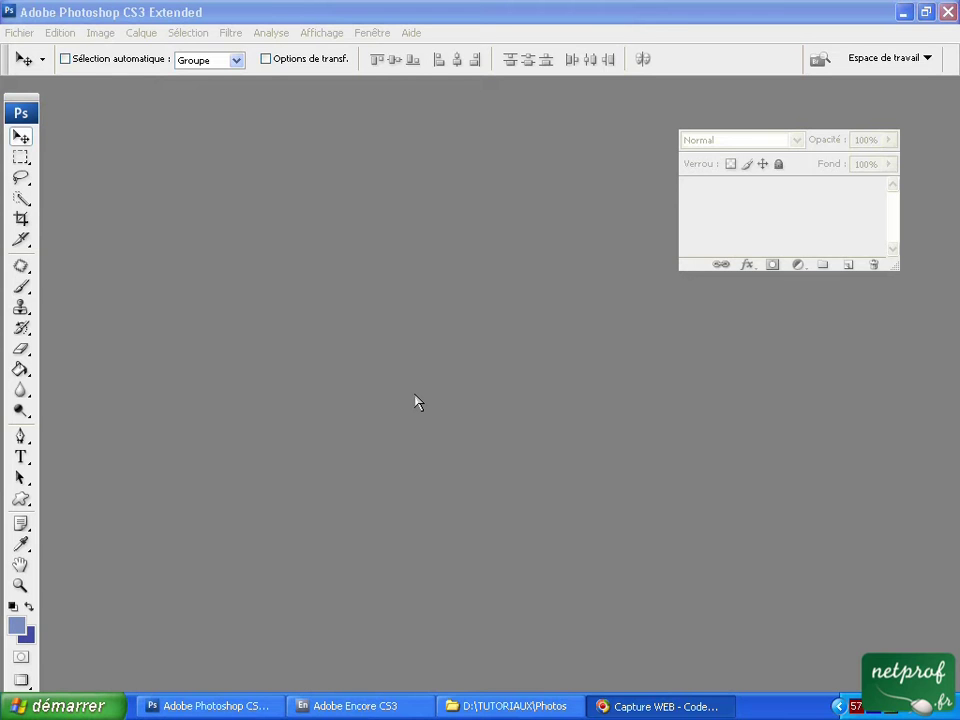
Create a new 720 × 576 px document with the Film et vidéo preset at PAL D1/DV Grand écran size
left_click(417, 402)
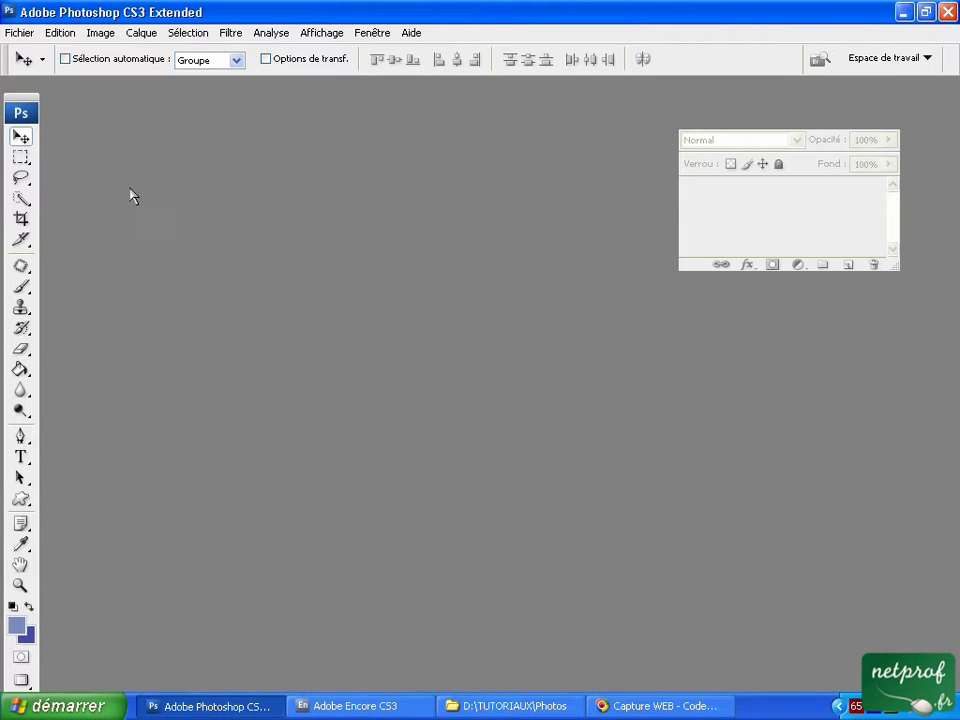
left_click(19, 32)
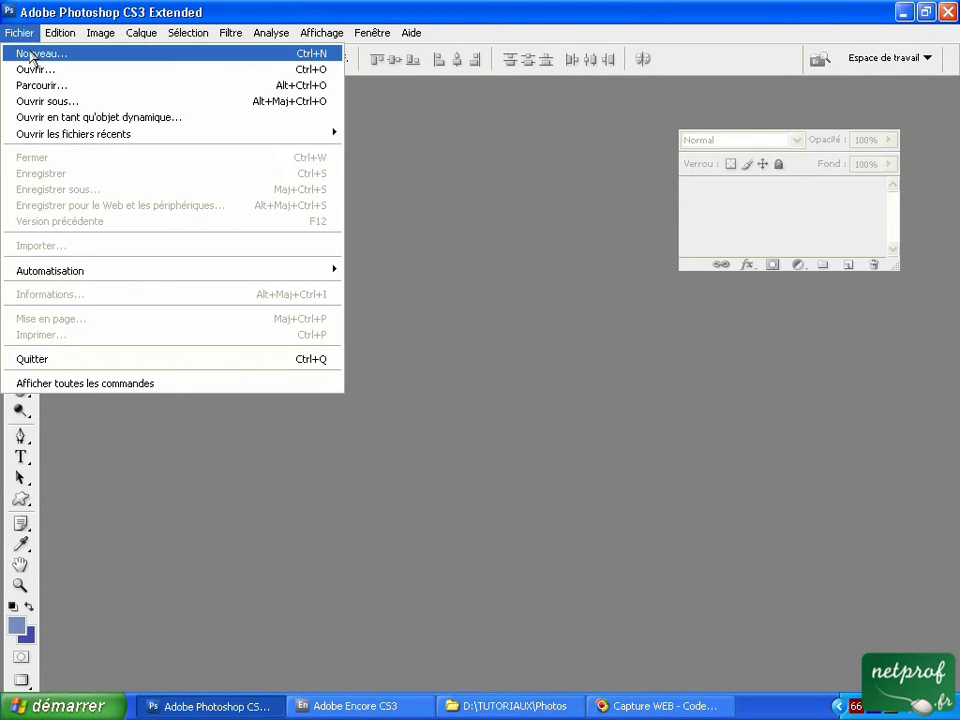
left_click(33, 55)
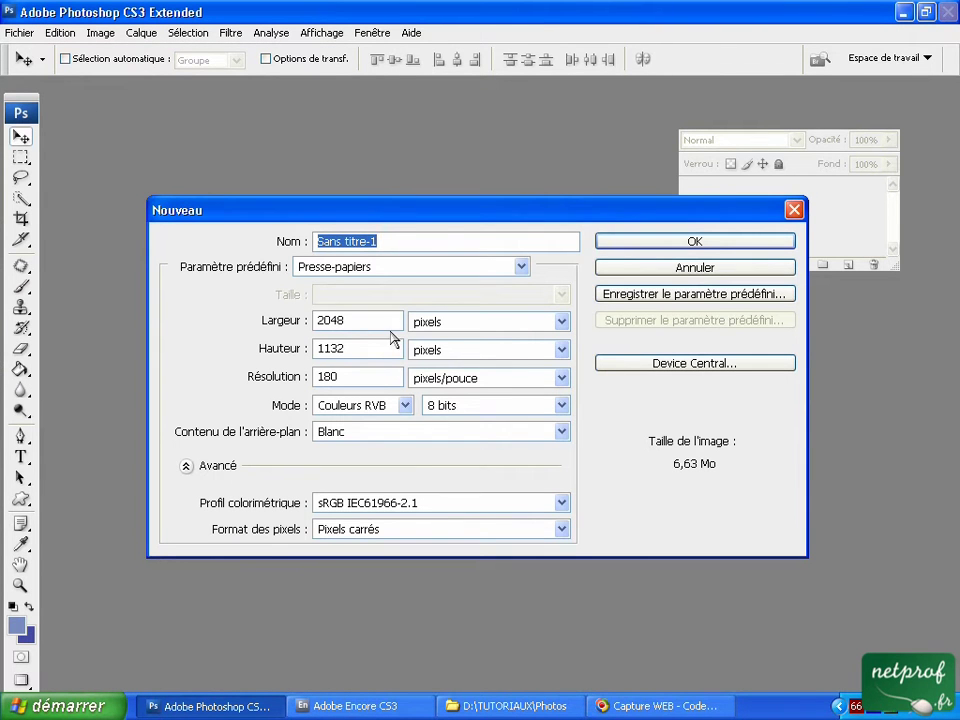
left_click(363, 270)
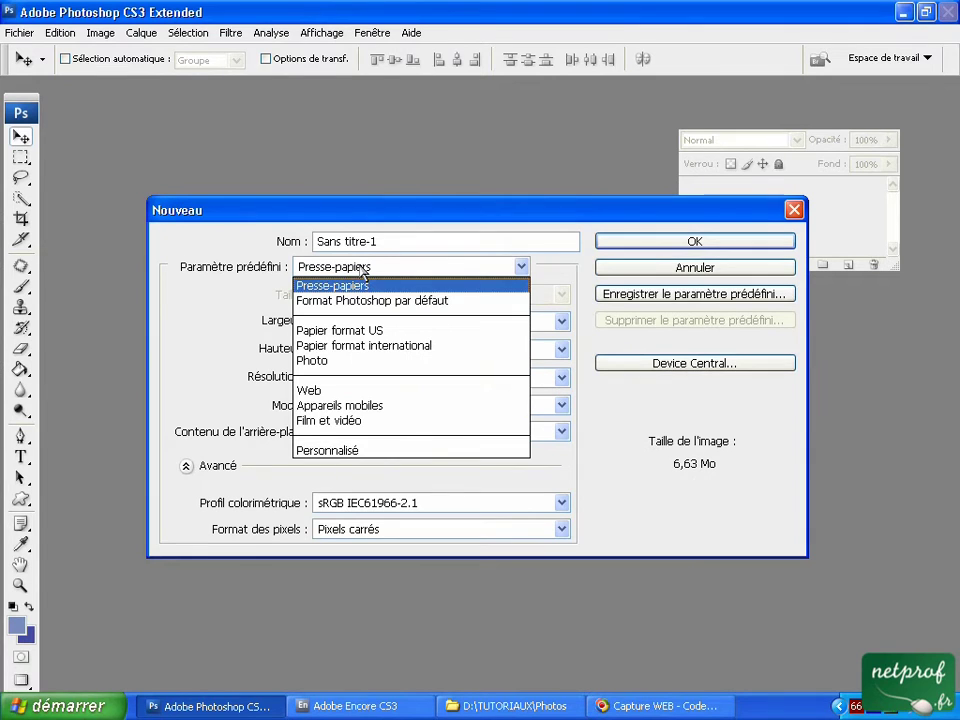
left_click(357, 421)
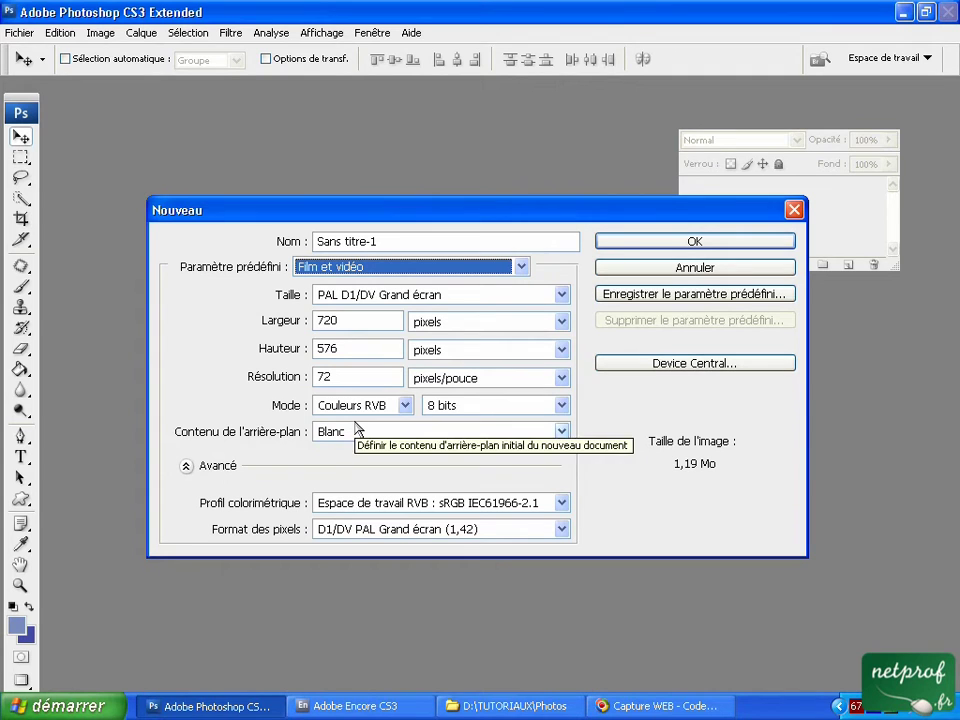
left_click(371, 297)
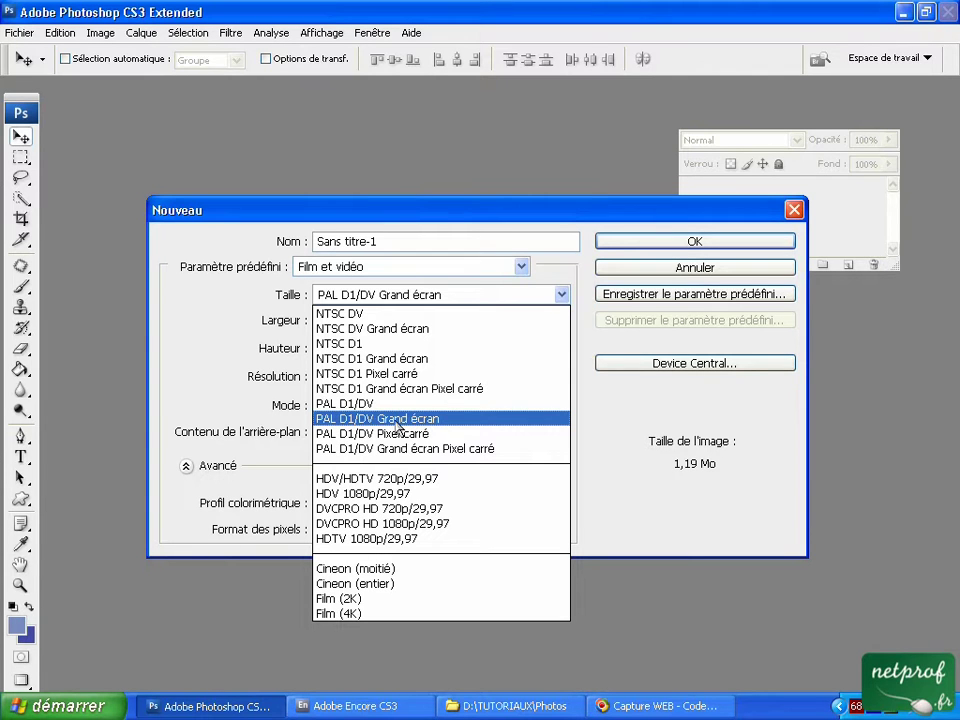
left_click(397, 423)
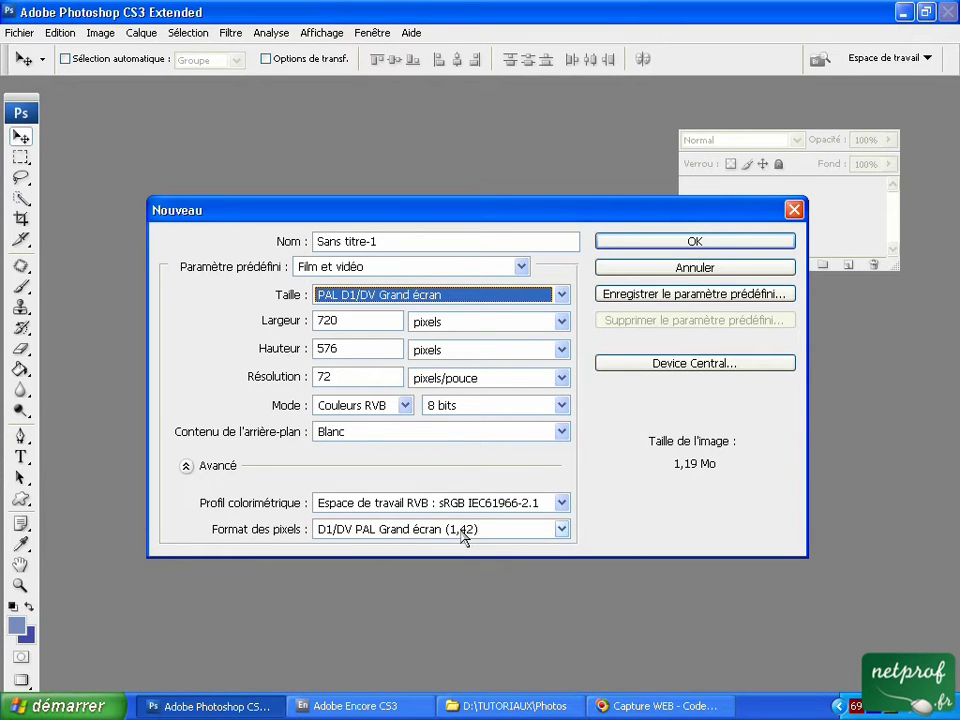
left_click(603, 243)
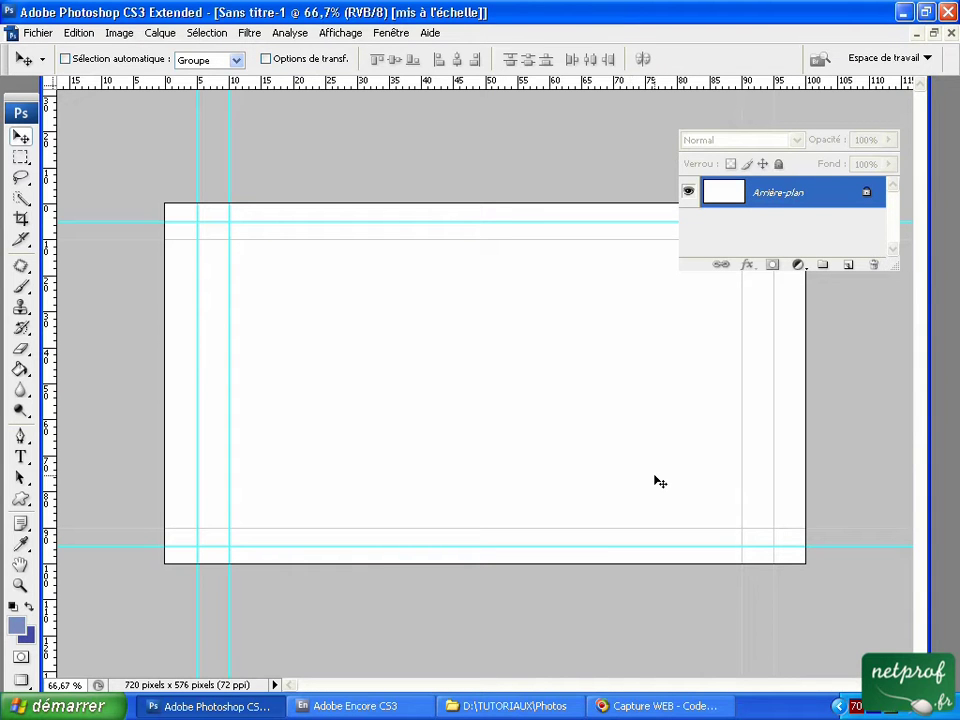
Drag the Fond_01 mountain photo from the Photos folder into Photoshop to open it
left_click(543, 708)
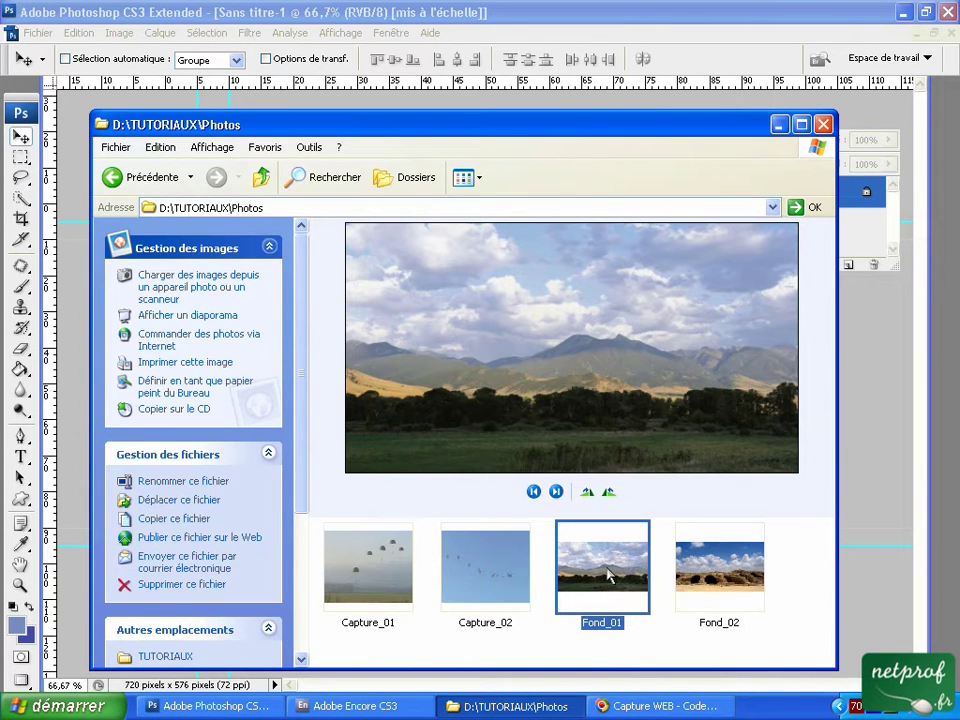
left_click_drag(608, 575, 868, 564)
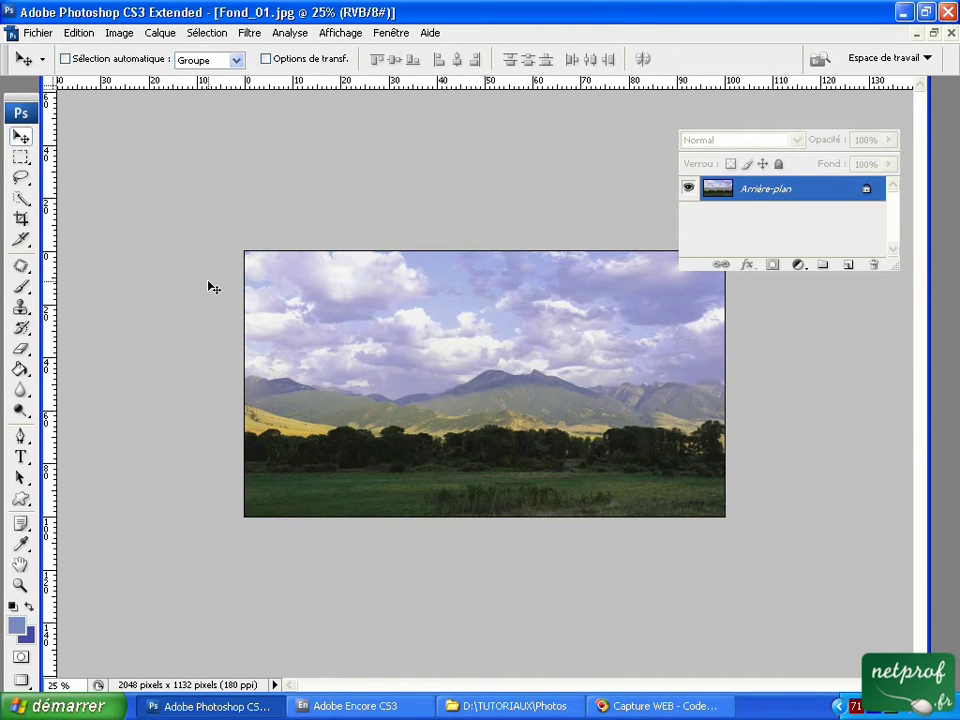
Select all of the Fond_01 photo, then return to the blank Sans titre-1 document
key("ctrl+a")
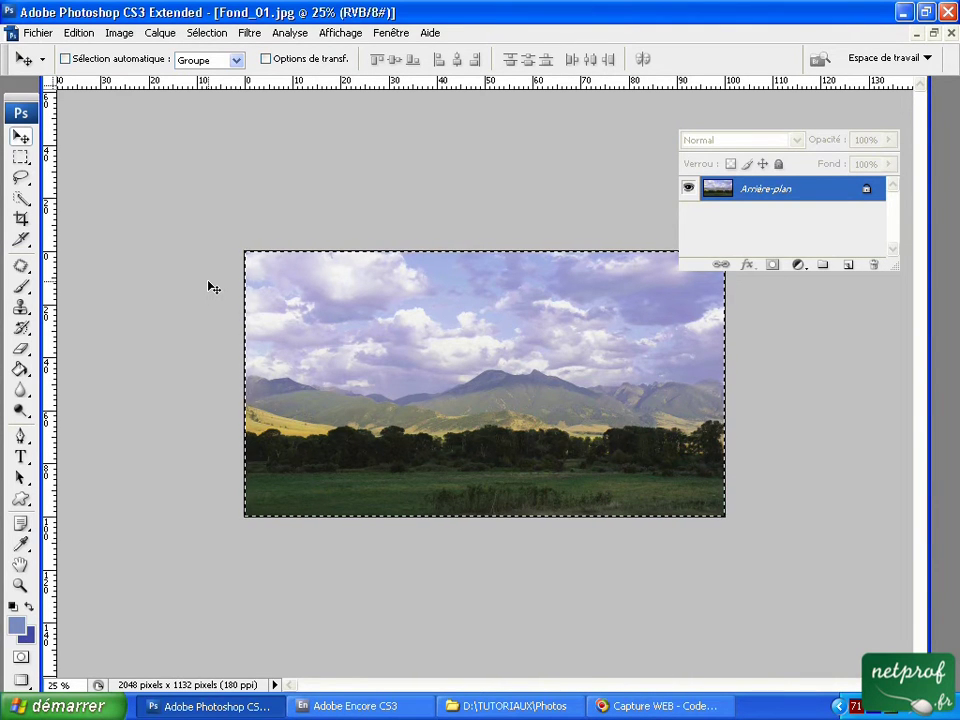
left_click(215, 34)
left_click(205, 33)
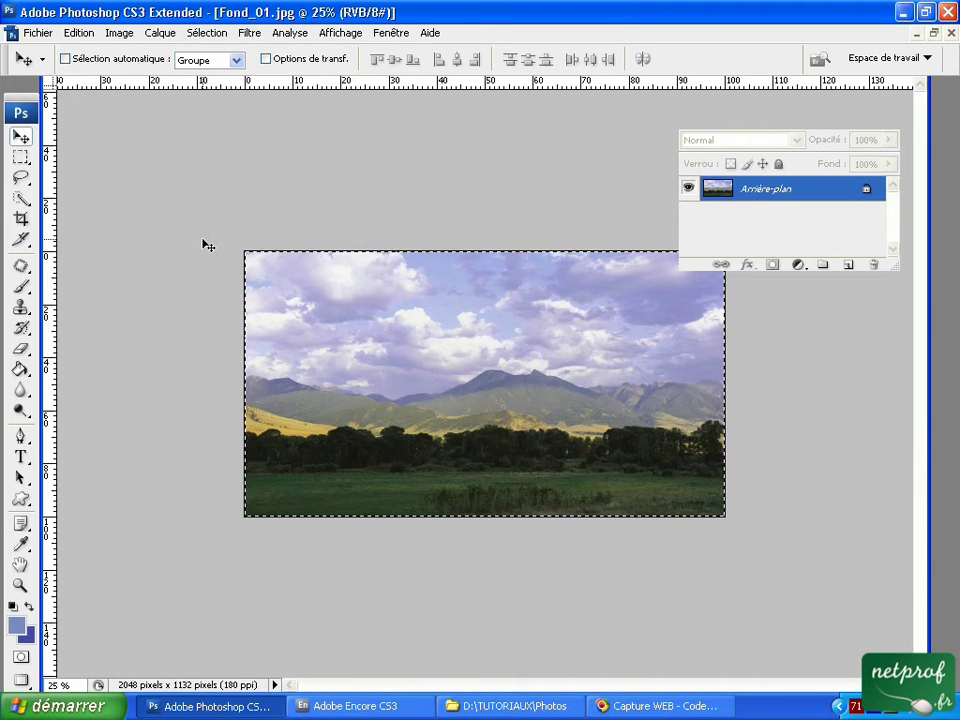
key("ctrl+Tab")
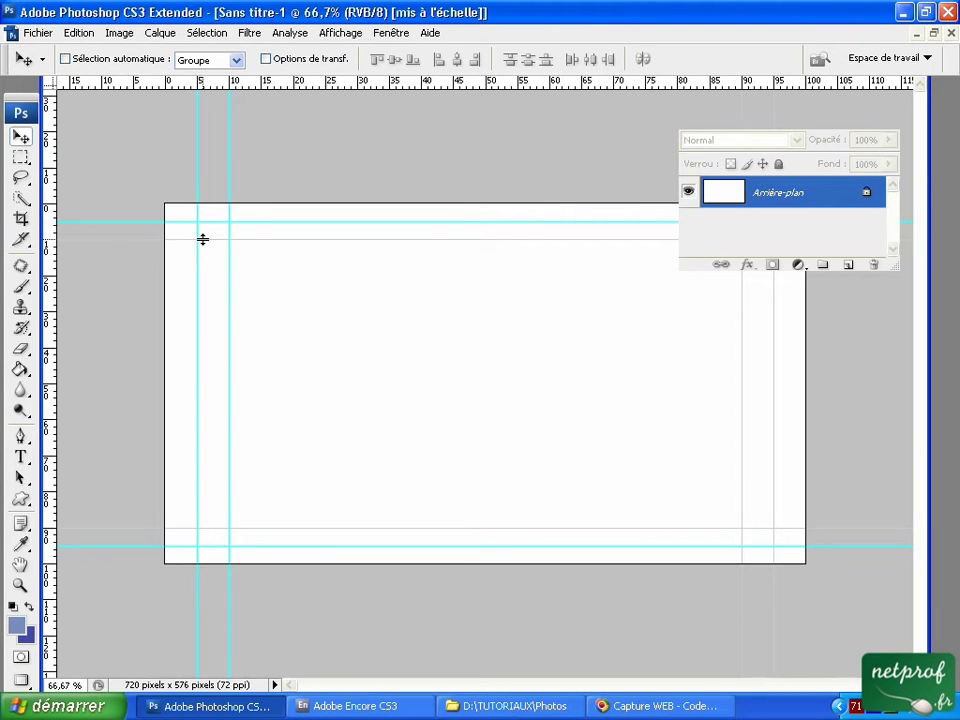
Paste the mountain photo into Sans titre-1 and drag it to cover the canvas
key("ctrl+v")
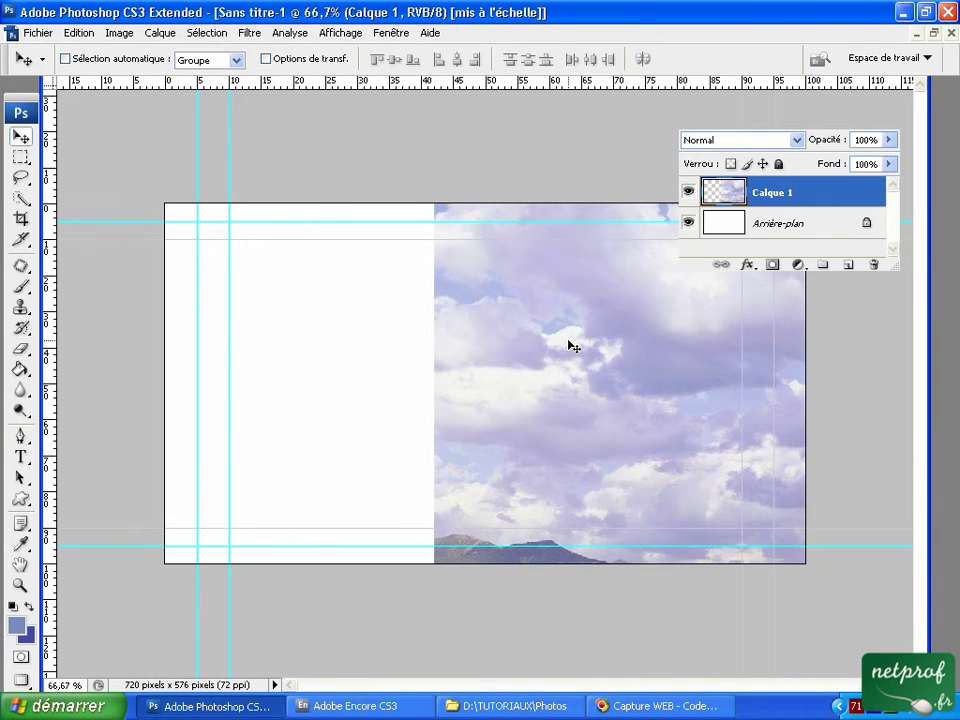
left_click_drag(563, 343, 286, 335)
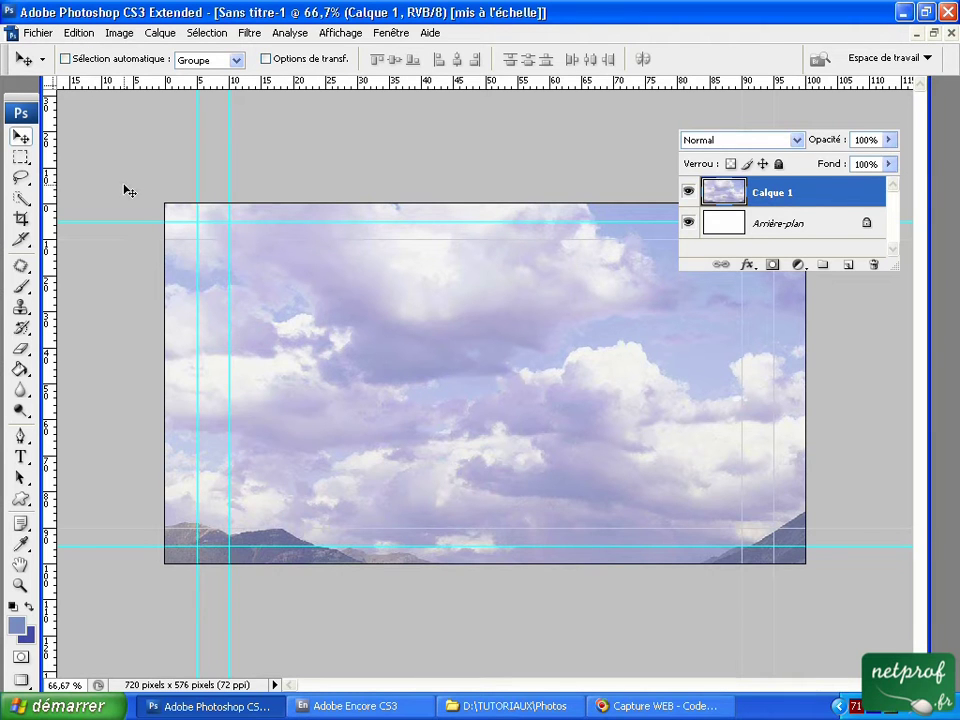
Free-transform the mountain photo down until the whole landscape fits the canvas, then zoom back in
key("ctrl+t")
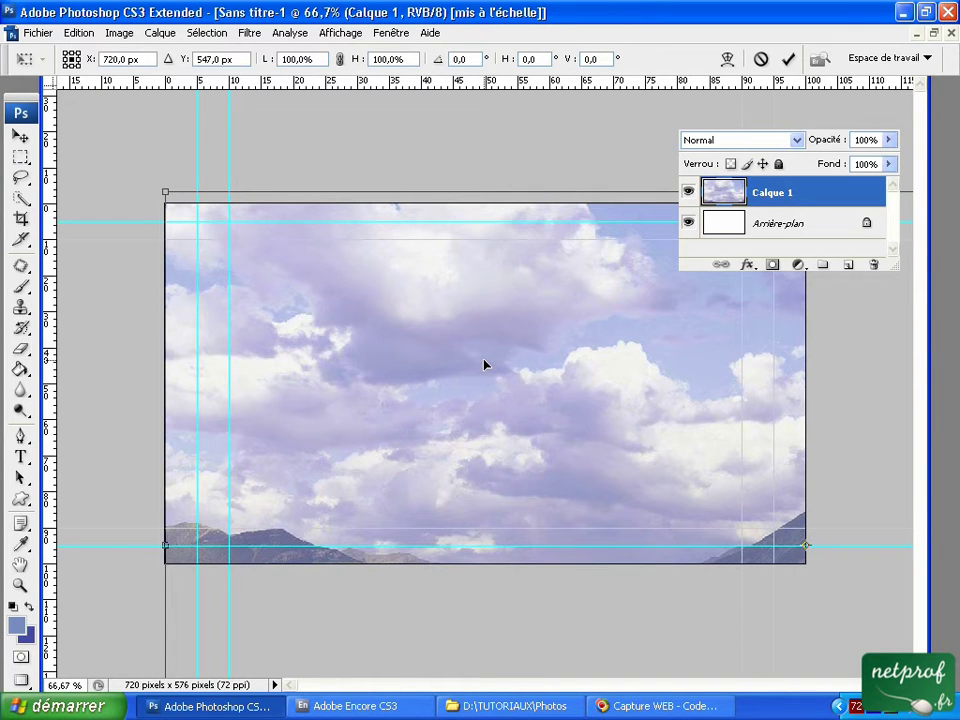
key("ctrl+minus")
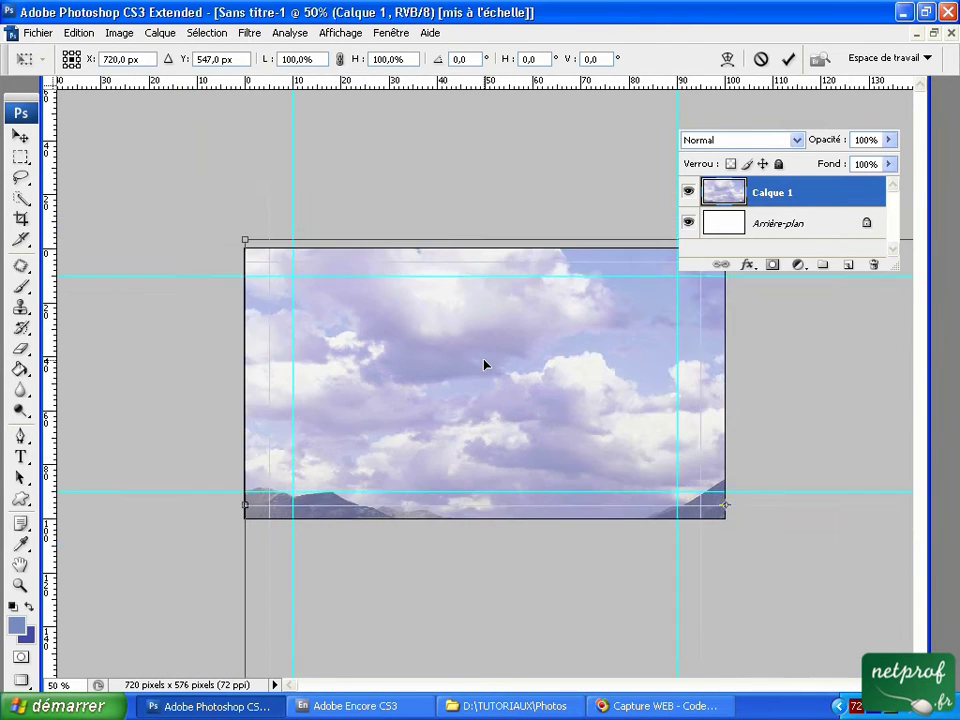
key("ctrl+minus")
key("ctrl+minus")
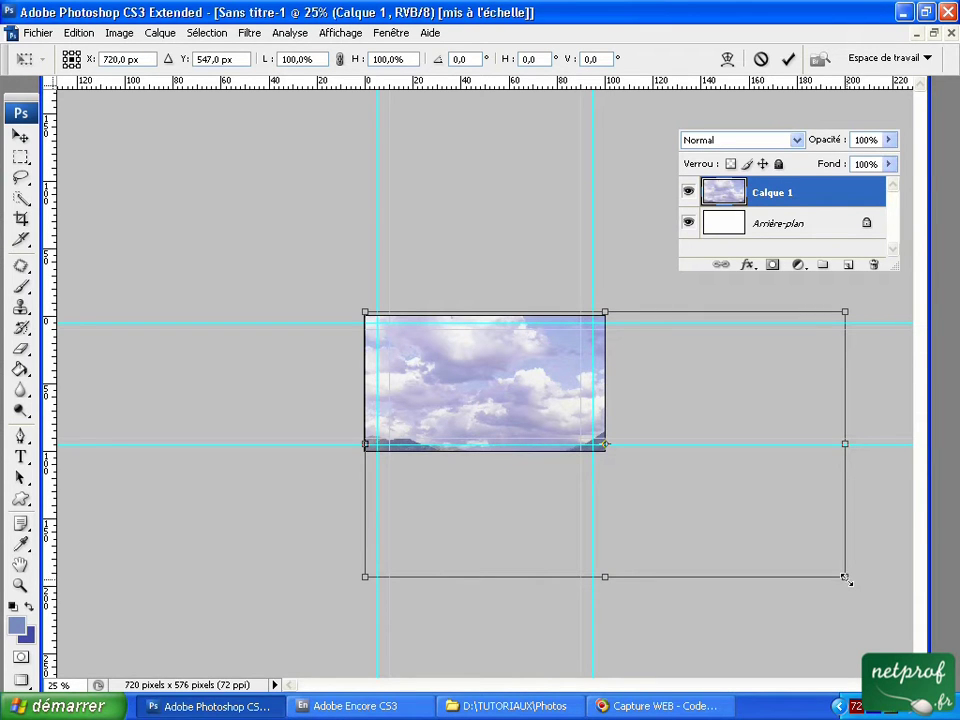
left_click_drag(845, 578, 612, 474)
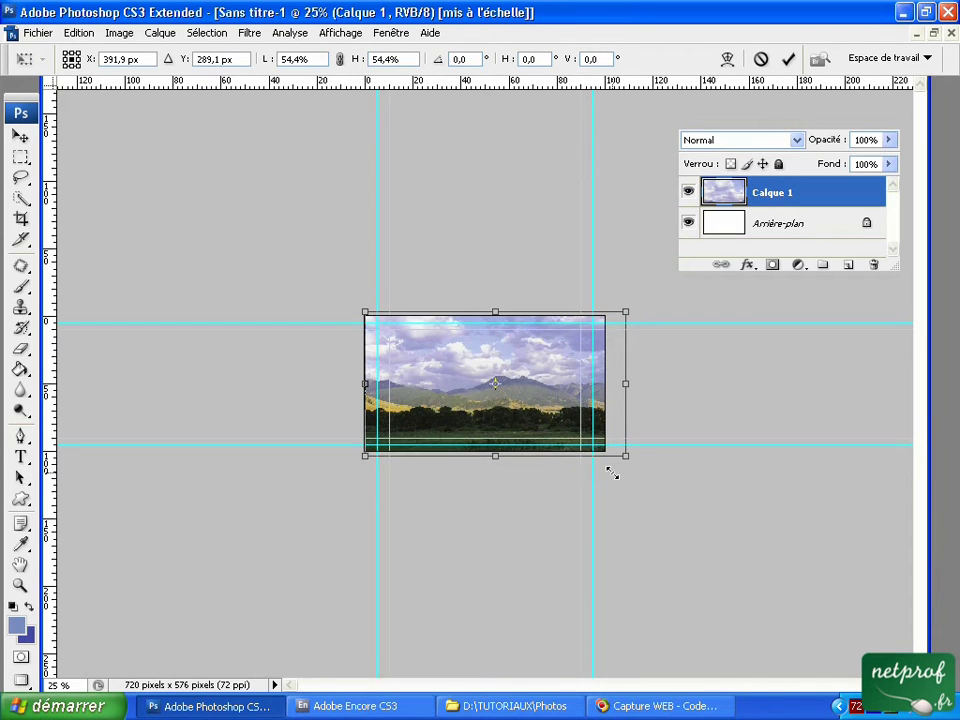
left_click_drag(612, 474, 618, 464)
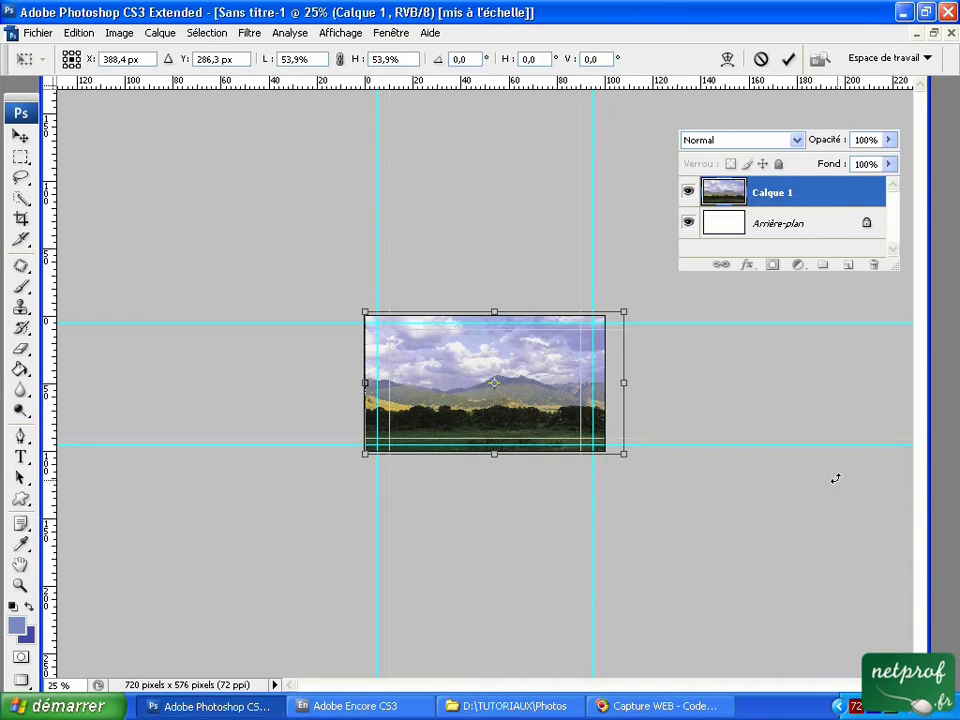
left_click(789, 61)
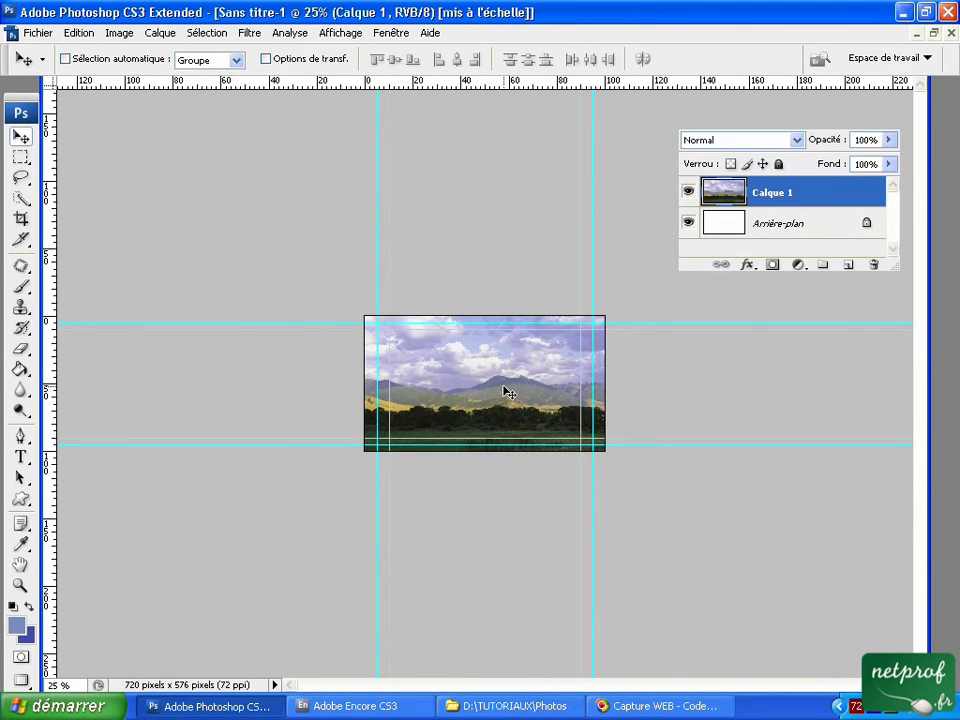
scroll(508, 392, "up", 3)
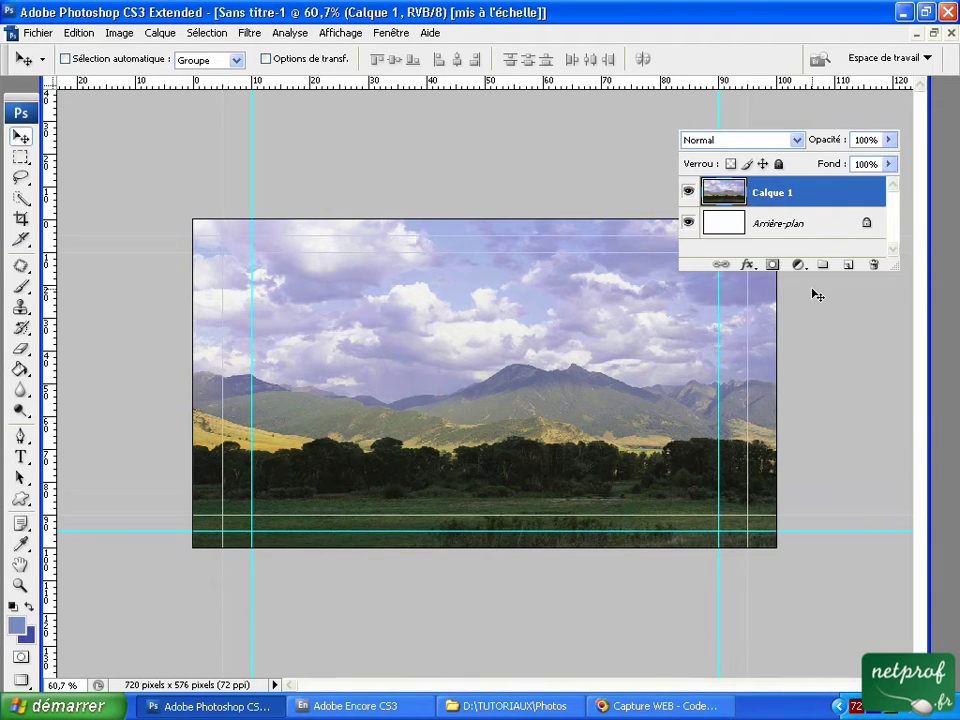
Delete the white Arrière-plan layer and move Calque 1 into a new group named Fond
left_click_drag(810, 225, 871, 265)
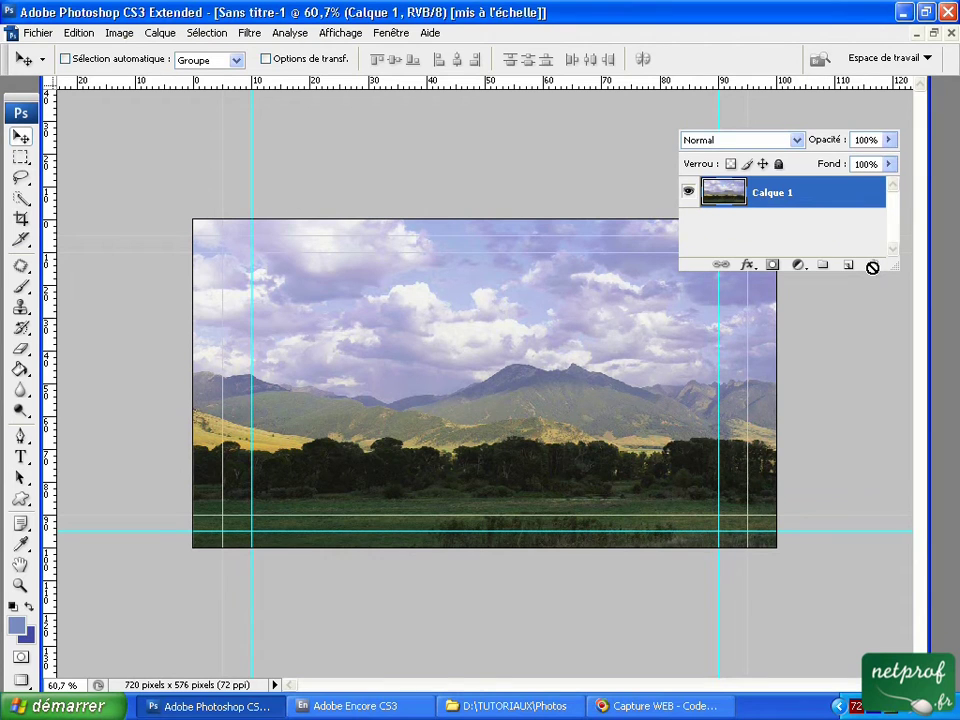
left_click(822, 266)
double_click(765, 187)
type("Fond")
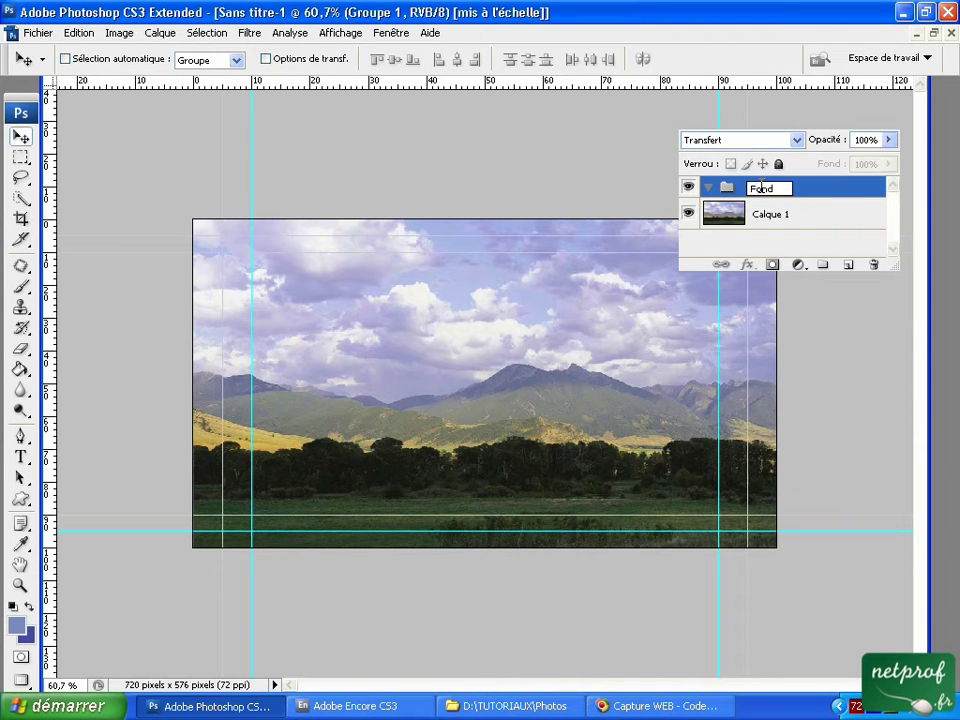
key("Return")
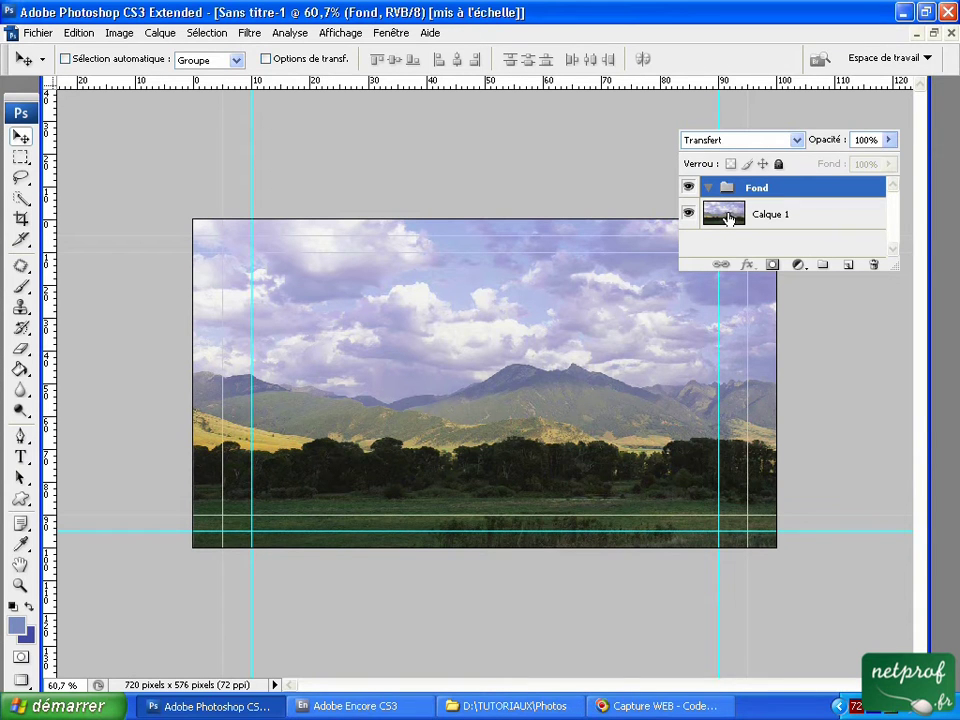
left_click_drag(728, 217, 752, 187)
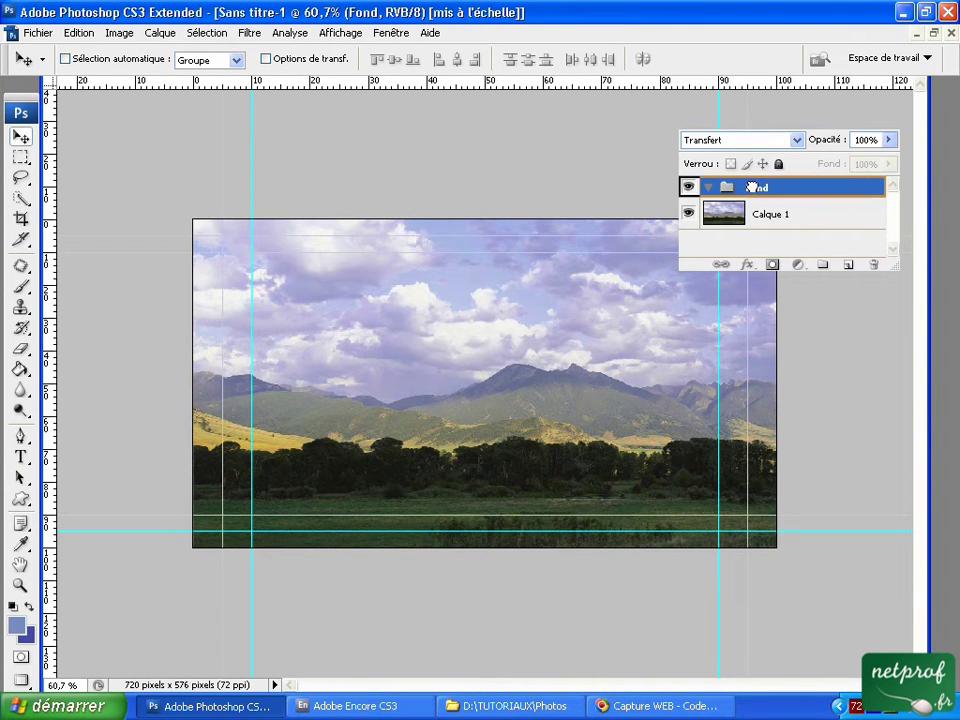
left_click_drag(752, 187, 753, 190)
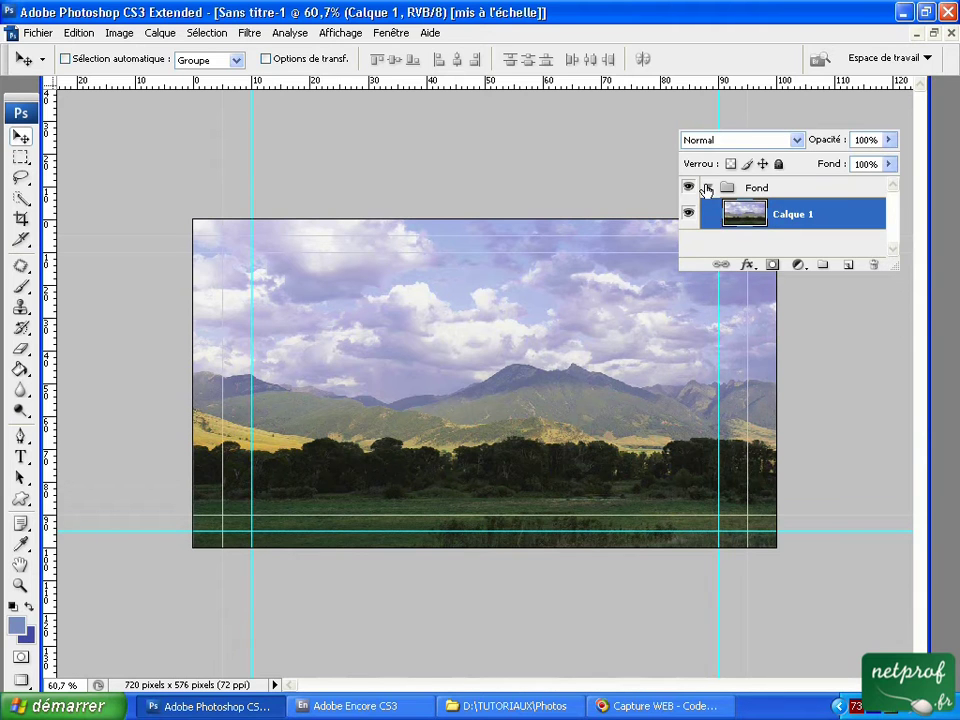
Add an empty new group, Groupe 1, above the Fond group
left_click(707, 189)
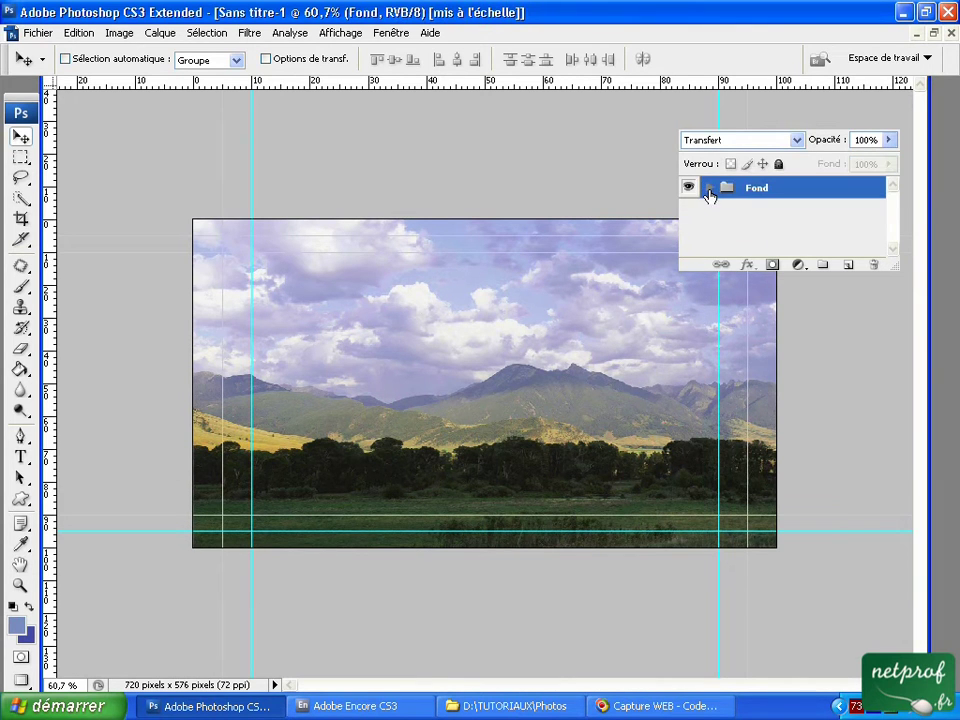
left_click(708, 189)
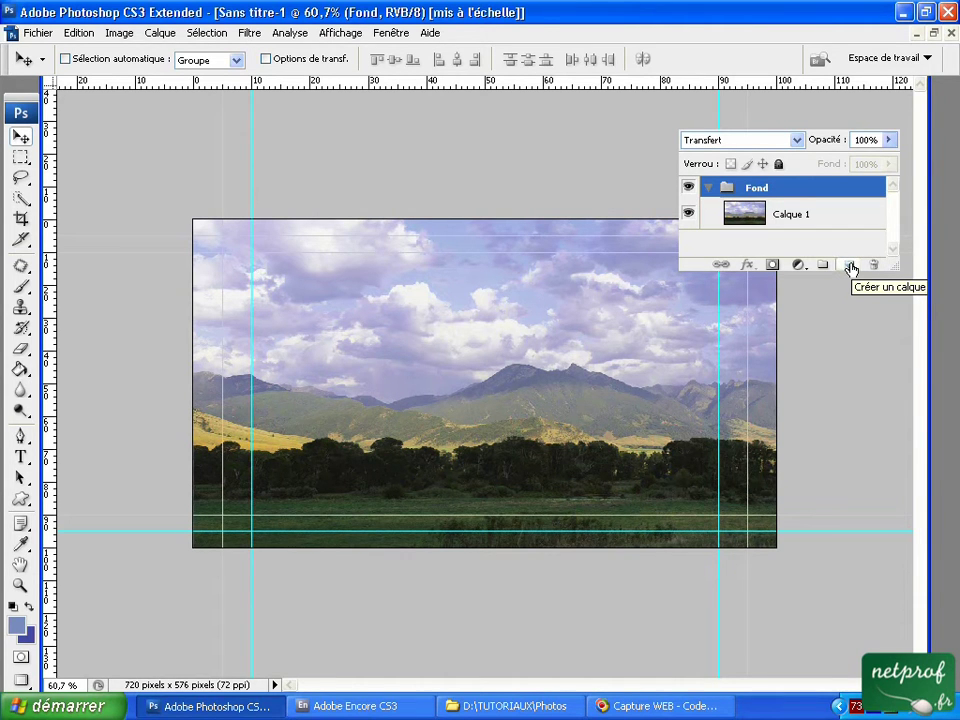
left_click(849, 265)
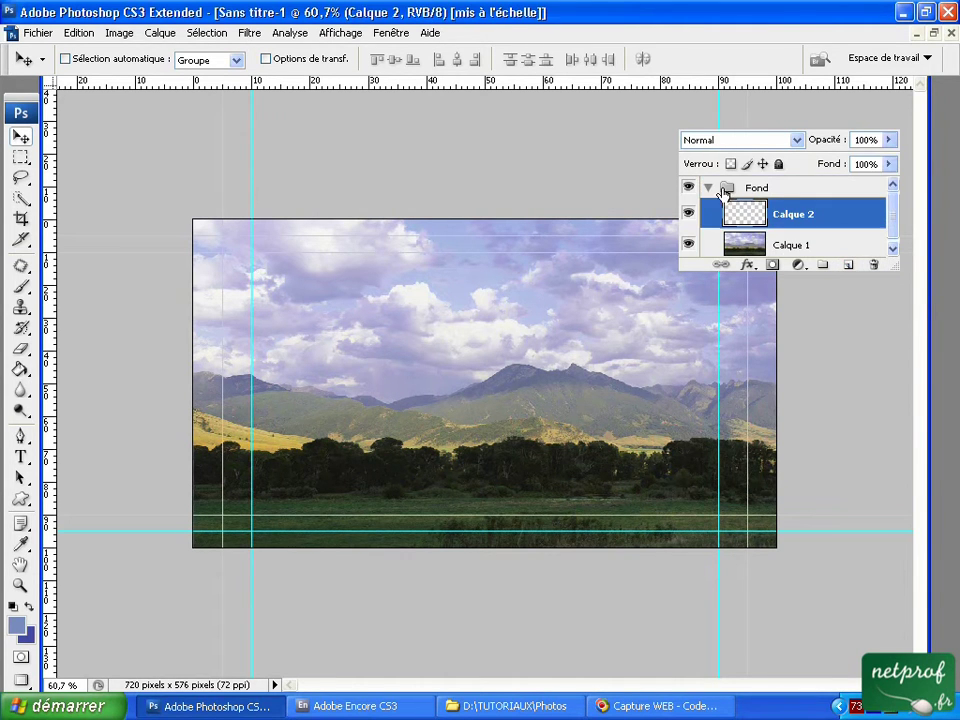
key("ctrl+z")
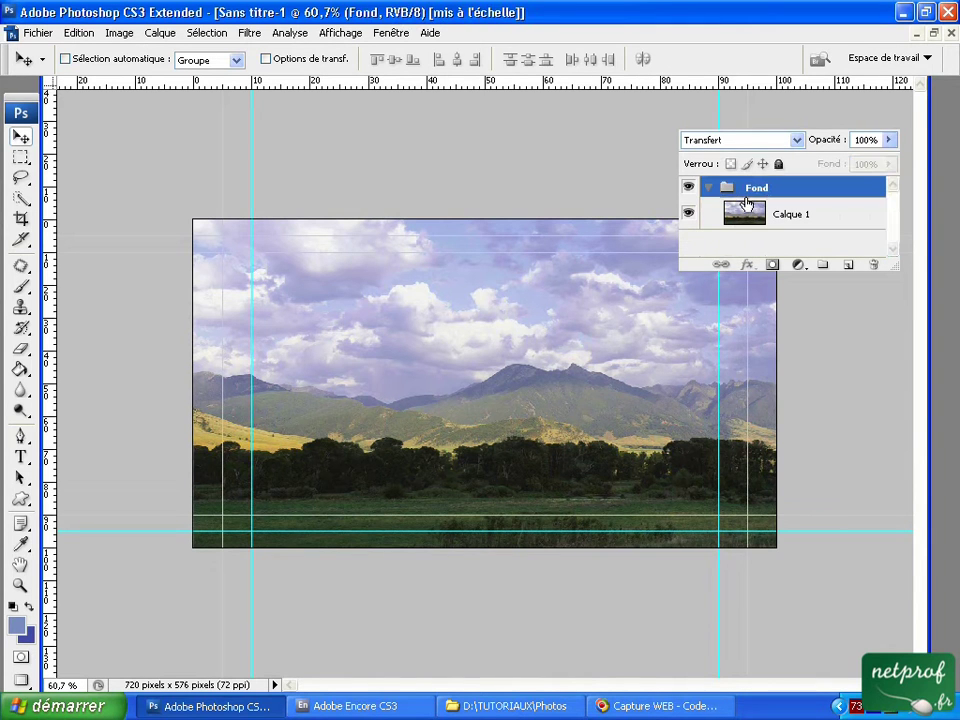
left_click(823, 266)
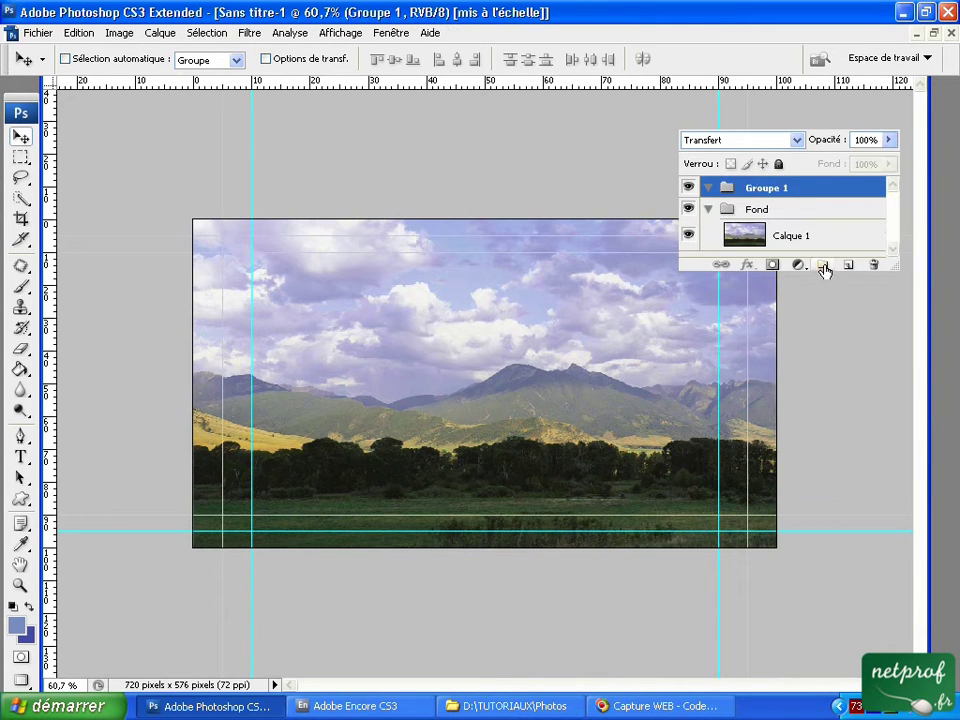
Rename Groupe 1 to '(+) clip 1'
double_click(767, 188)
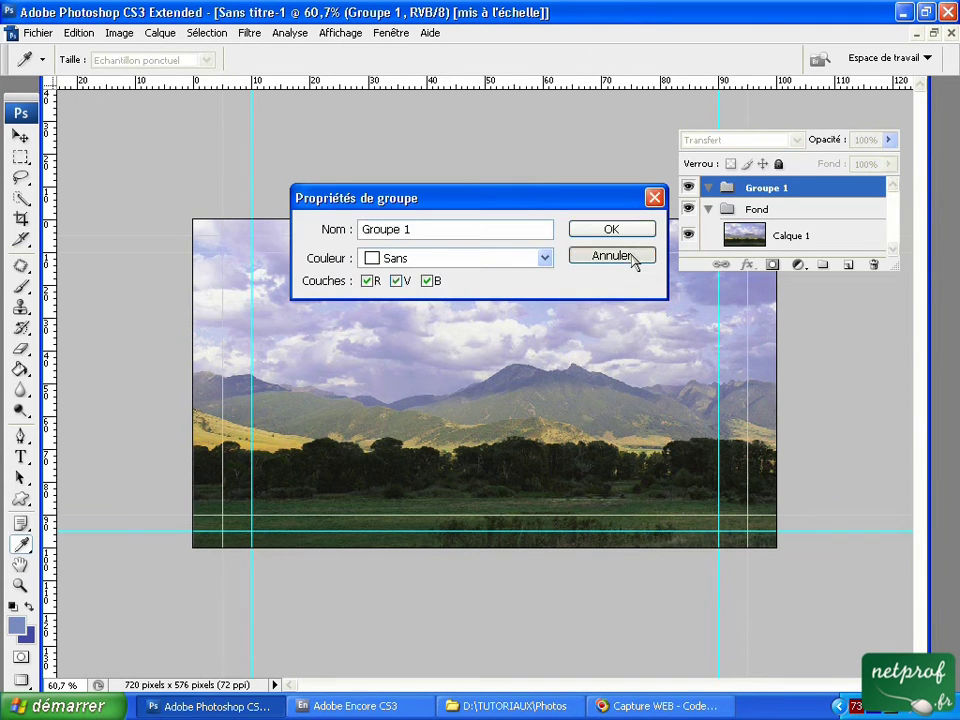
left_click(632, 257)
double_click(763, 189)
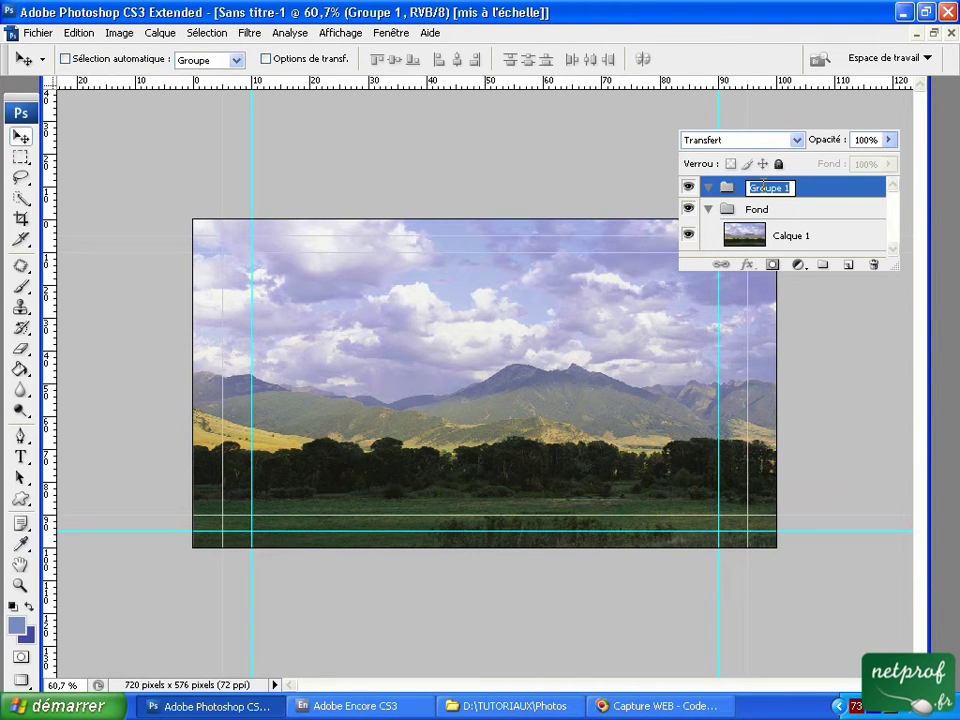
type("C")
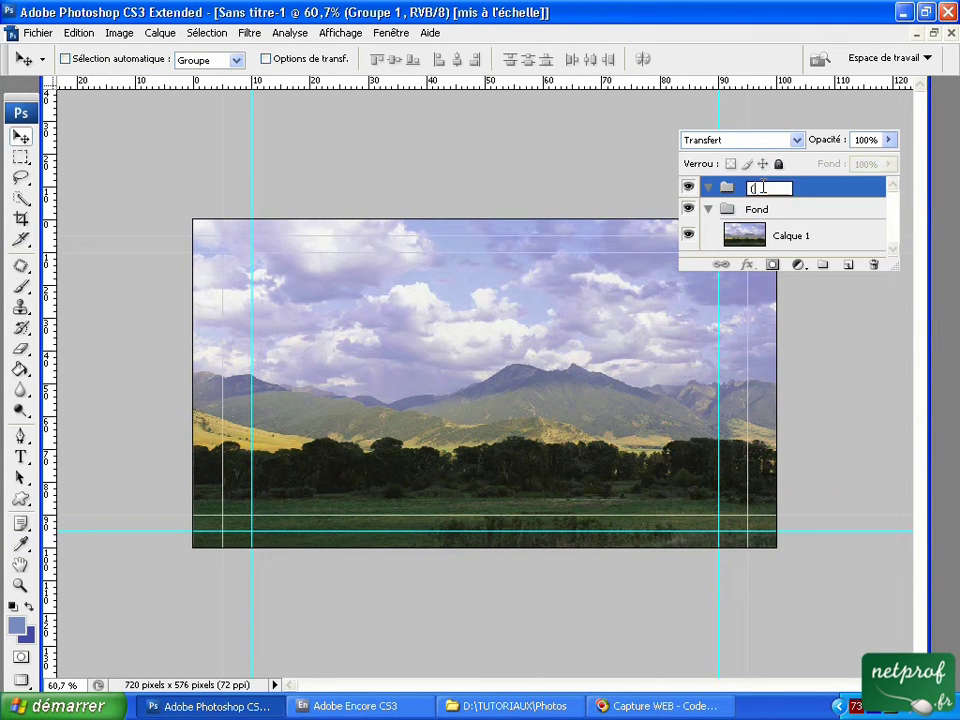
type("+) clip")
type(" 1")
key("Return")
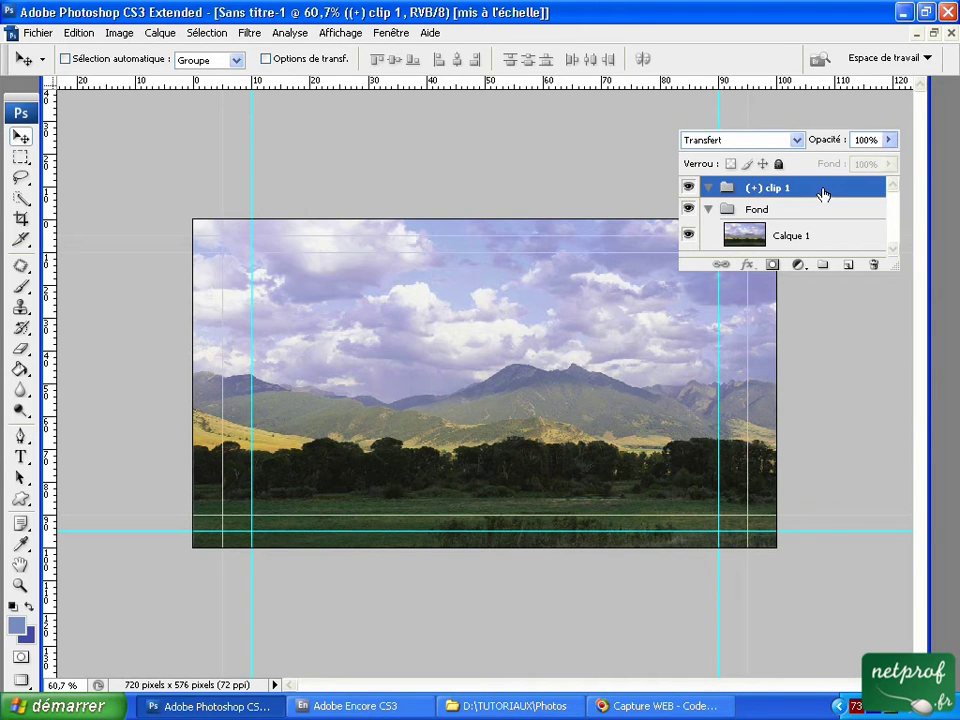
left_click(821, 266)
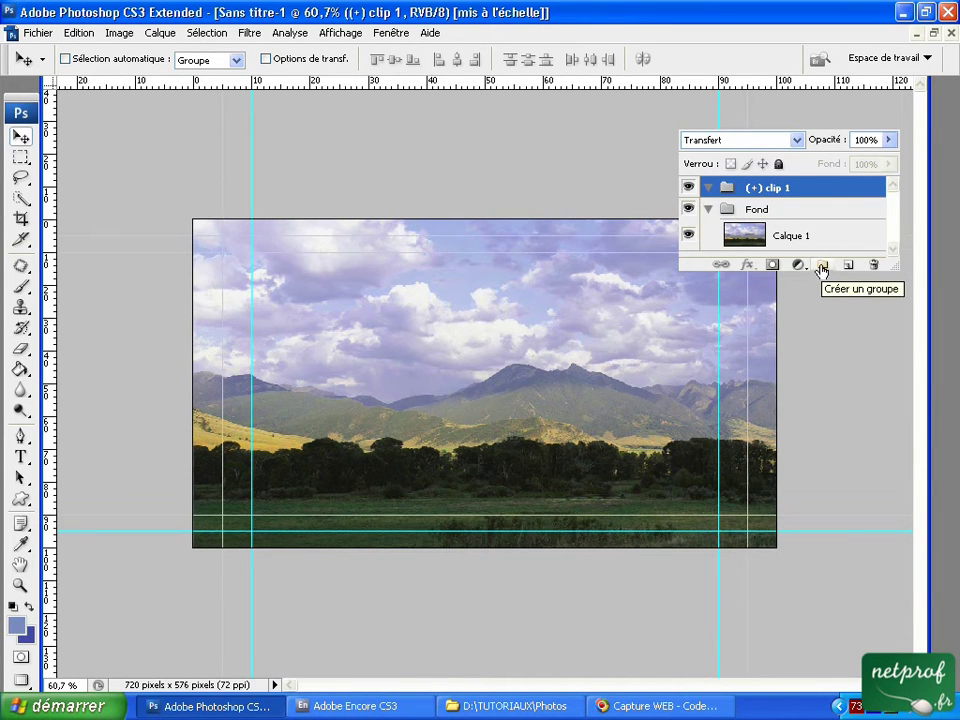
Add another group named '(+) clip 2' above '(+) clip 1', then reselect '(+) clip 1'
left_click(821, 266)
double_click(762, 188)
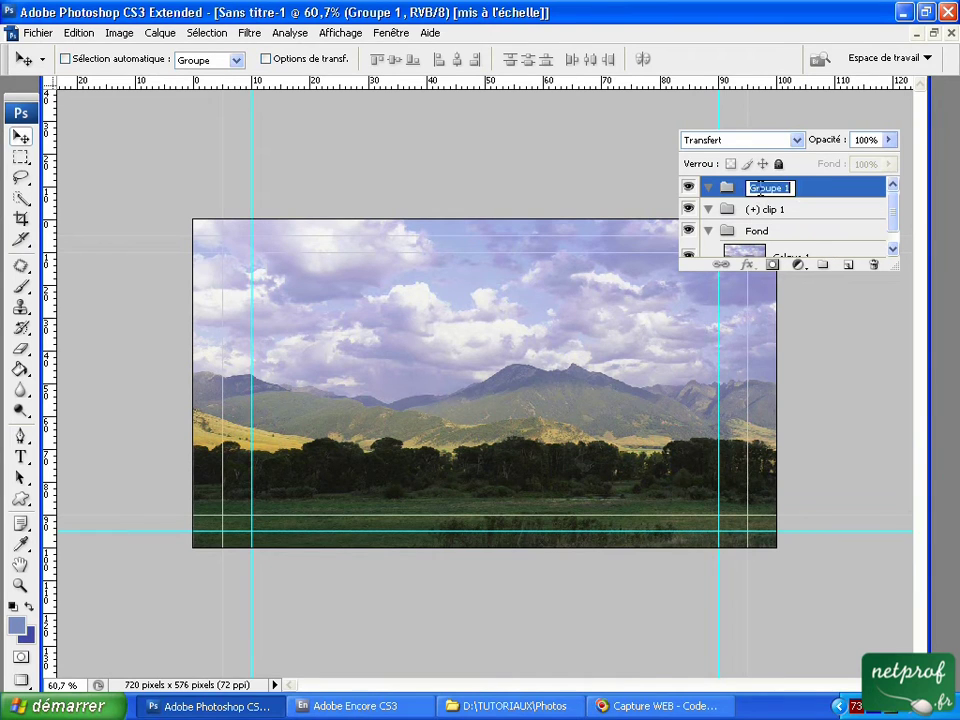
type("5")
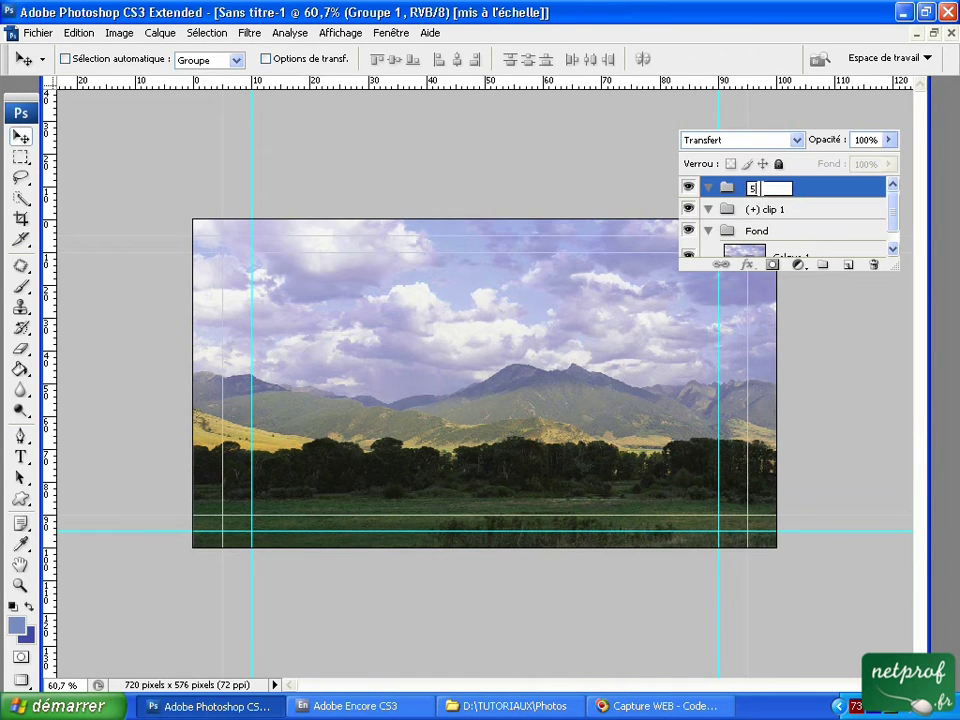
type("=")
type("+")
type("2")
key("Return")
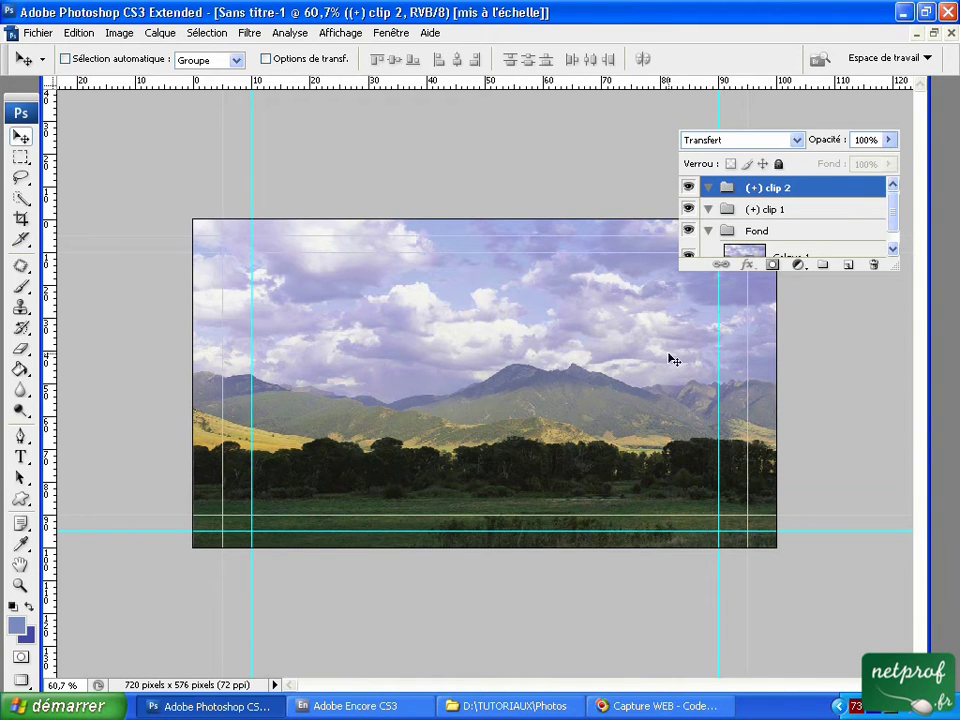
left_click(741, 212)
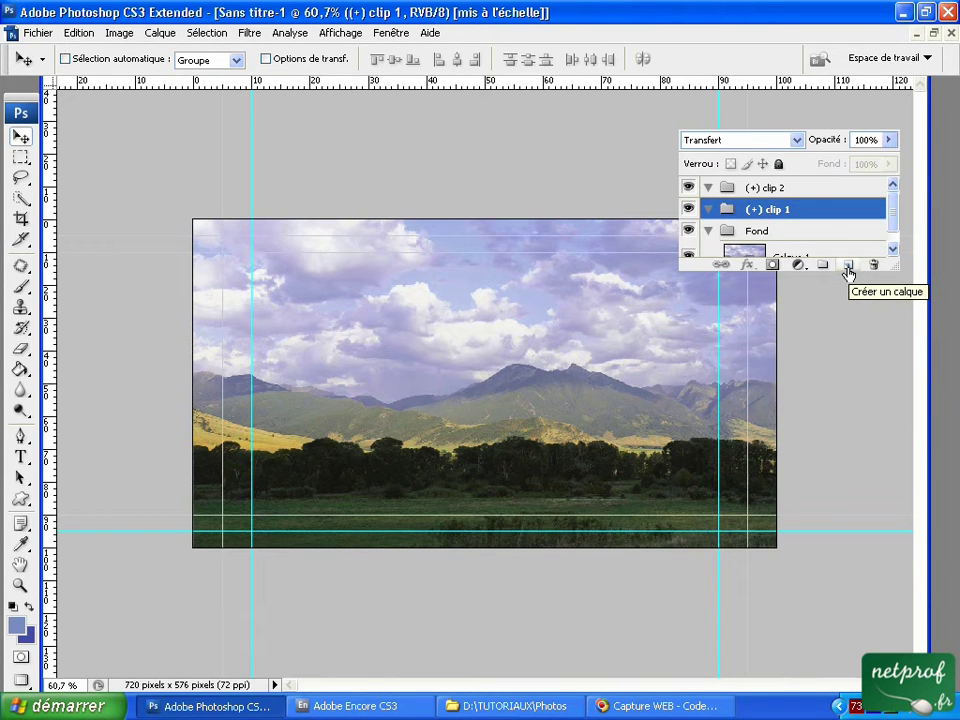
Add empty layer Calque 2 inside '(+) clip 1' and try a rectangular marquee
left_click(847, 267)
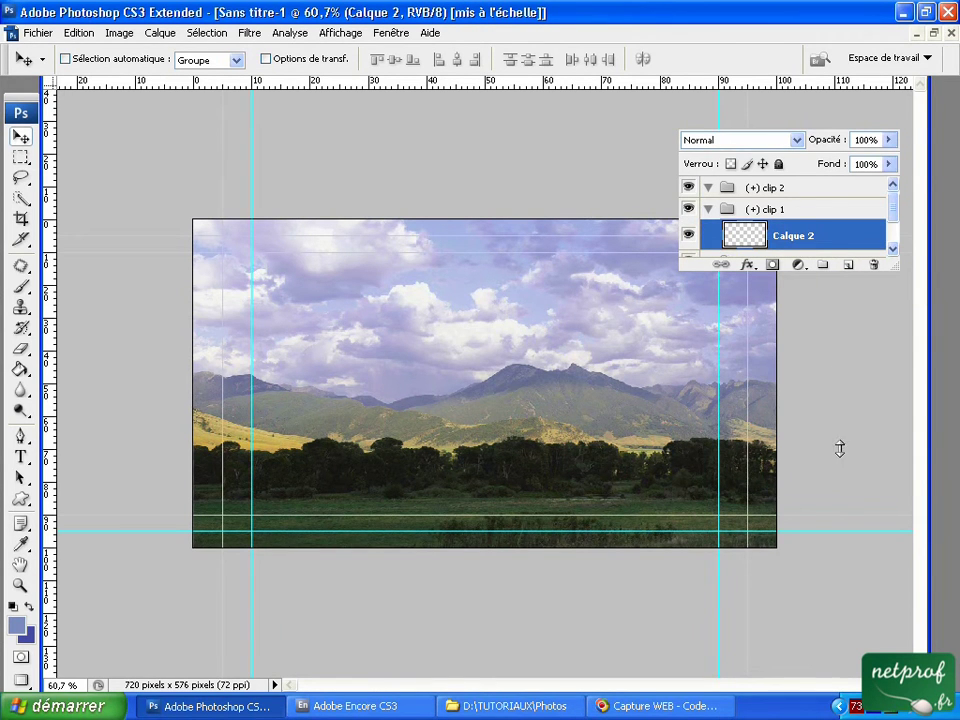
left_click_drag(840, 430, 840, 440)
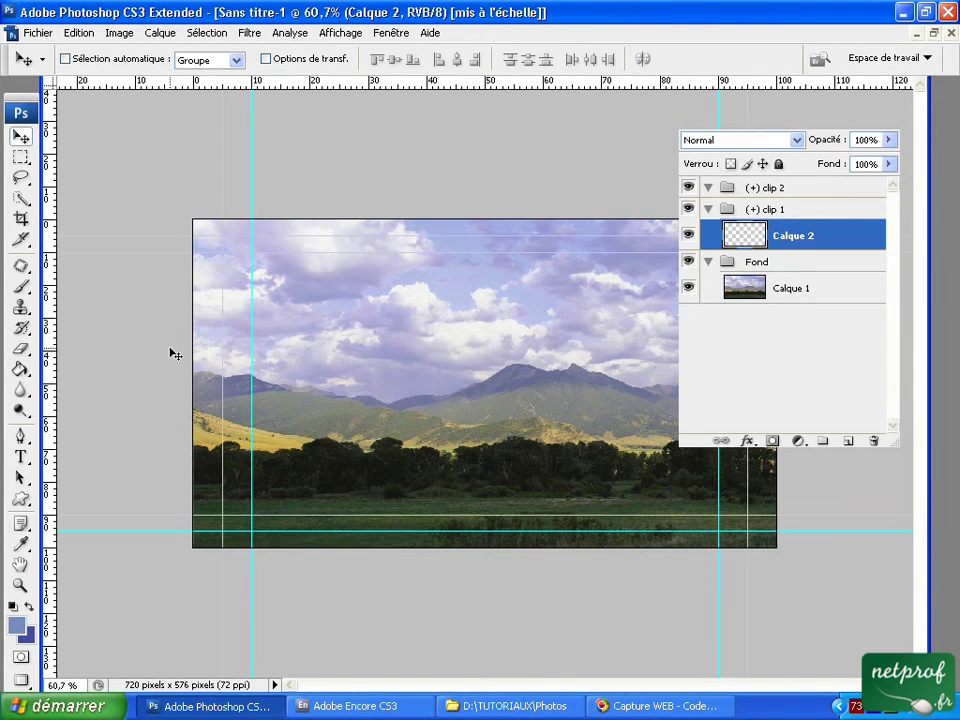
key("m")
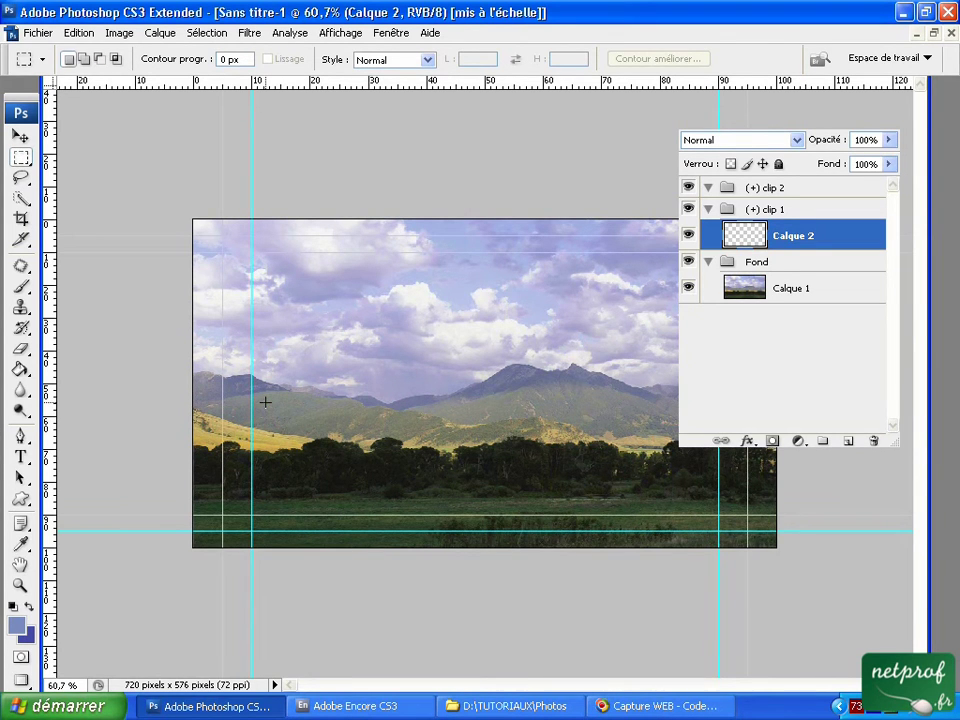
left_click_drag(265, 401, 392, 437)
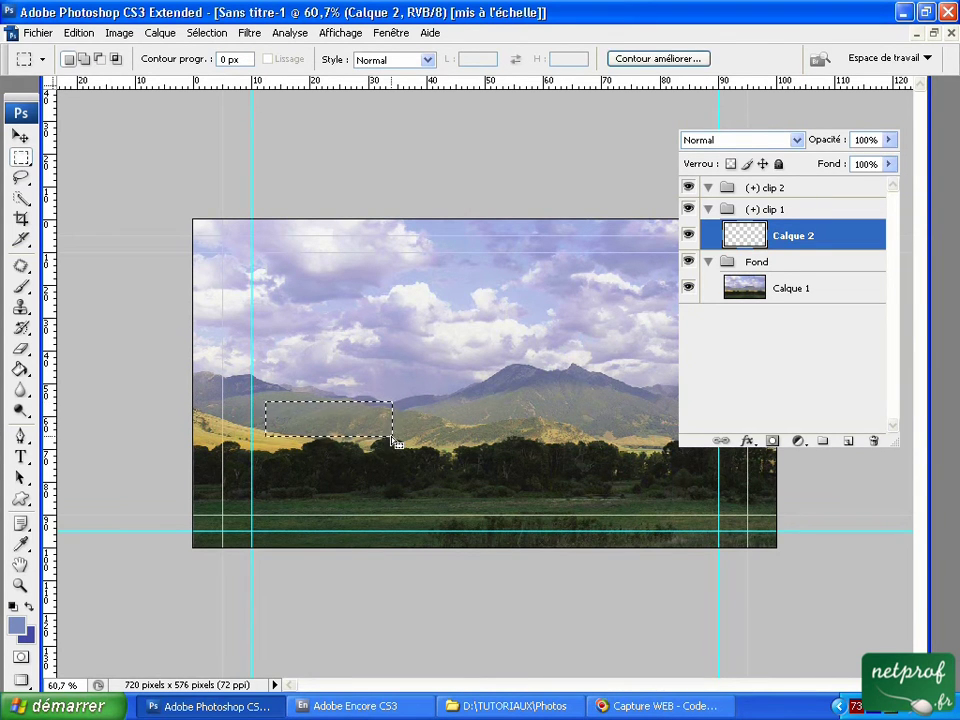
key("ctrl+d")
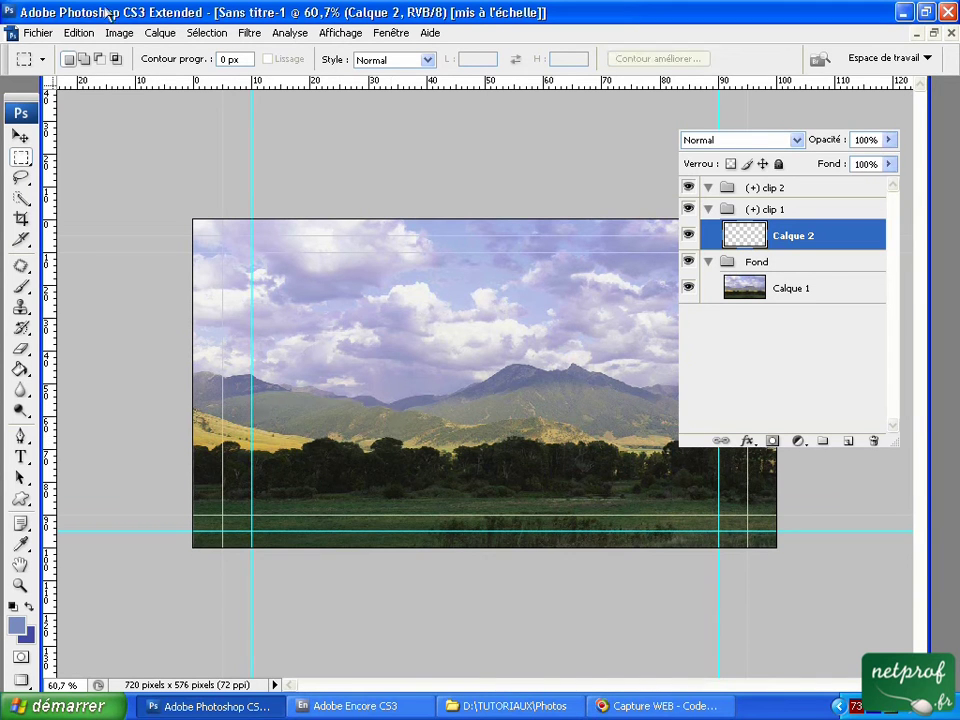
Try an elliptical selection over the treeline, then clear it
left_click(40, 58)
left_click(39, 56)
right_click(20, 157)
left_click(60, 174)
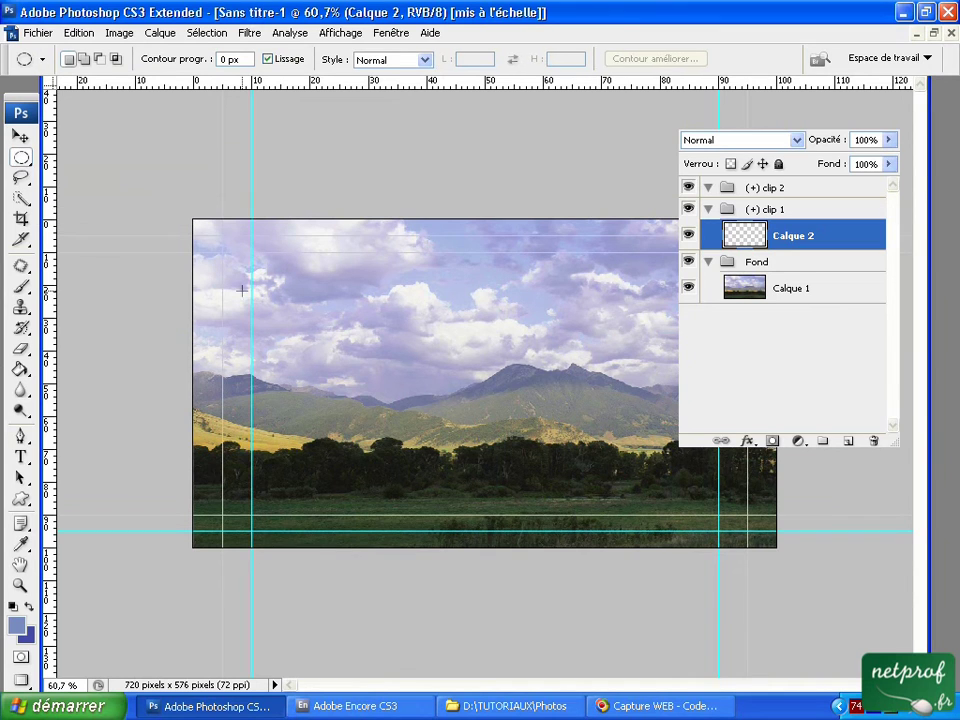
mouse_move(250, 445)
left_mouse_down()
mouse_move(316, 480)
mouse_move(404, 486)
left_mouse_up()
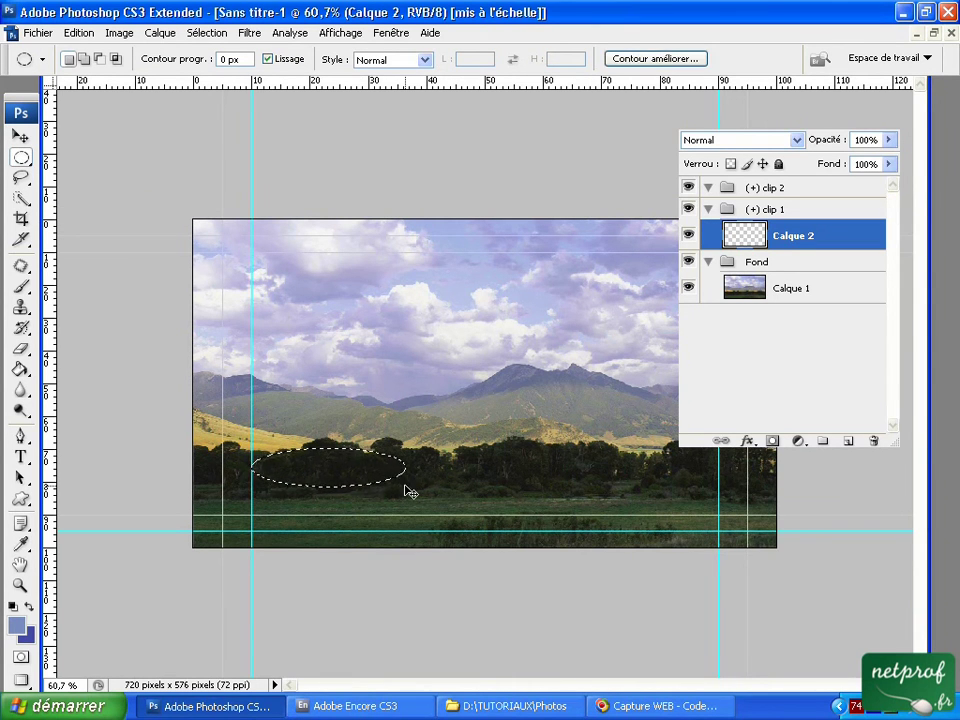
left_click(404, 486)
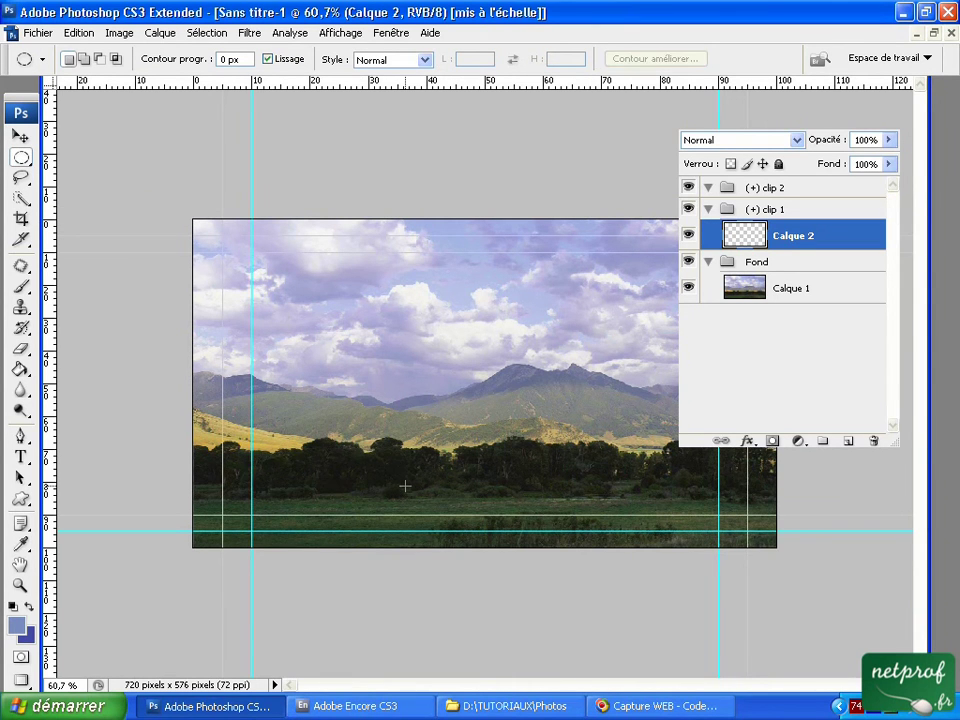
Draw a 5 px feathered rectangular selection over the left treeline
right_click(31, 167)
left_click(80, 154)
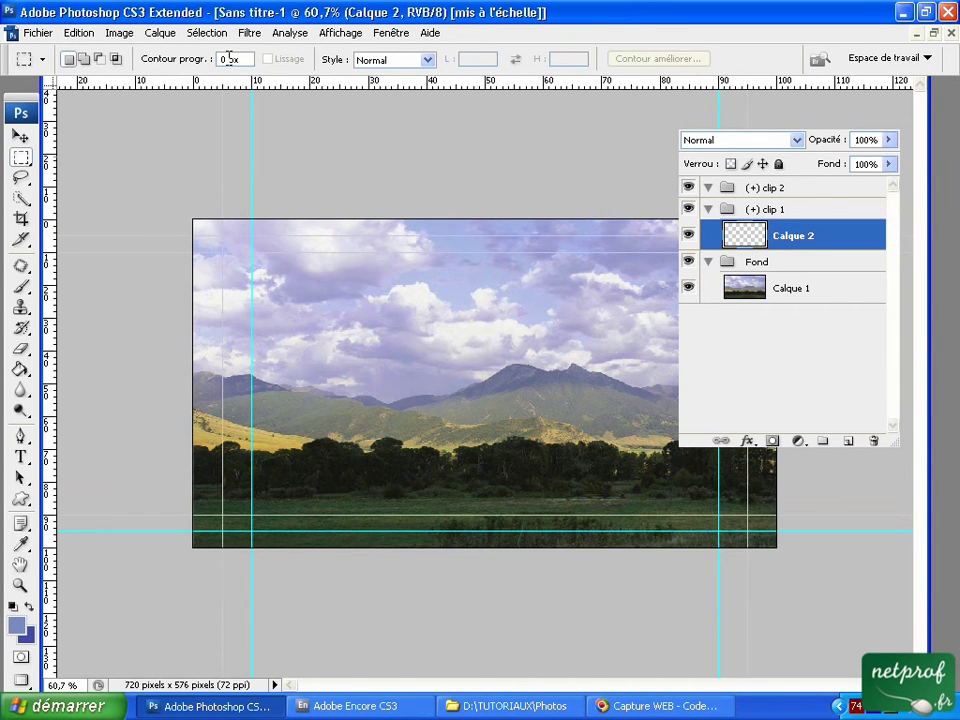
left_click(222, 59)
type("5")
left_click_drag(263, 439, 391, 480)
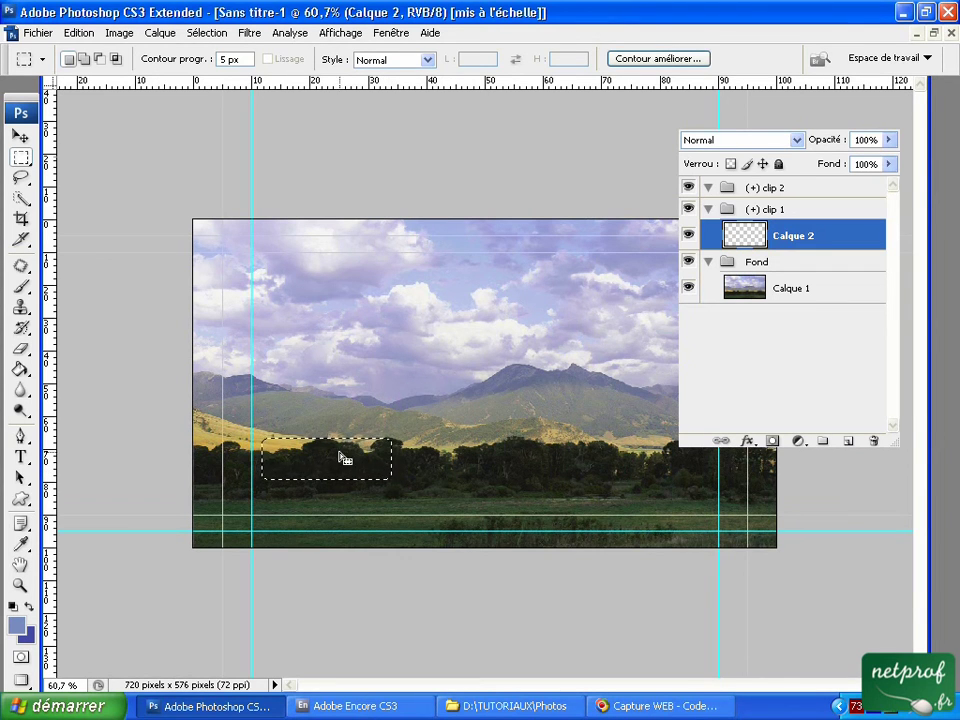
Set the foreground colour to a muted green (677e6c) sampled from the landscape
left_click(17, 626)
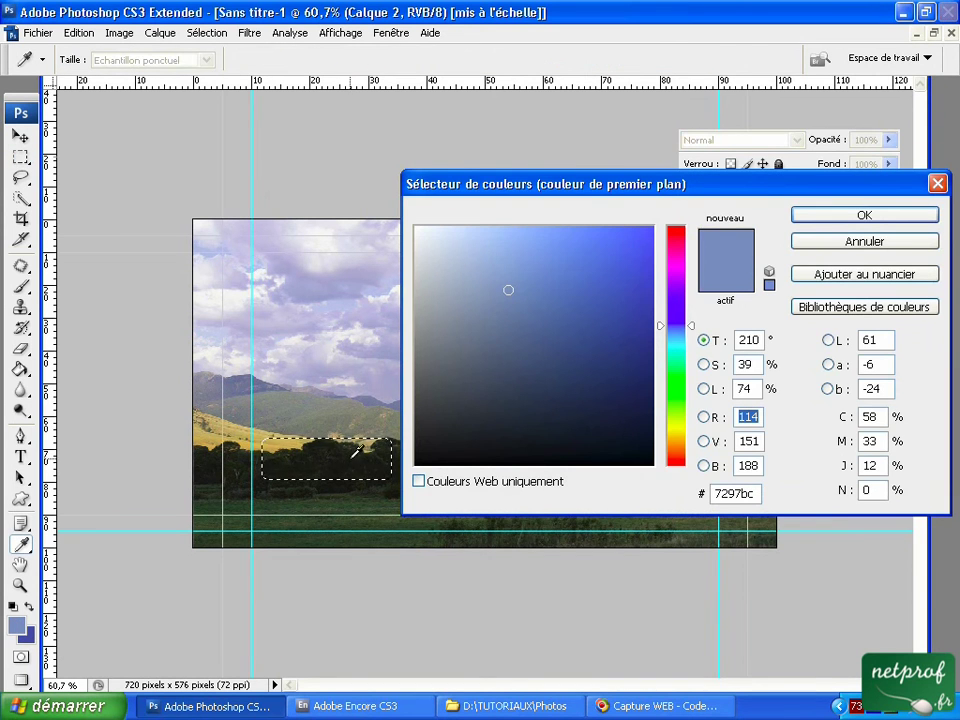
left_click(332, 405)
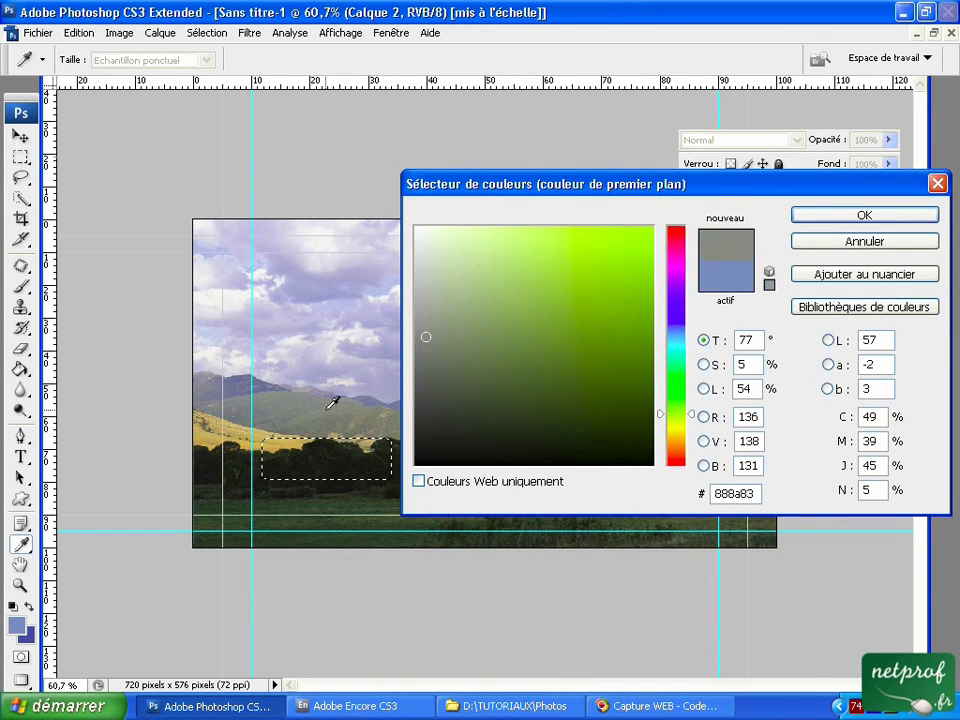
left_click(334, 404)
left_click(335, 401)
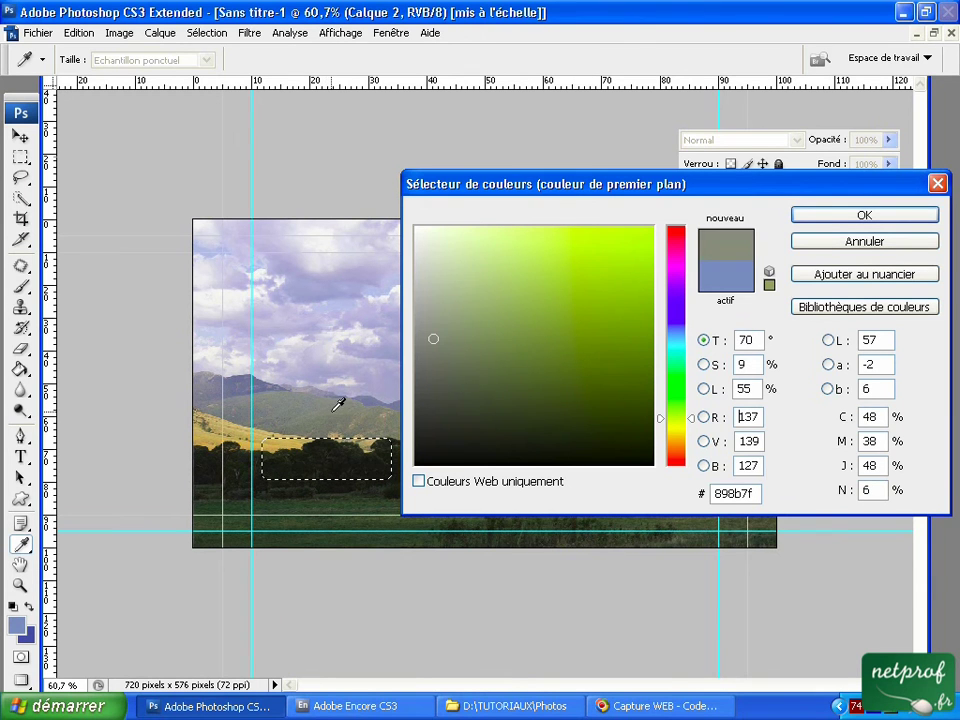
left_click(275, 390)
mouse_move(424, 341)
left_mouse_down()
mouse_move(456, 339)
mouse_move(457, 347)
left_mouse_up()
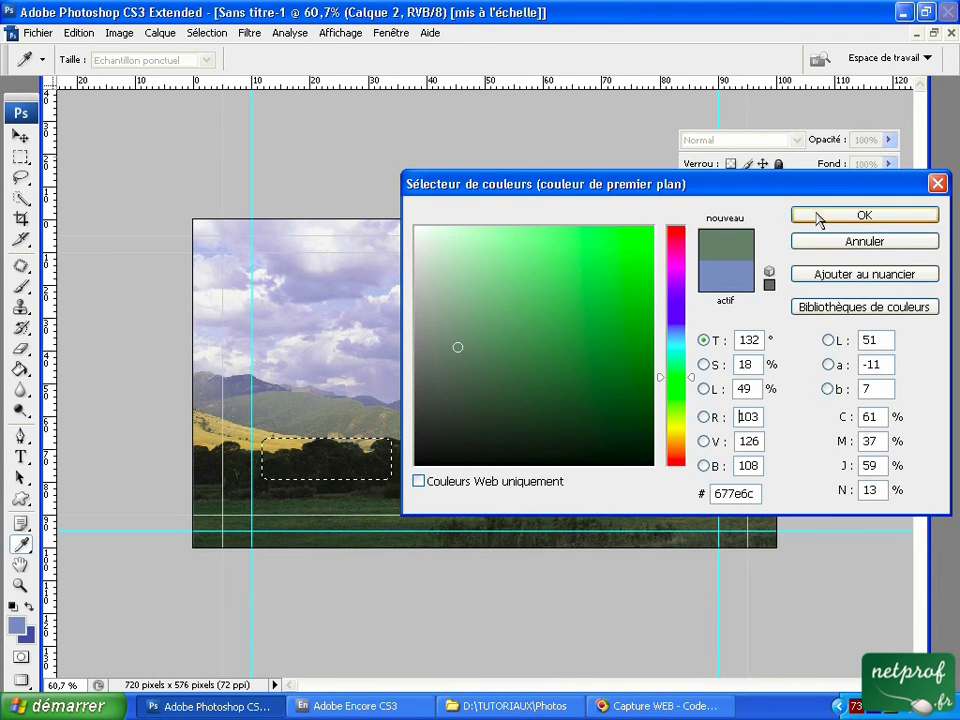
left_click(864, 215)
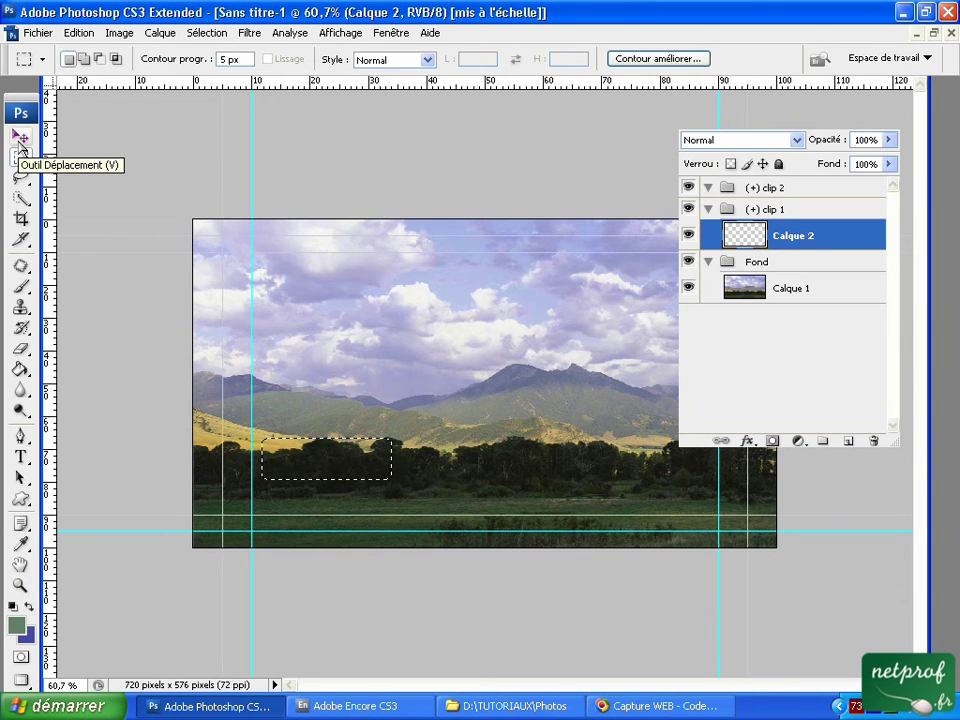
Fill the feathered button selection on Calque 2 with the foreground green, then deselect
left_click(20, 369)
left_click(333, 450)
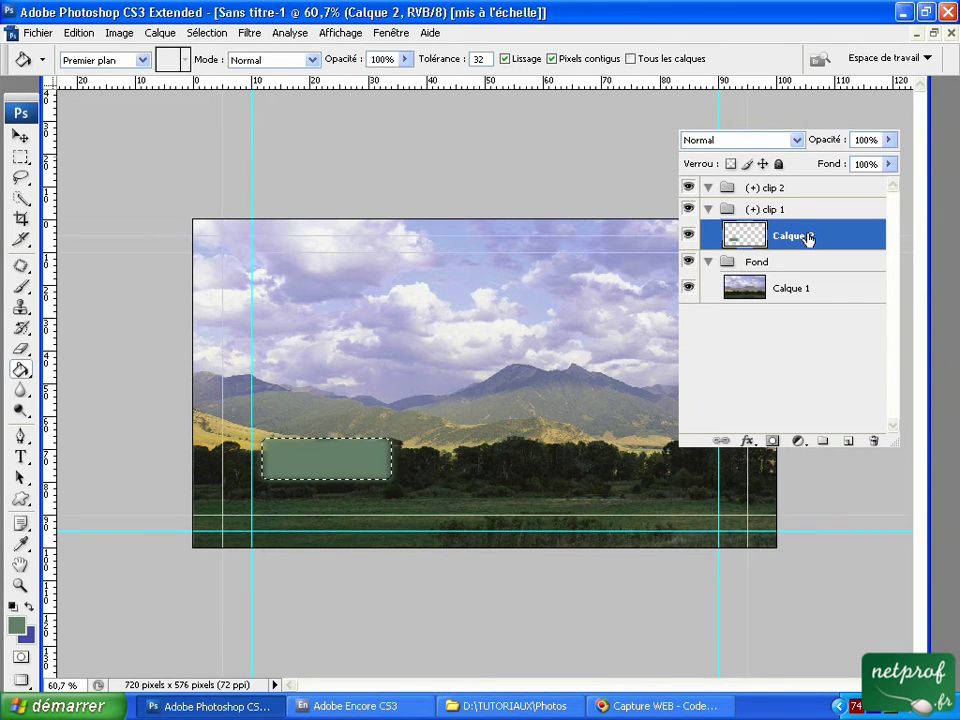
key("ctrl+d")
key("ctrl+f")
Give Calque 2 a white Ombre portée drop shadow in Normal blend mode
left_click(750, 443)
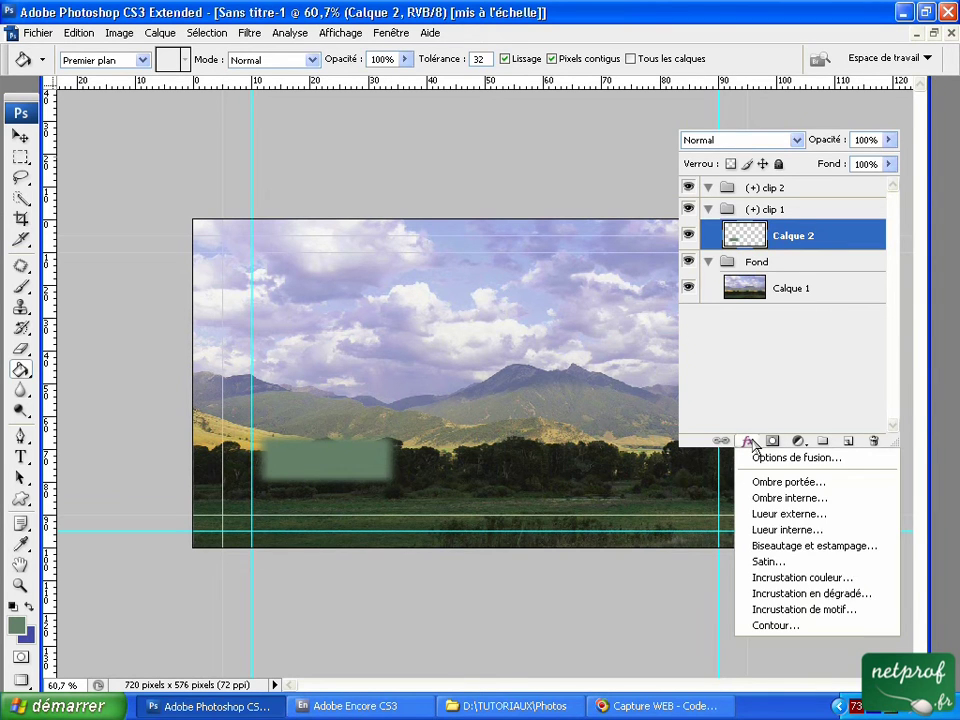
left_click(772, 484)
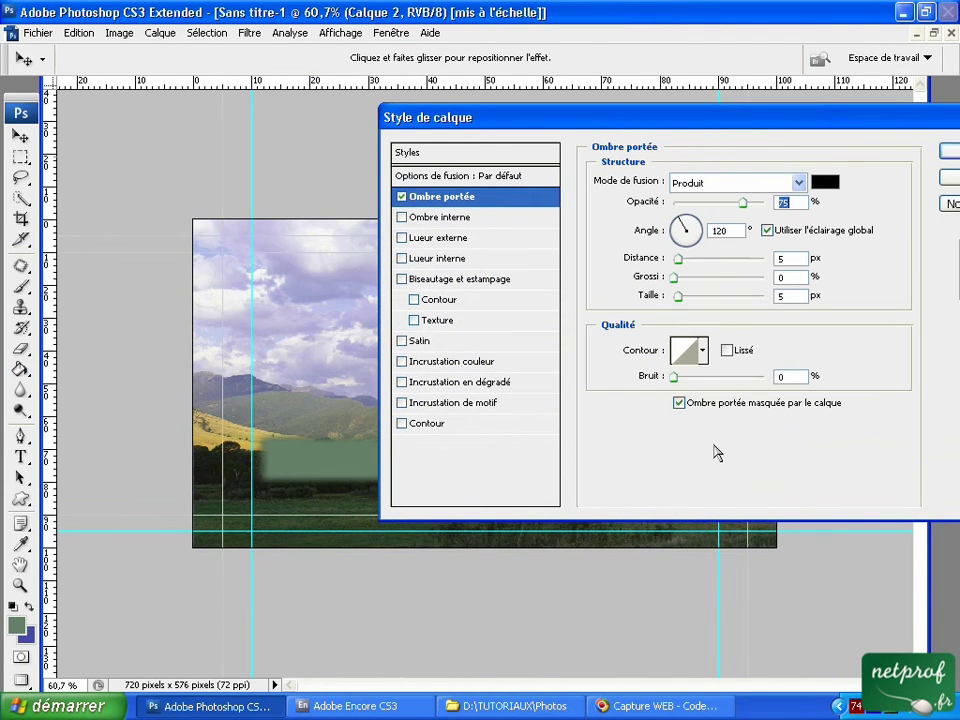
left_click(826, 184)
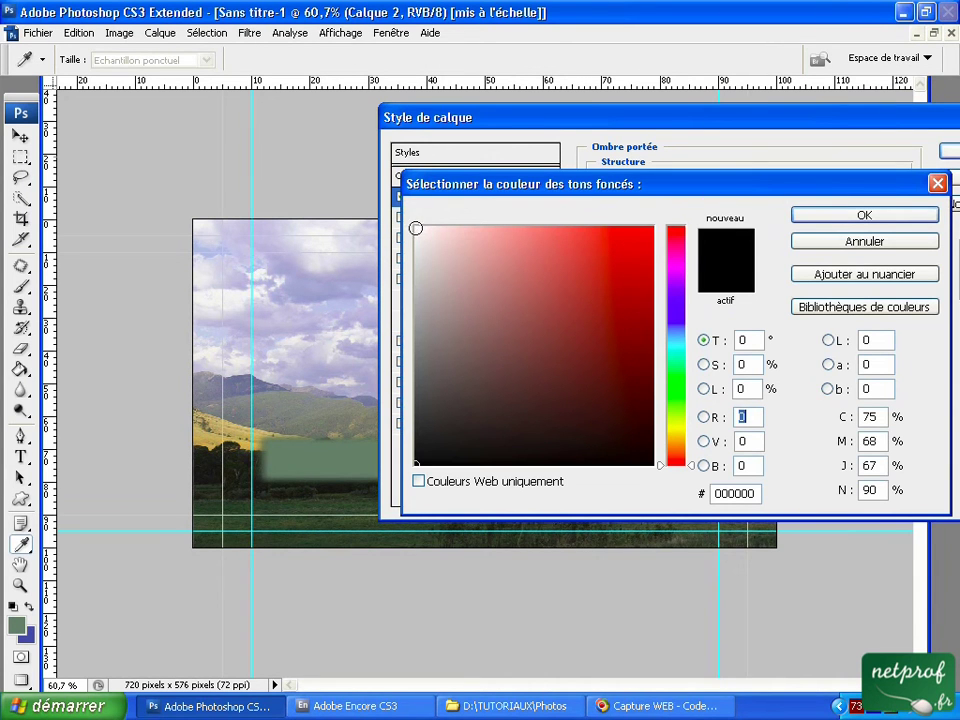
left_click(416, 229)
left_click(812, 215)
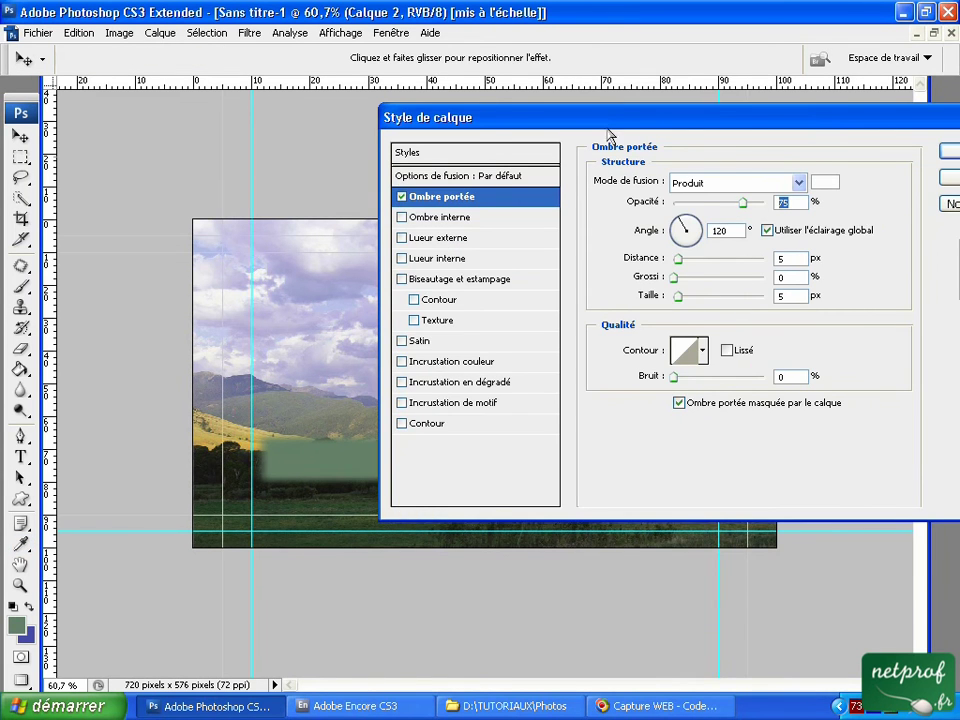
left_click_drag(597, 121, 743, 101)
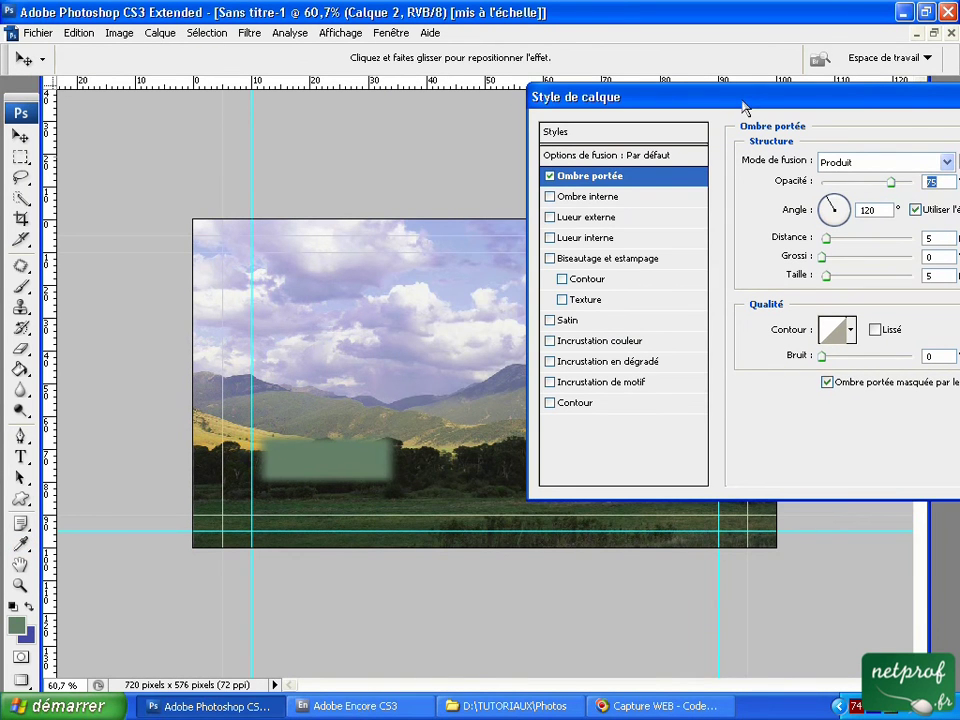
left_click(858, 162)
left_click(846, 183)
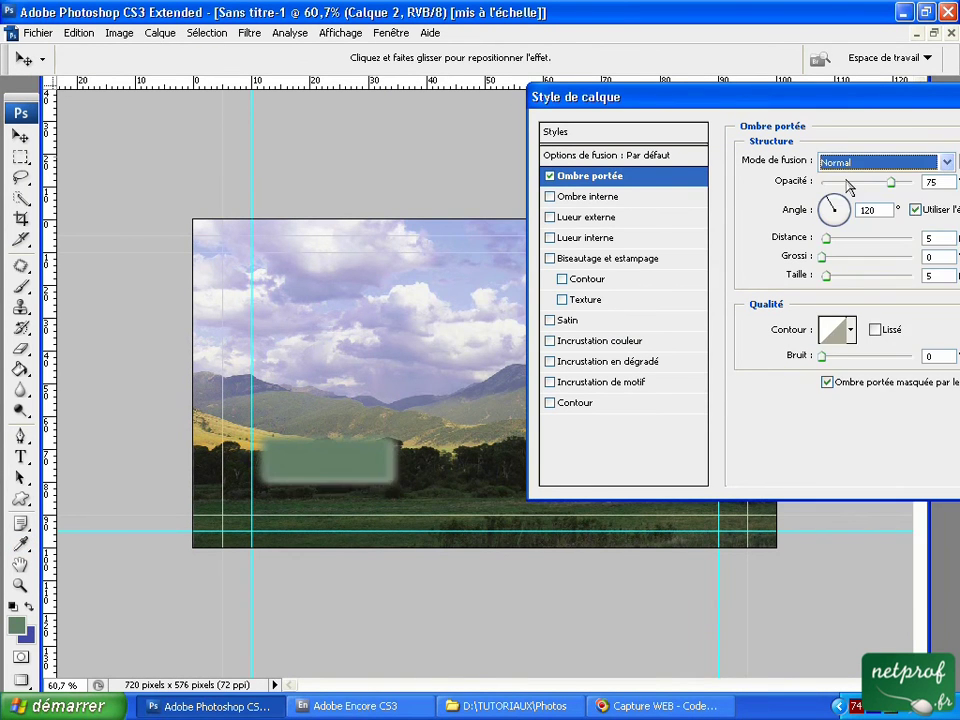
left_click_drag(630, 97, 438, 82)
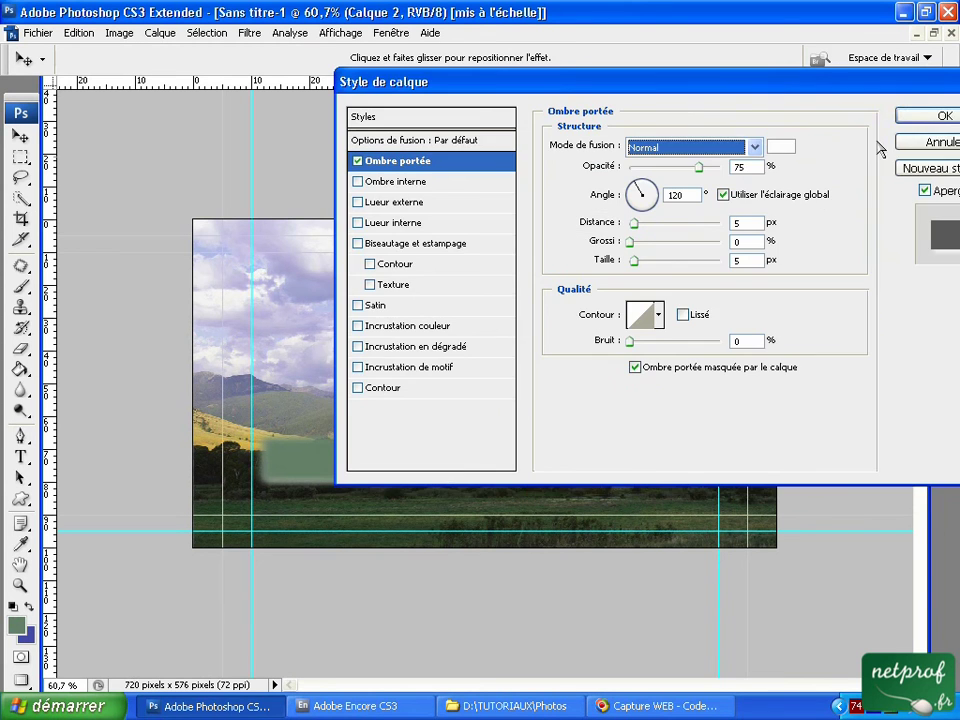
left_click(915, 121)
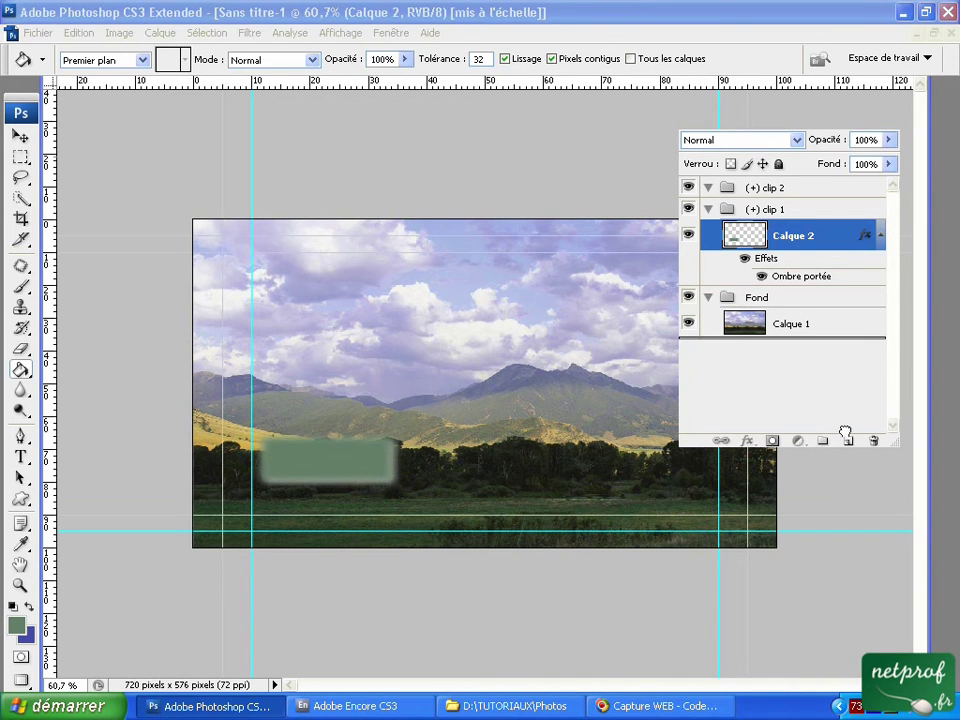
Duplicate the button layer into the clip 2 group and drop 'copie' from its name
left_click_drag(793, 237, 849, 441)
left_click_drag(793, 240, 782, 186)
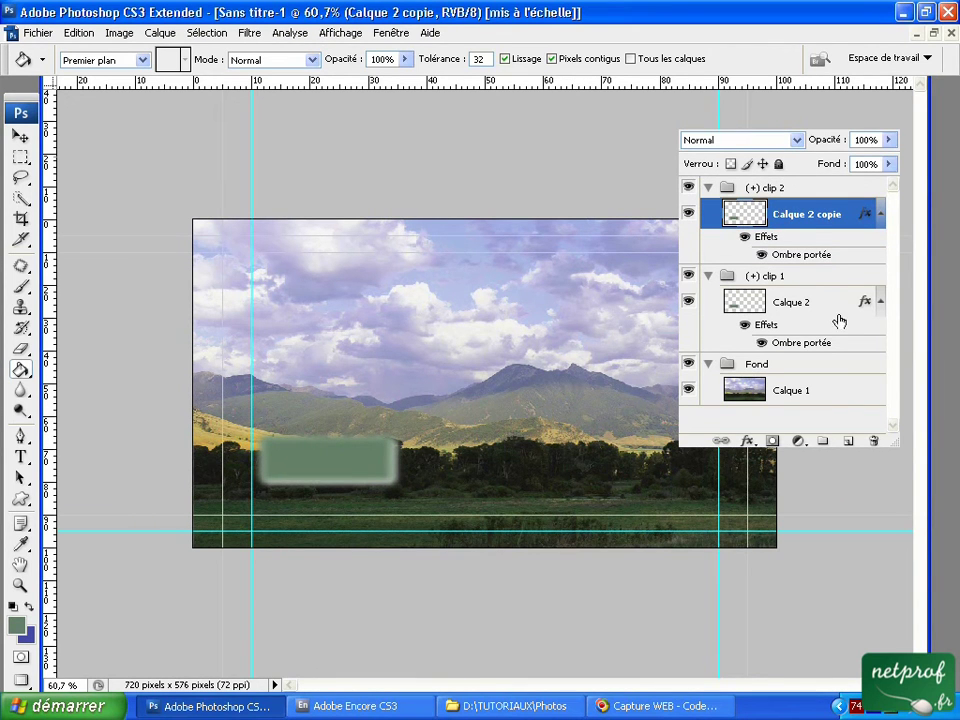
double_click(810, 218)
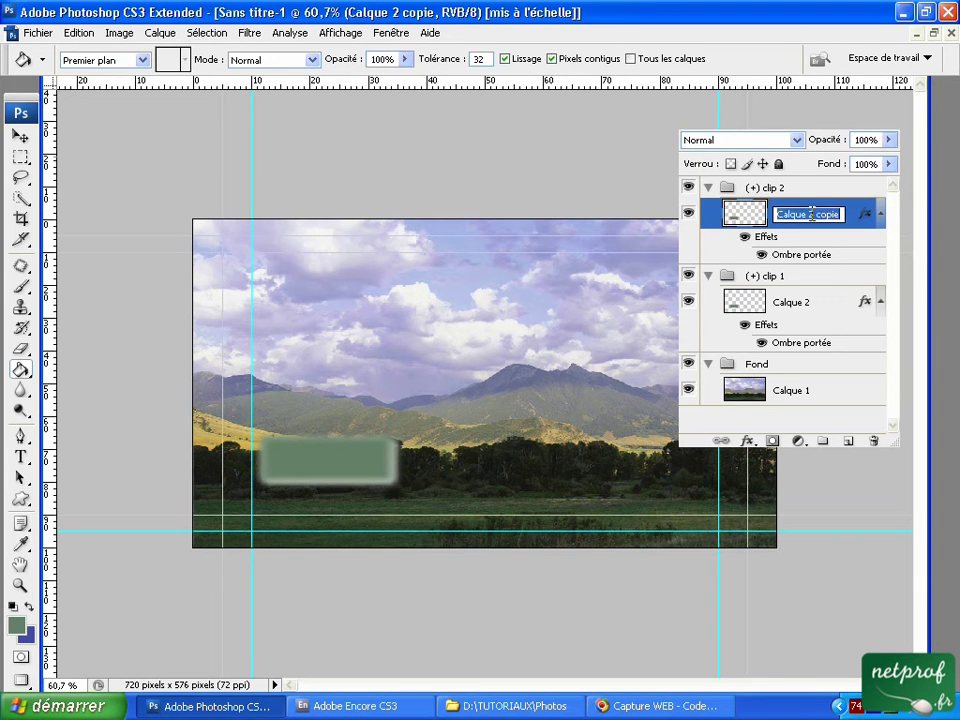
left_click_drag(814, 214, 848, 219)
key("BackSpace")
key("Return")
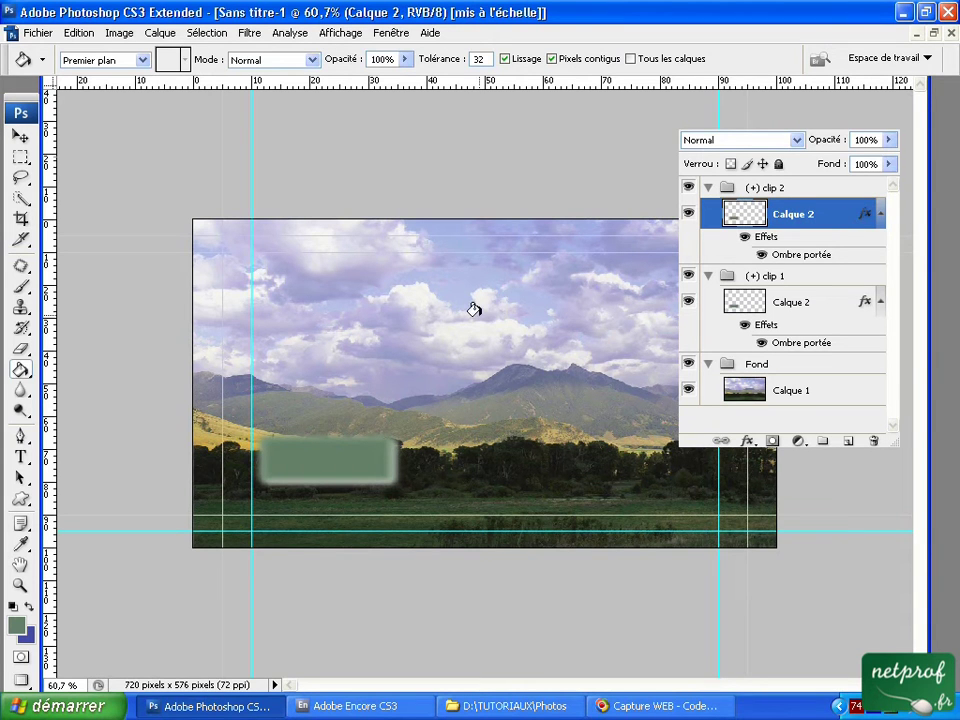
Rename the clip 2 button layer 'fond bouton'
double_click(790, 214)
type("Forme")
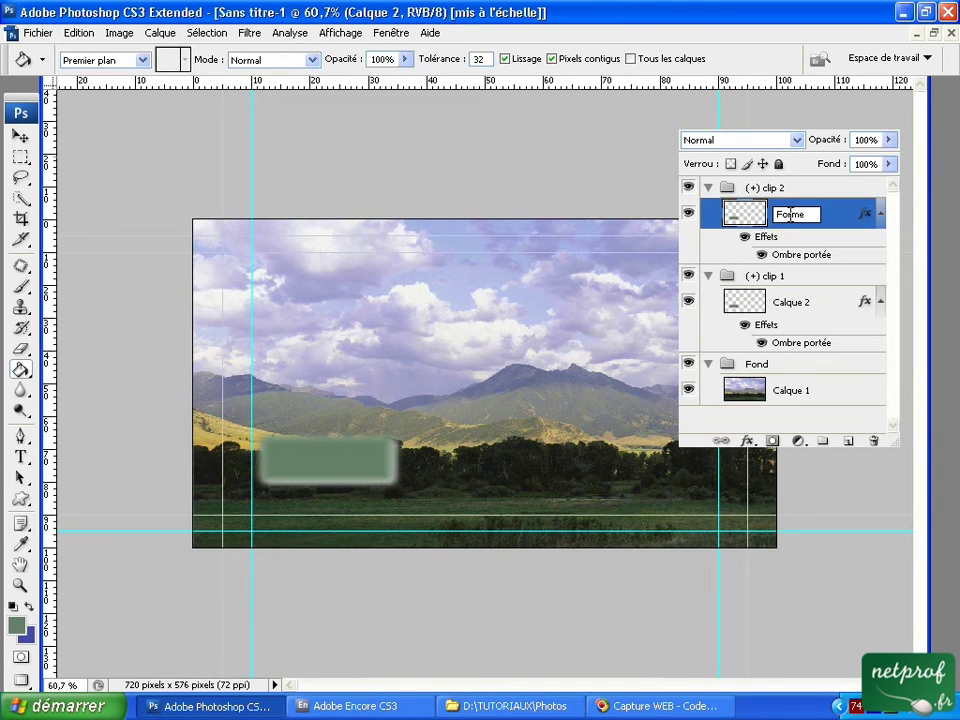
key("BackSpace")
key("BackSpace")
key("BackSpace")
type("outon")
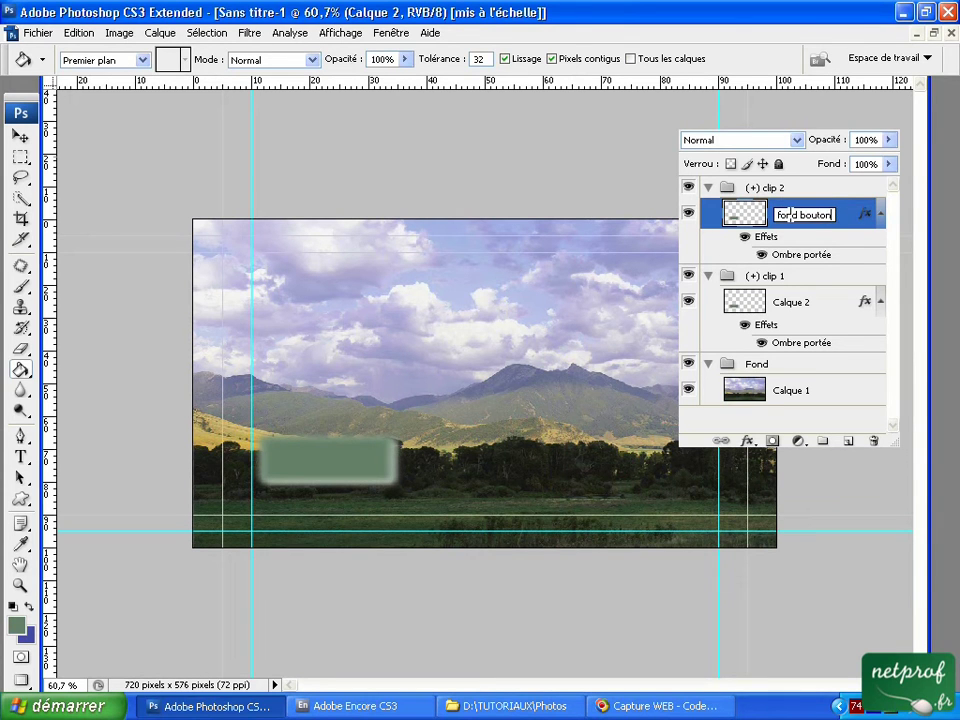
left_click(789, 310)
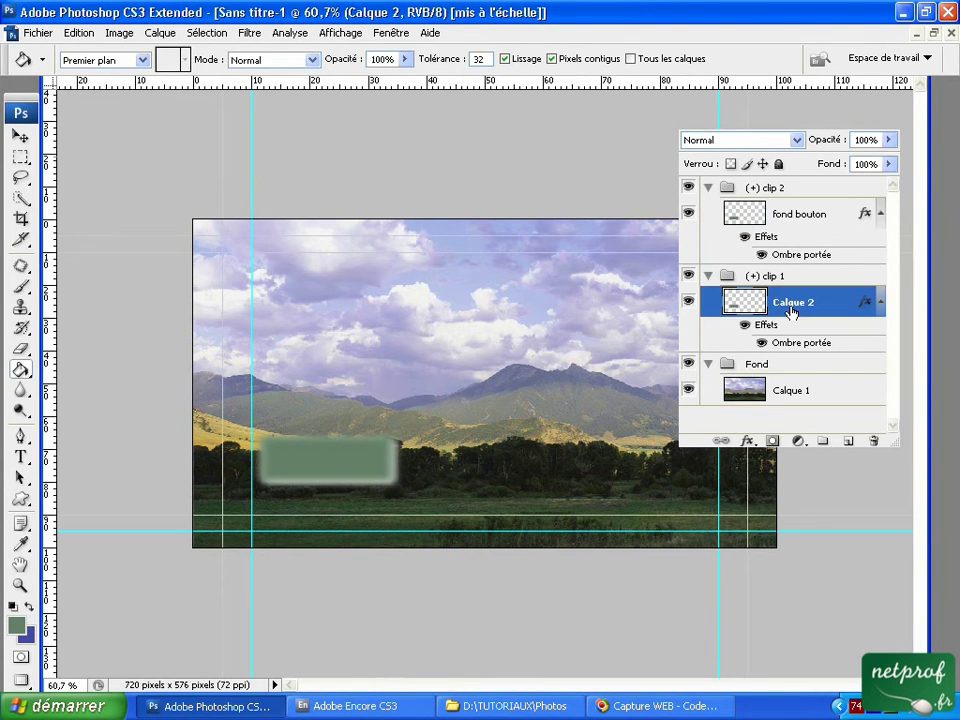
Rename the clip 1 button layer 'Fond bouton'
double_click(791, 312)
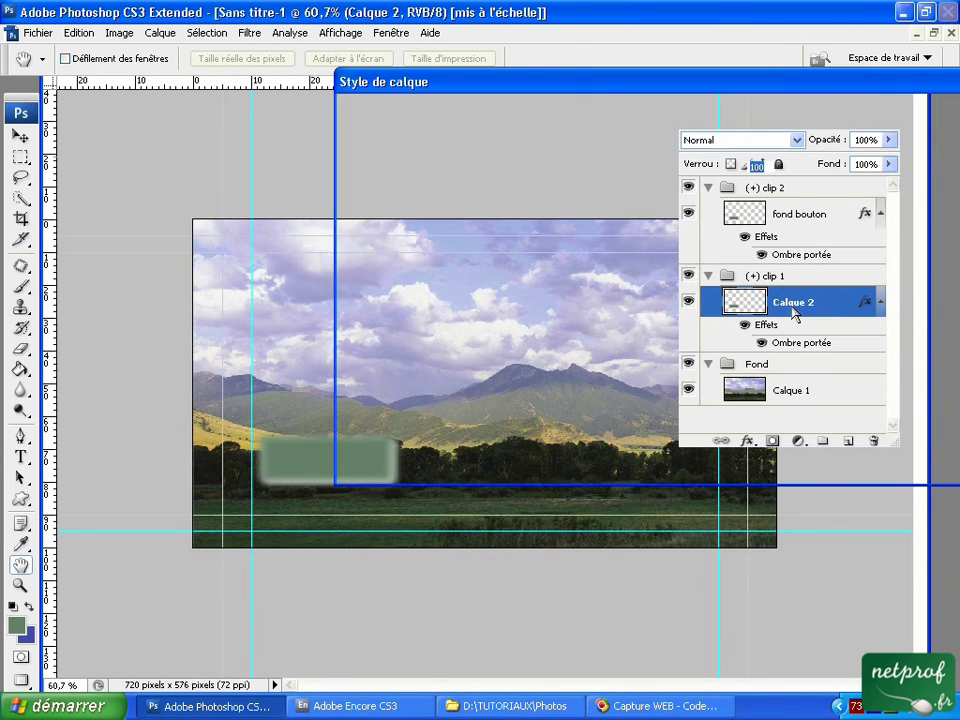
key("Return")
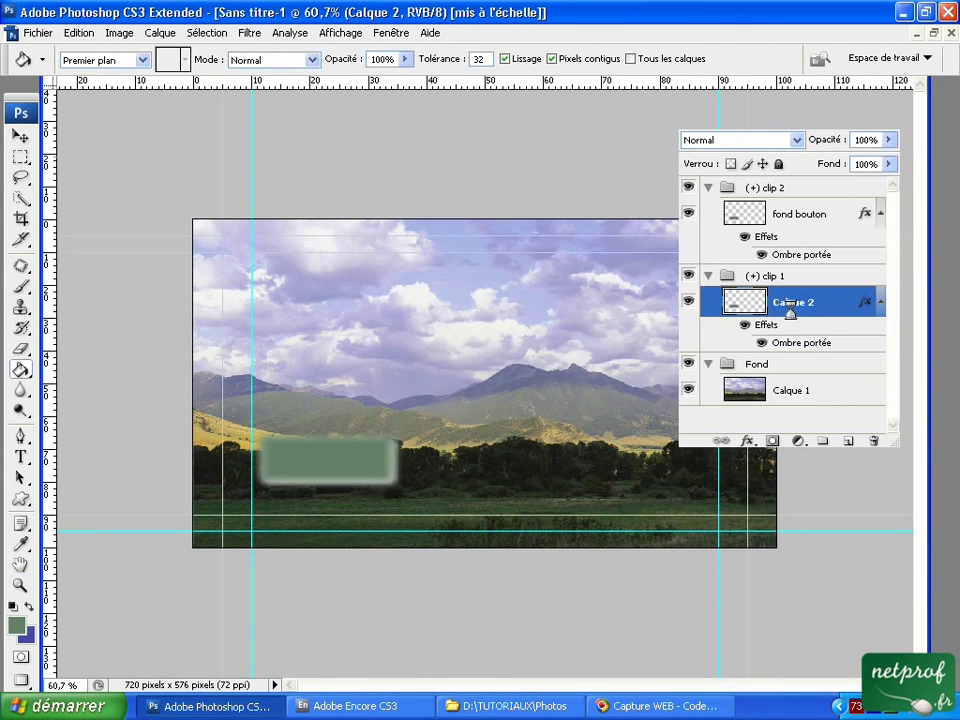
double_click(793, 301)
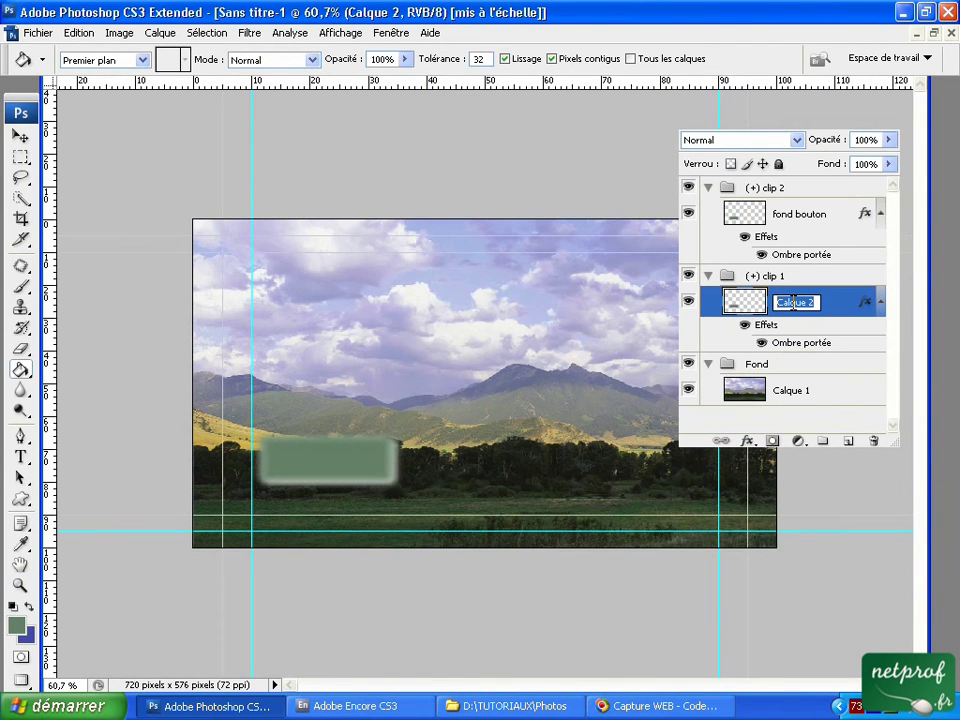
type("Fond bouton")
key("Return")
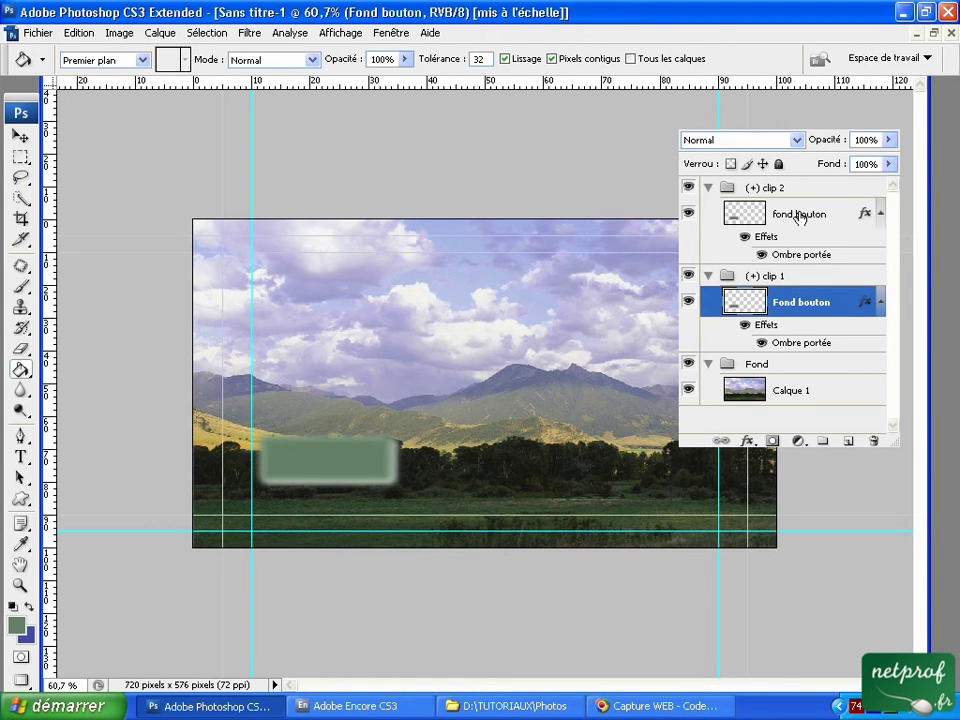
Move the clip 2 button copy to the right of the first, checking both via visibility toggles
left_click(799, 214)
key("v")
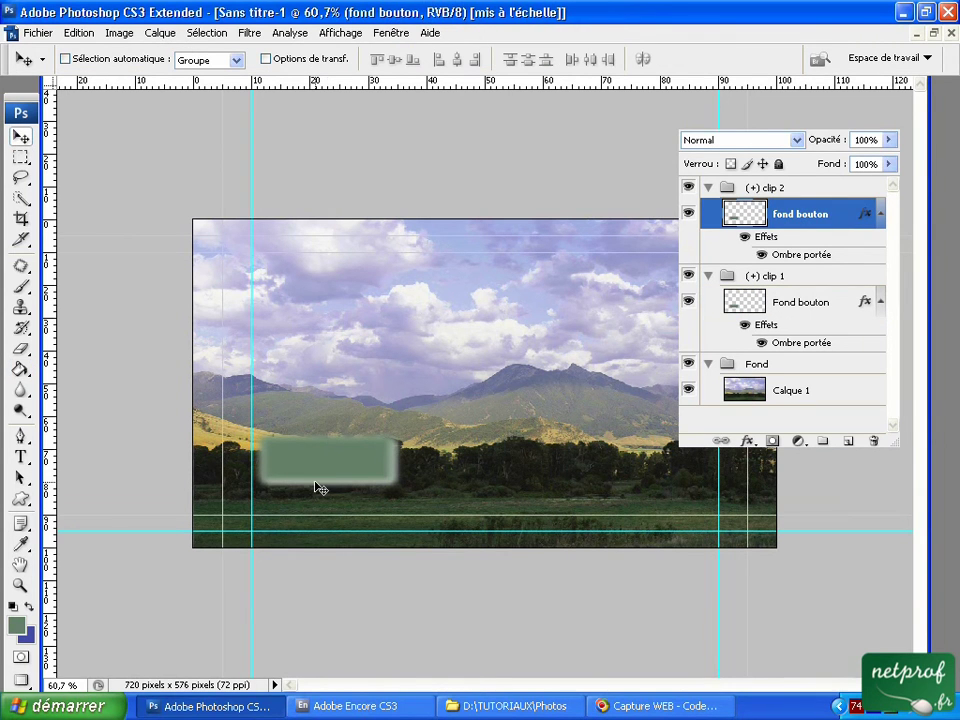
left_click_drag(326, 478, 512, 470)
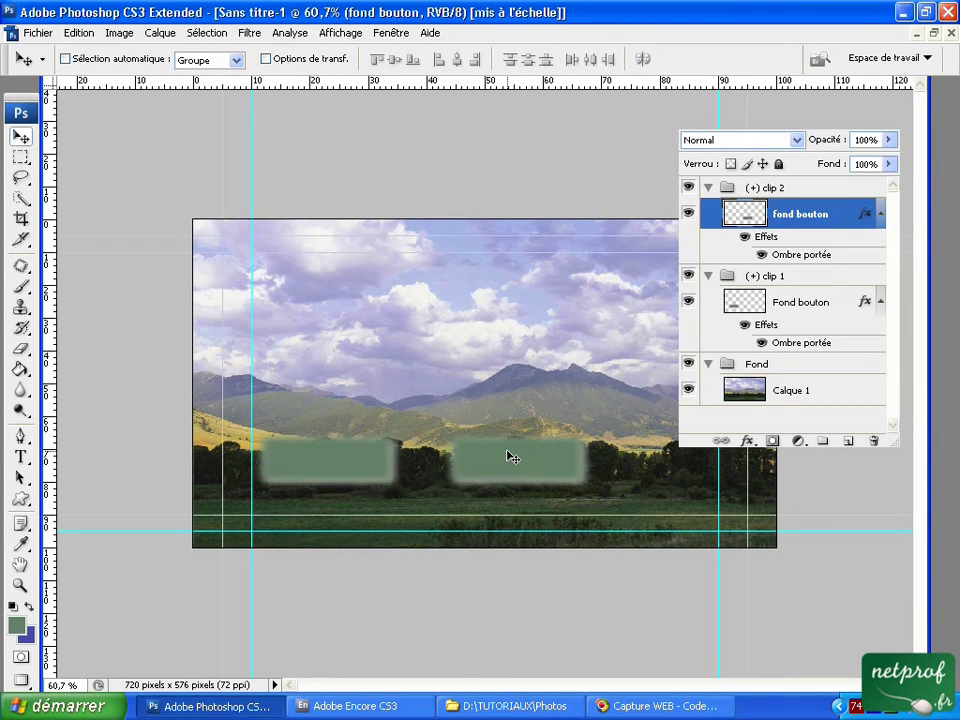
left_click(688, 213)
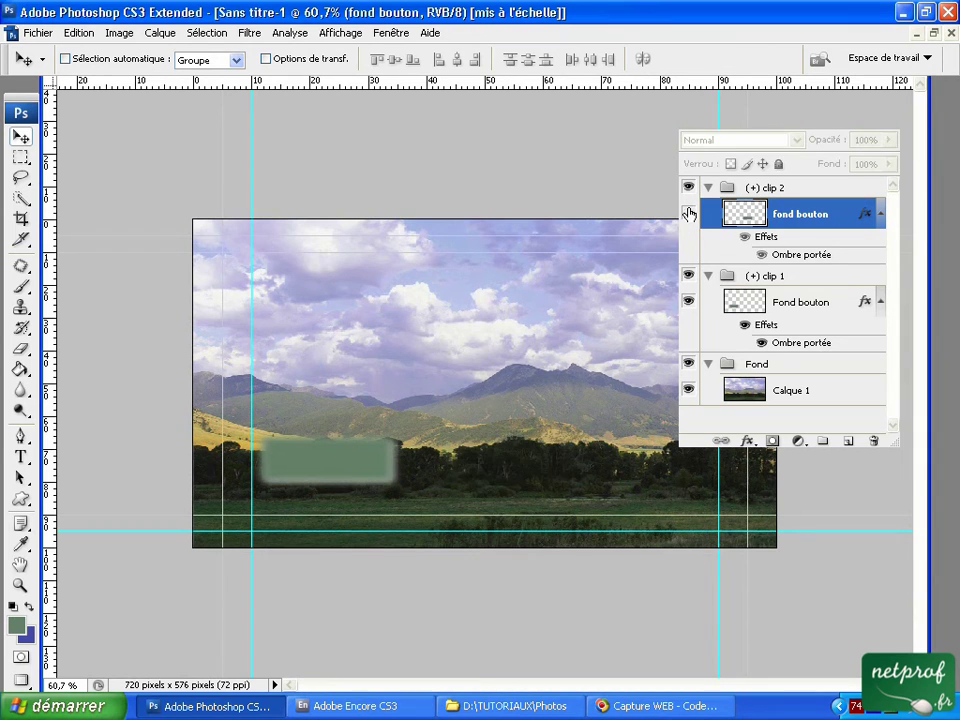
left_click(688, 213)
left_click(688, 301)
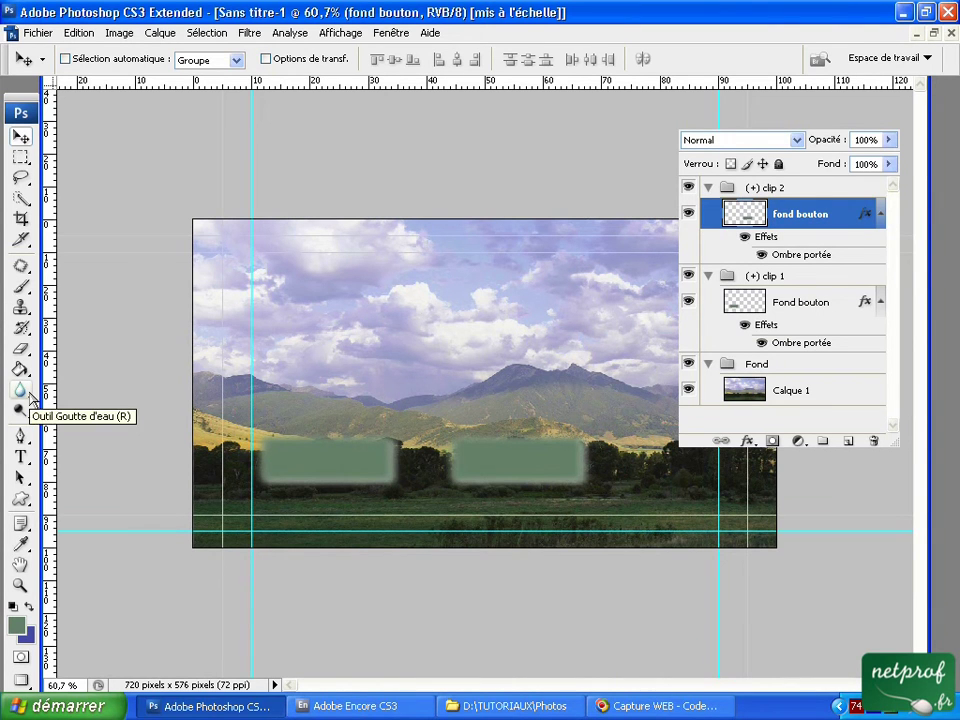
Set the foreground colour to dark green 41512d sampled from the treeline
left_click(30, 608)
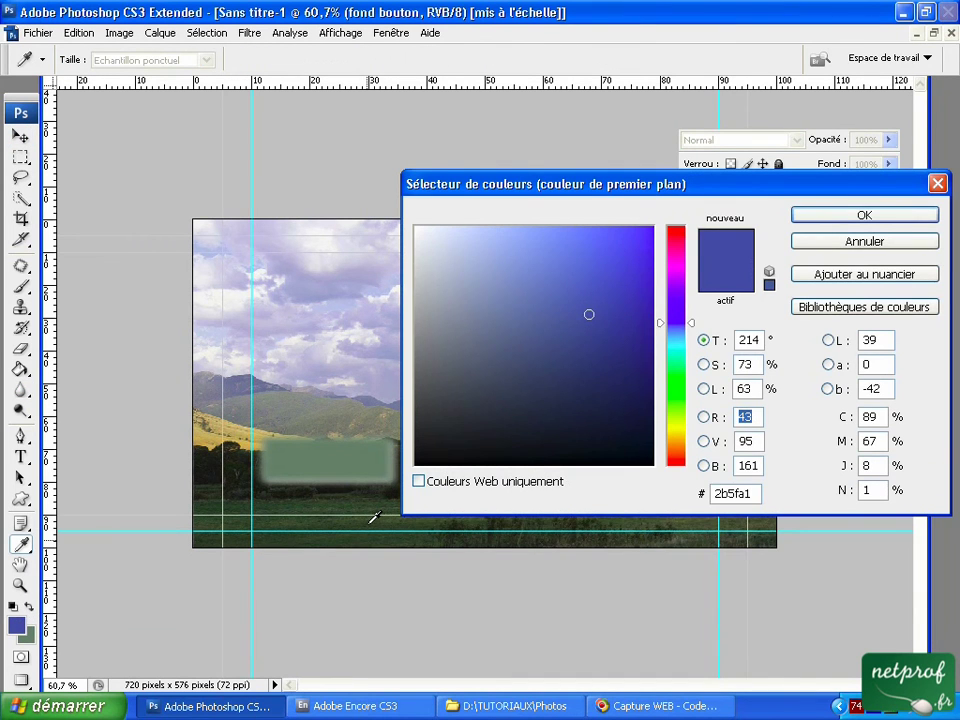
left_click(370, 516)
left_click_drag(366, 515, 365, 514)
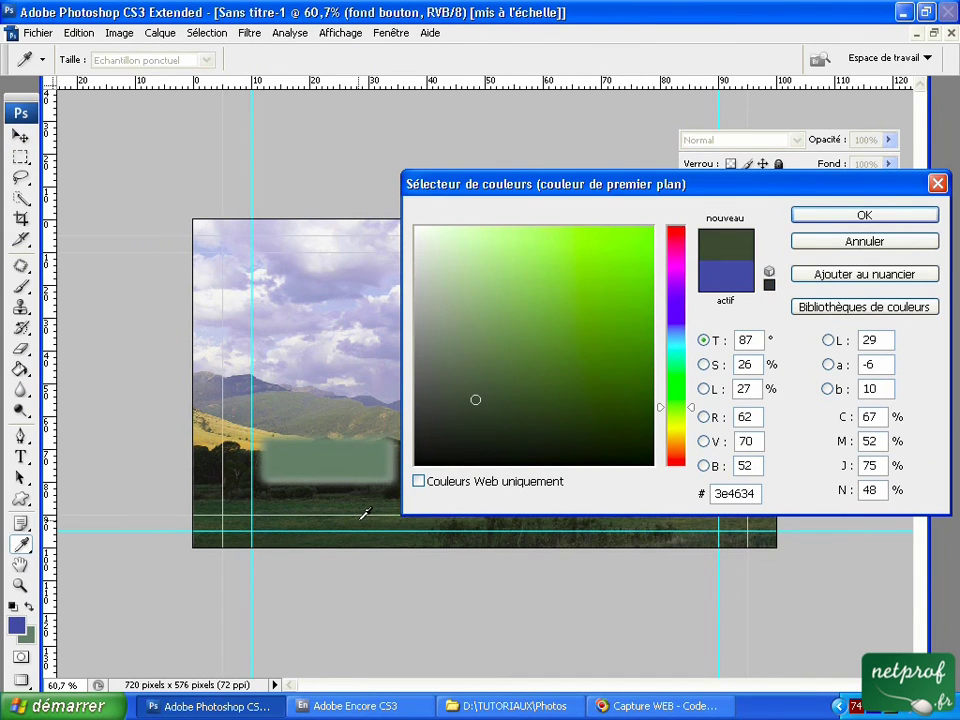
left_click_drag(491, 407, 521, 389)
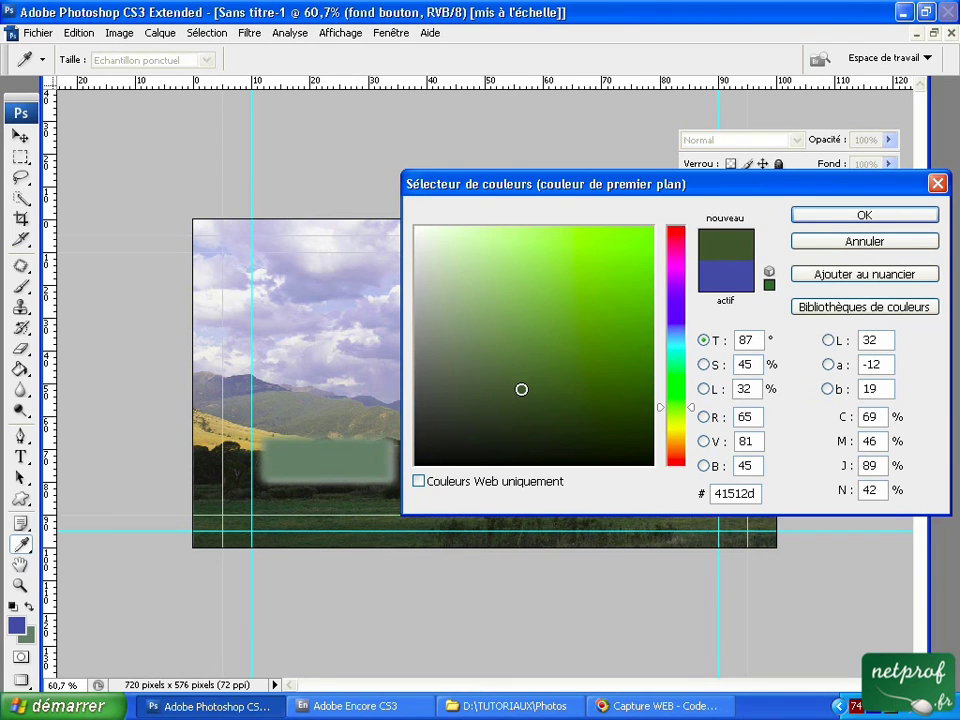
left_click(864, 215)
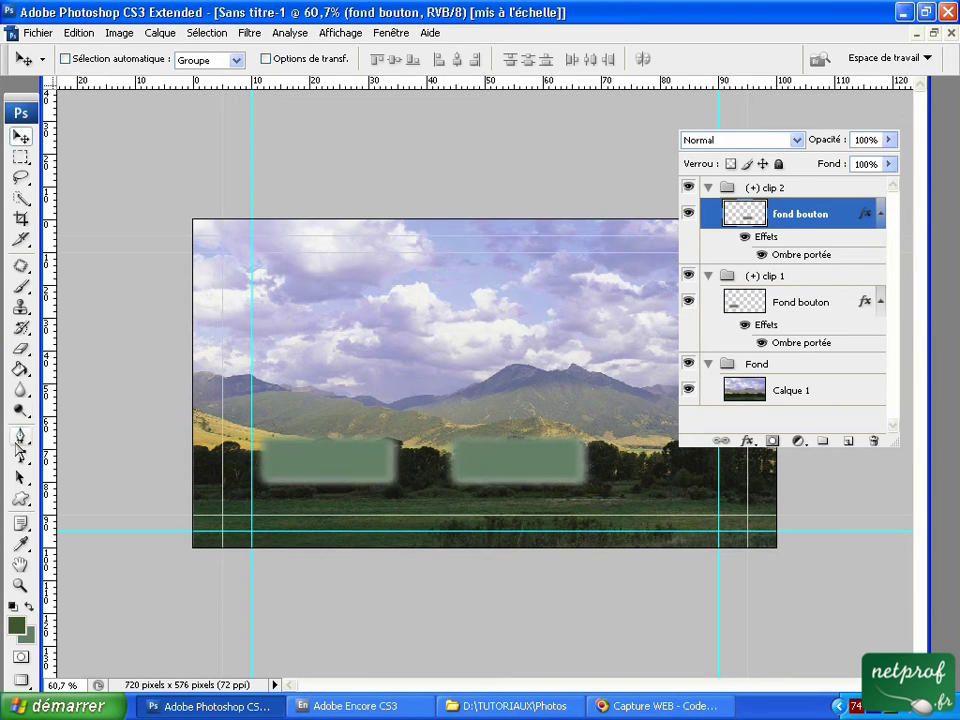
Add a 'Clip 1' text layer on the left green button
key("t")
left_click(283, 462)
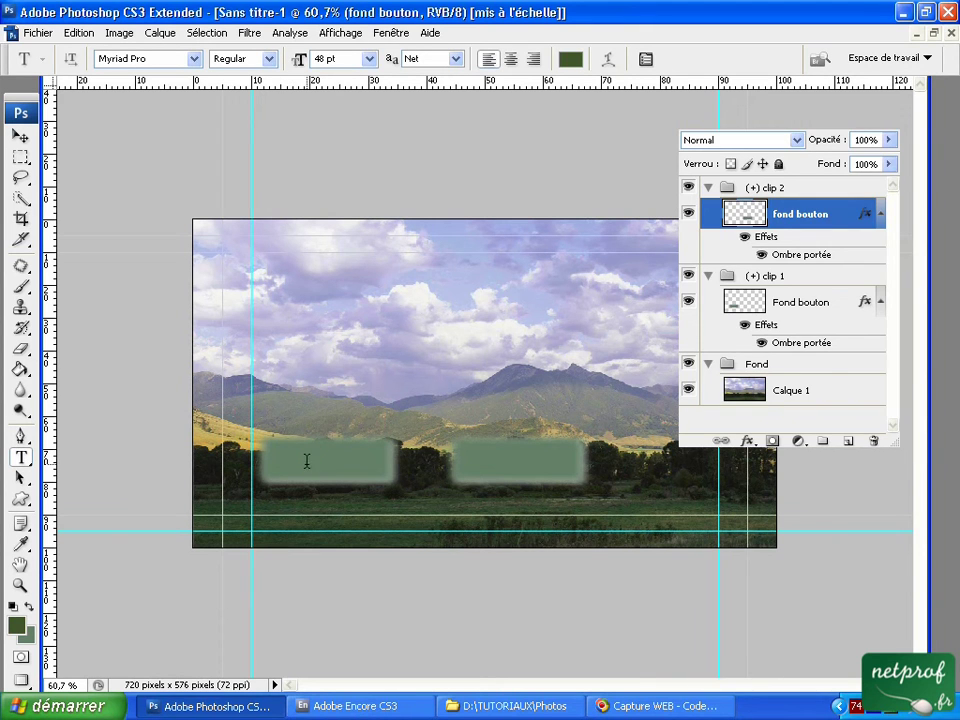
left_click(306, 460)
type("Clip 1")
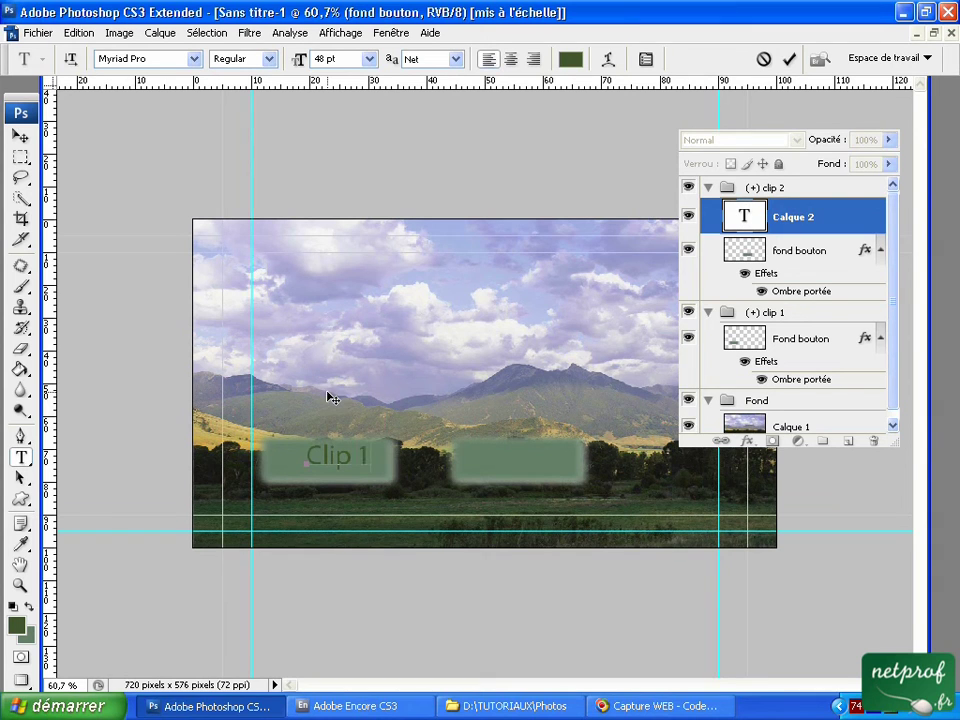
key("ctrl+Down")
key("ctrl+Down")
key("ctrl+Down")
left_click(789, 59)
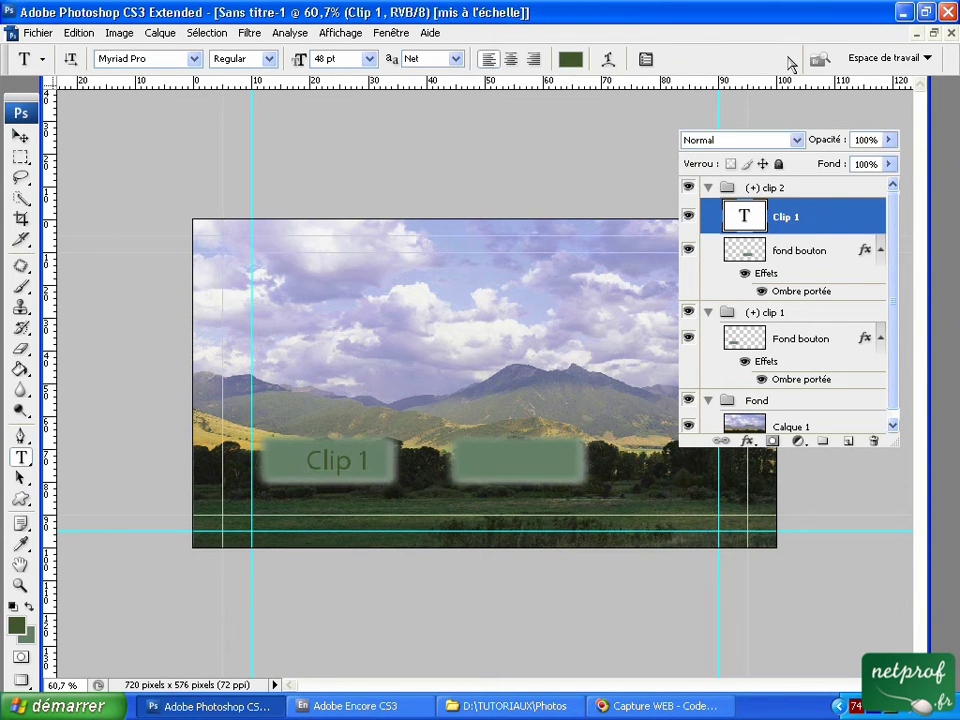
Edit the new text label so it reads 'Clip 2'
double_click(786, 218)
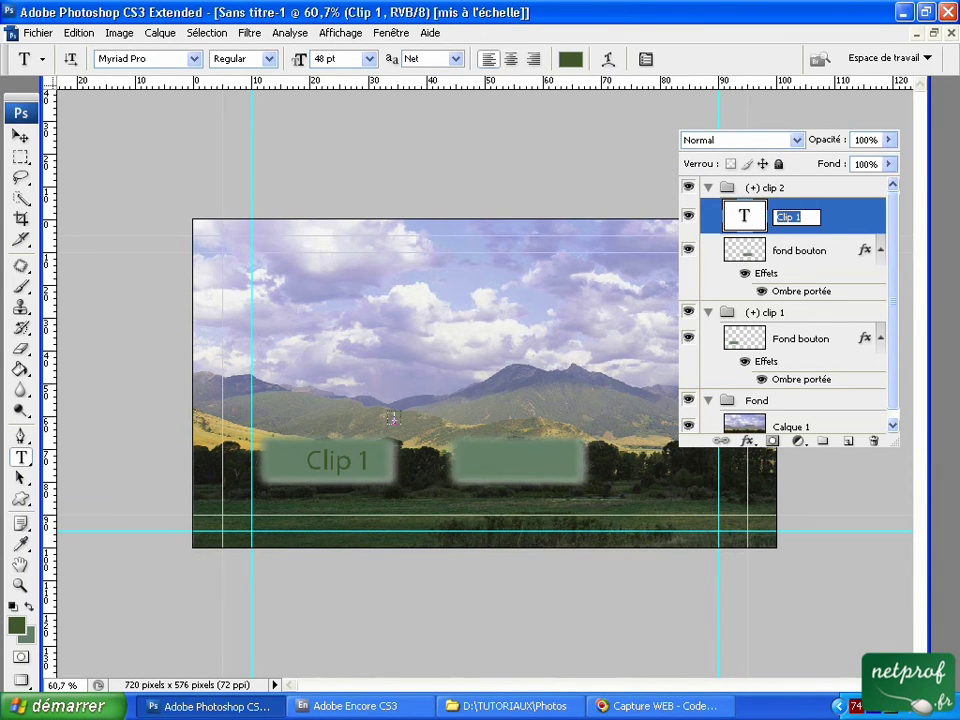
double_click(364, 460)
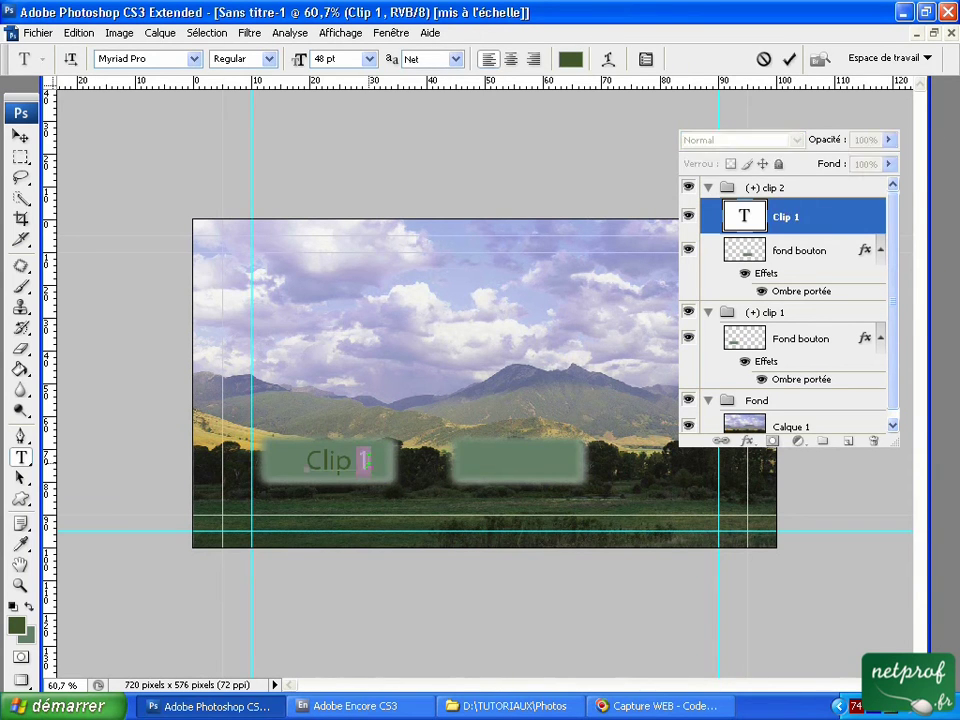
type("2")
left_click(789, 59)
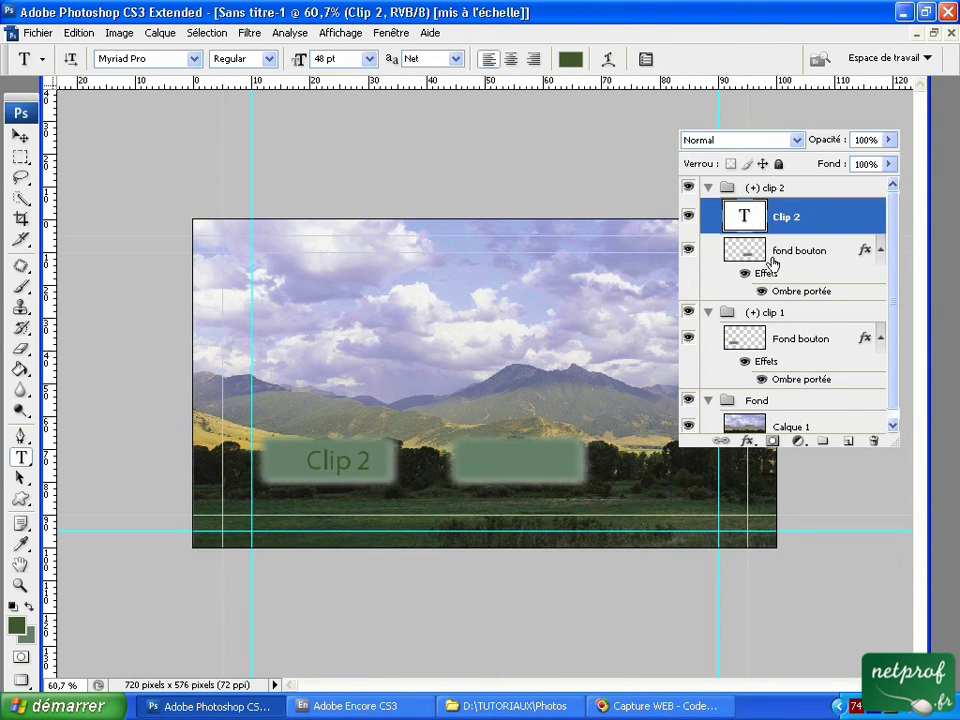
left_click(805, 342)
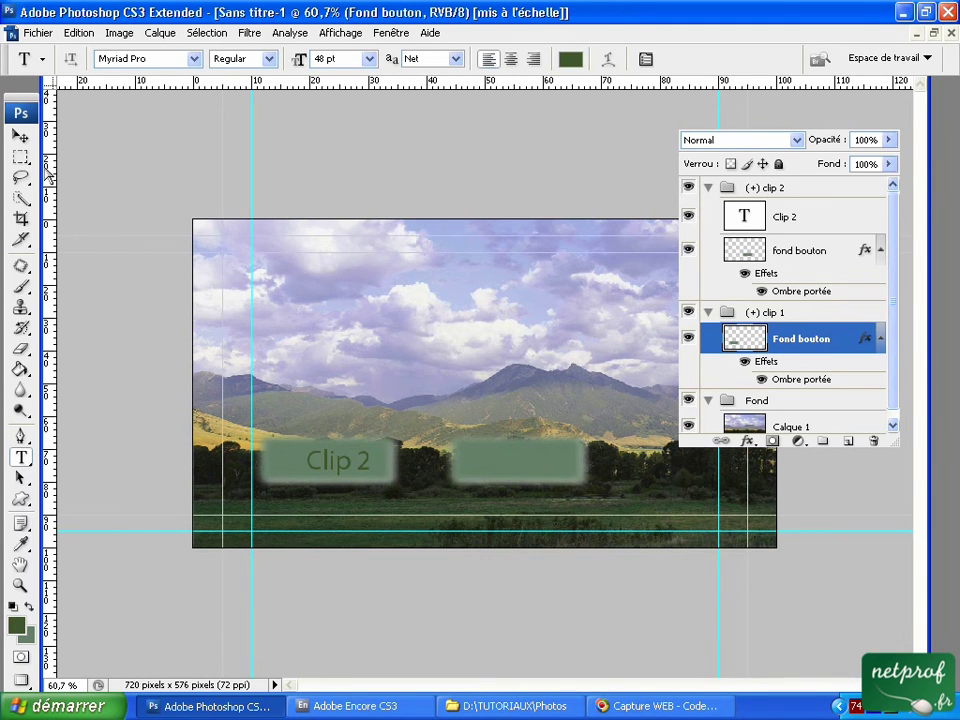
Nudge the left button background right and move the Clip 2 label onto the right button
left_click(20, 139)
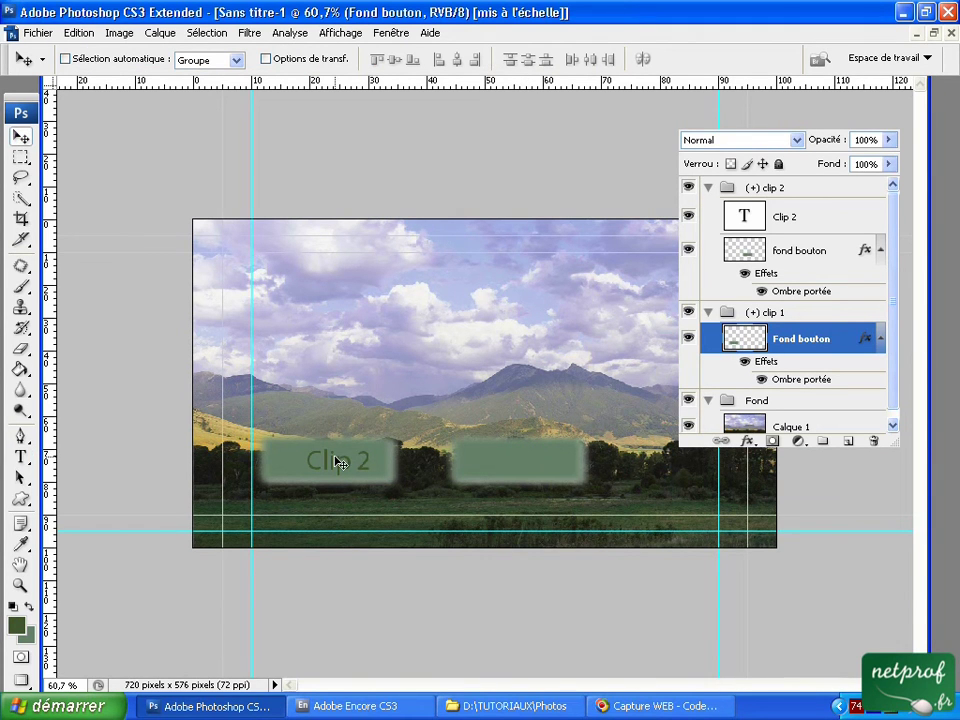
left_click_drag(340, 462, 353, 462)
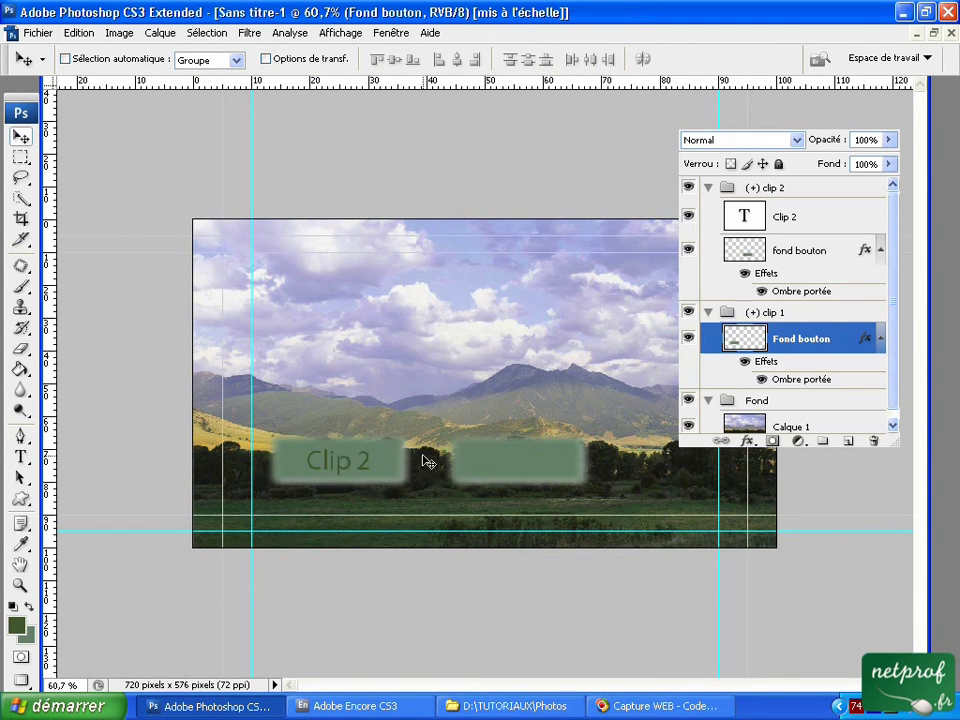
left_click(790, 216)
left_click_drag(349, 460, 549, 460)
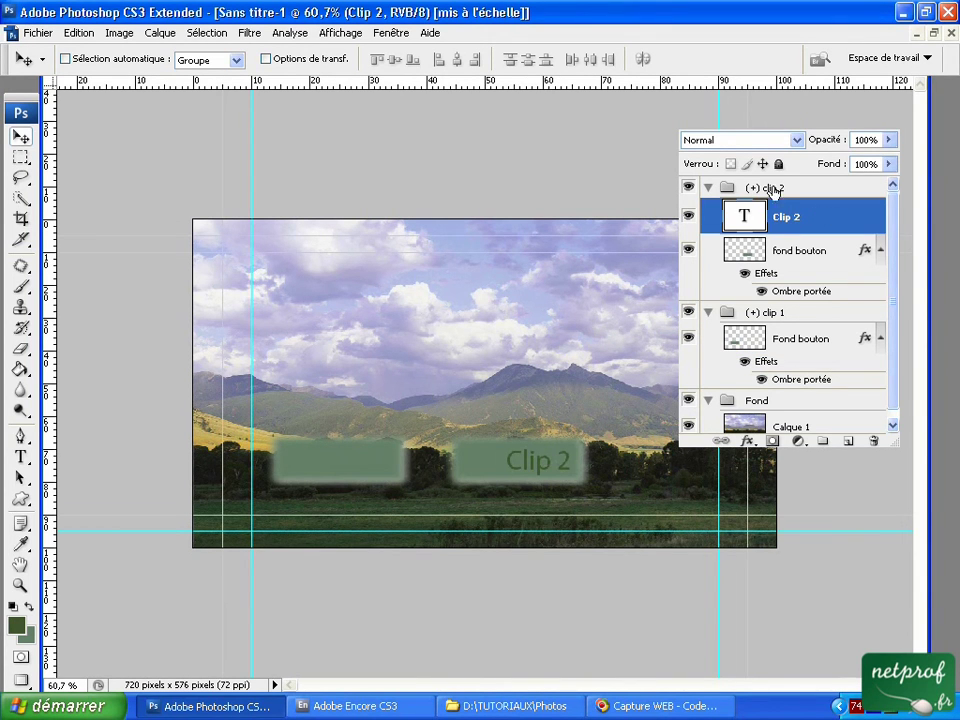
left_click(688, 188)
left_click(760, 338)
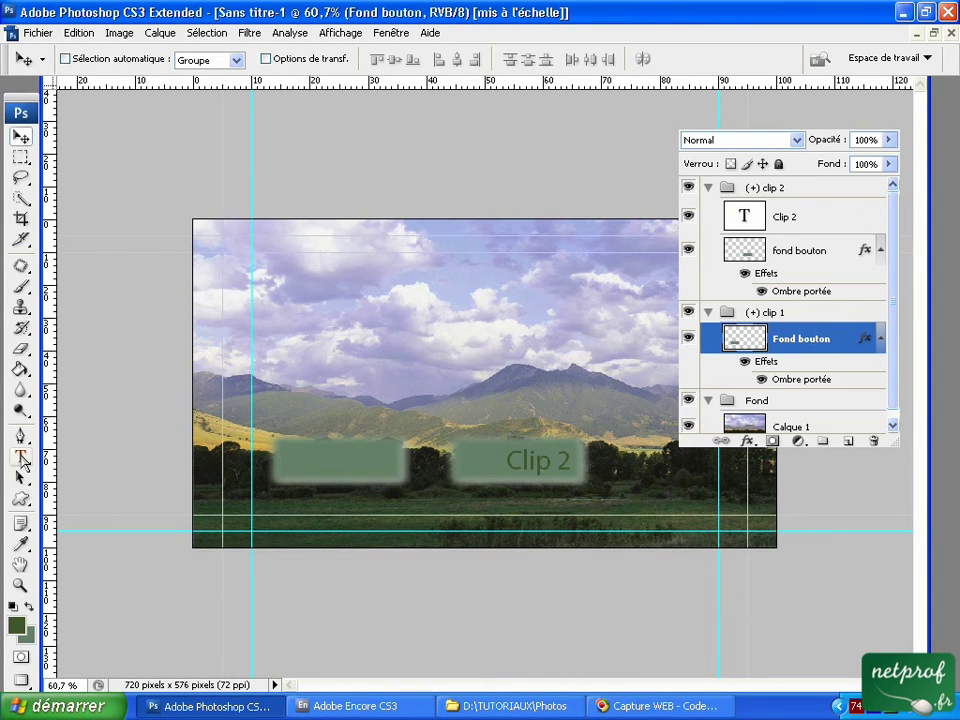
Add a 'Clip 1' label to the left button and centre it
left_click(22, 458)
left_click(318, 460)
type("Clip 1")
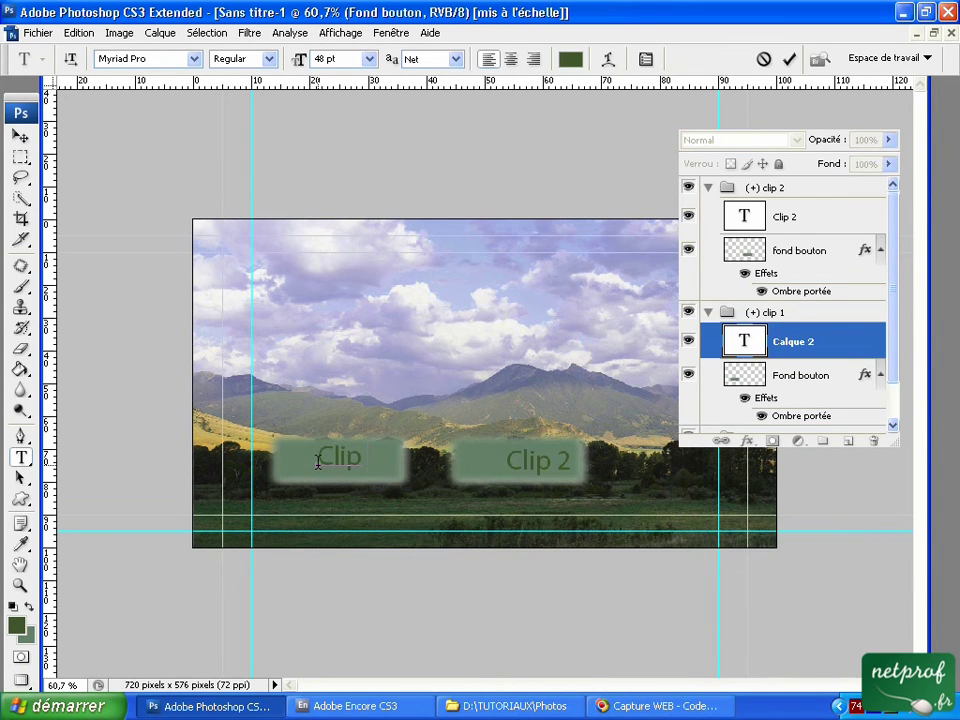
left_click(789, 58)
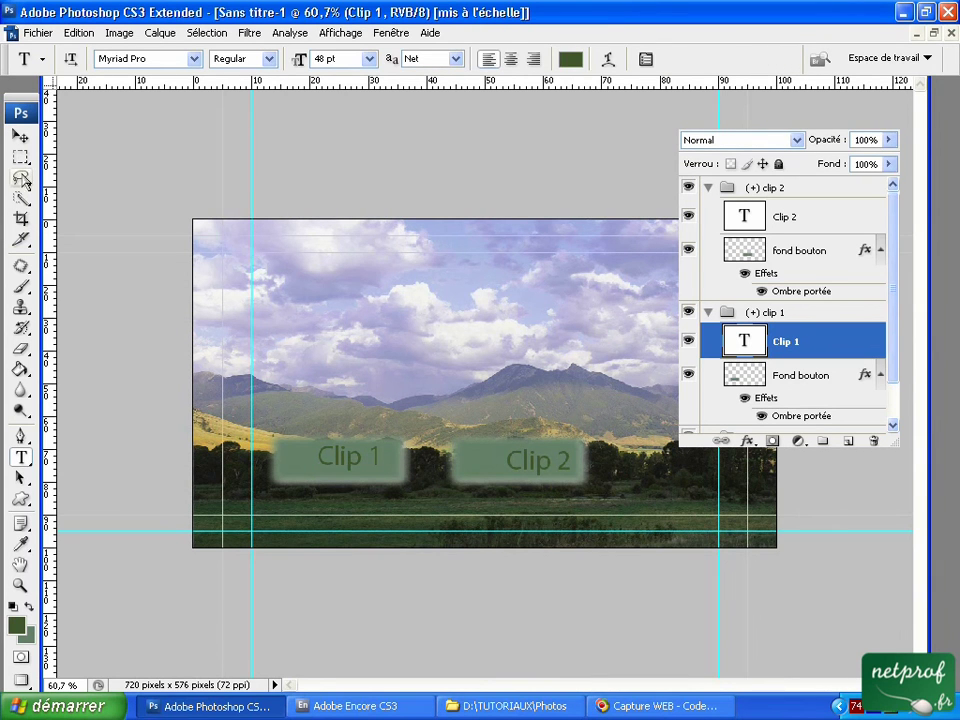
left_click(20, 135)
left_click_drag(341, 474, 357, 470)
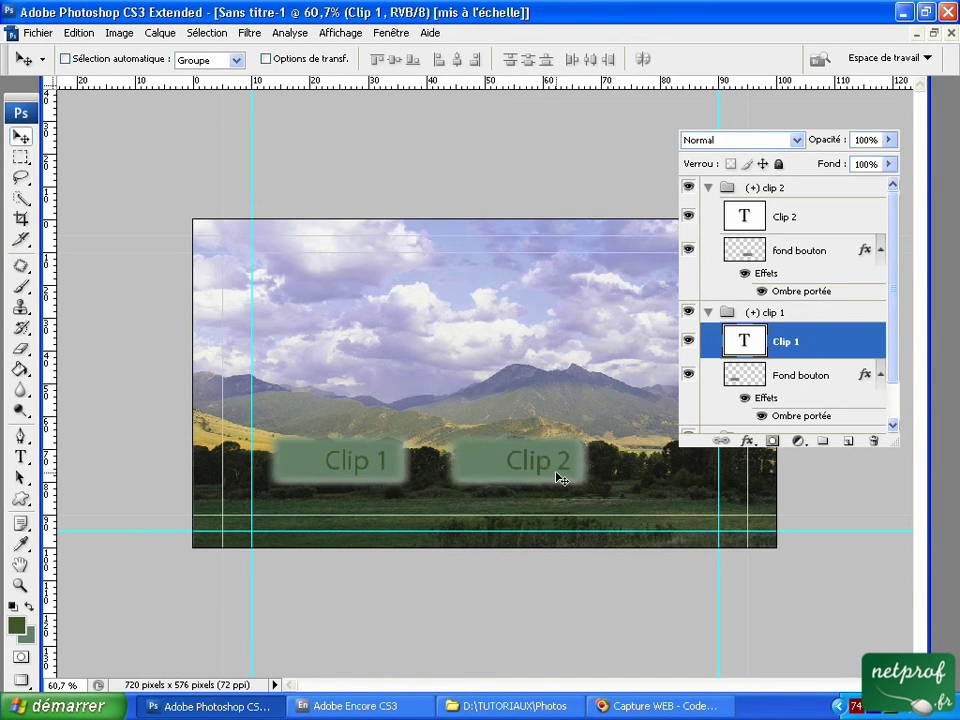
left_click_drag(363, 468, 368, 465)
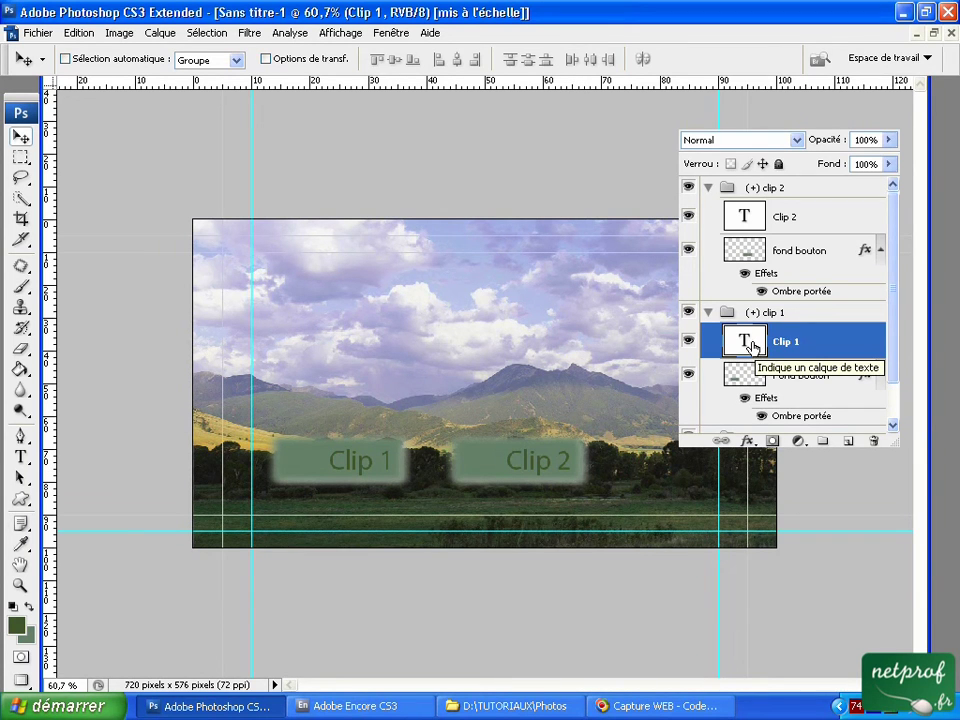
Give Clip 1 a near-white Lueur externe: opacity 46%, spread 18%, size 3 px, noise 3%
left_click(747, 442)
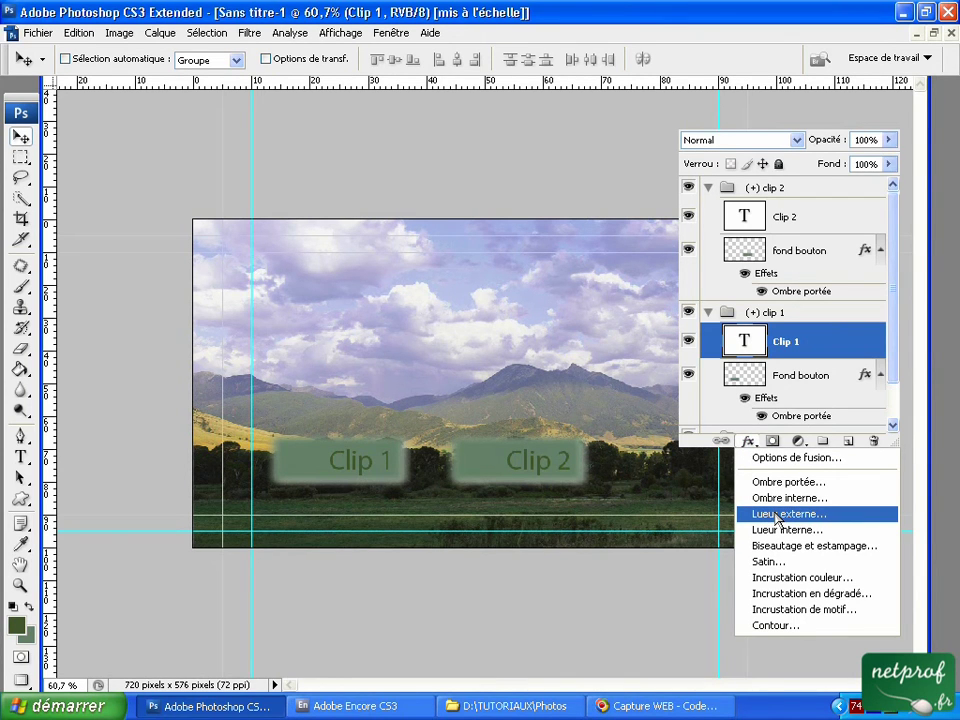
left_click(778, 515)
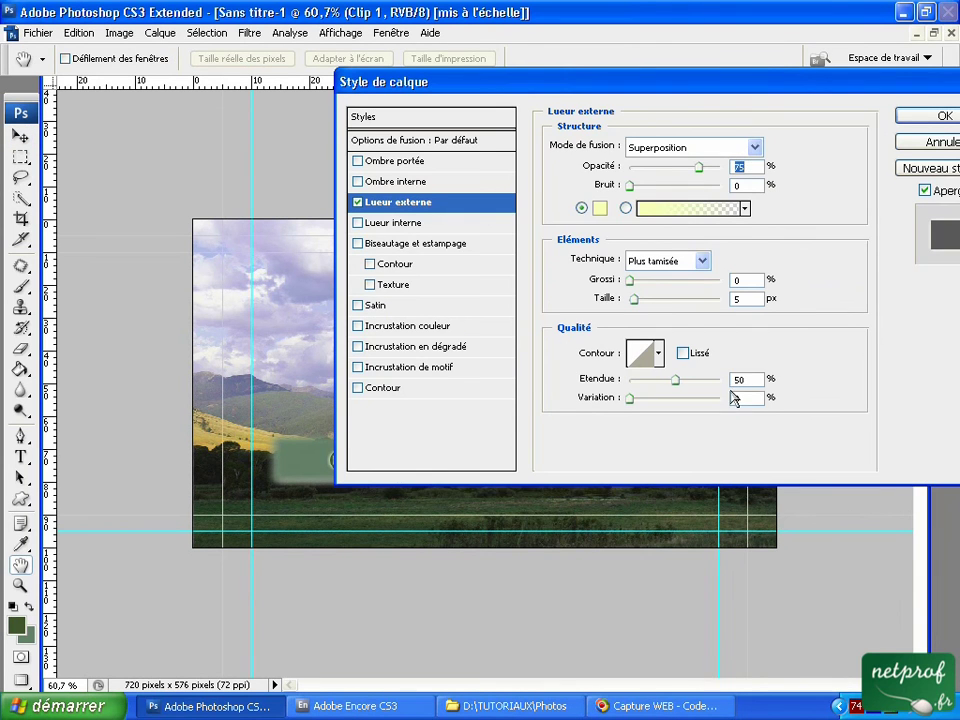
left_click(683, 207)
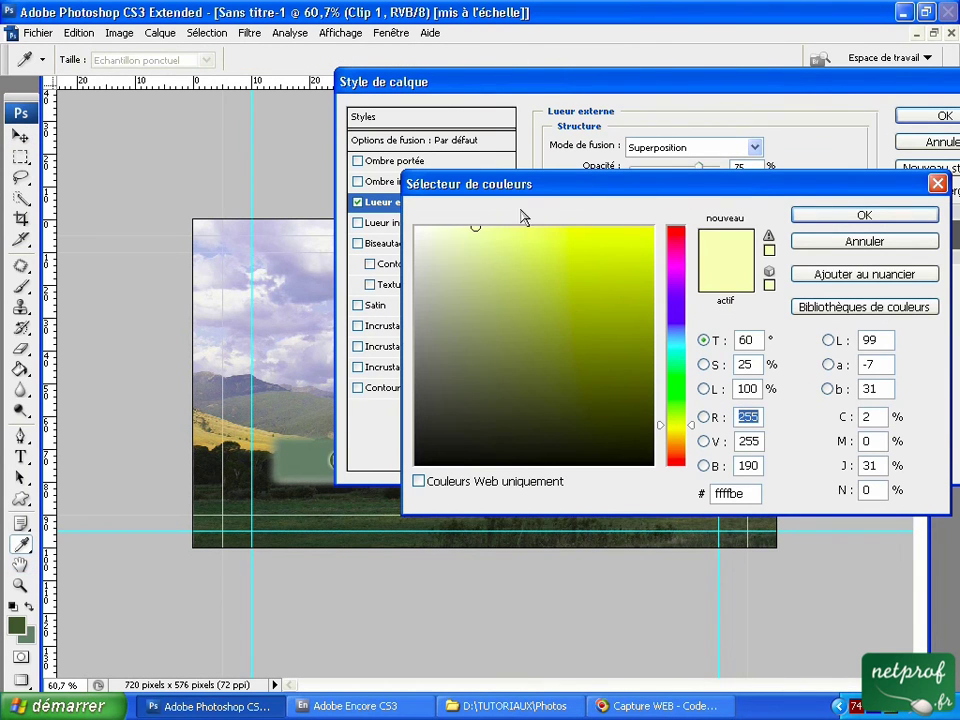
left_click(418, 232)
key("Return")
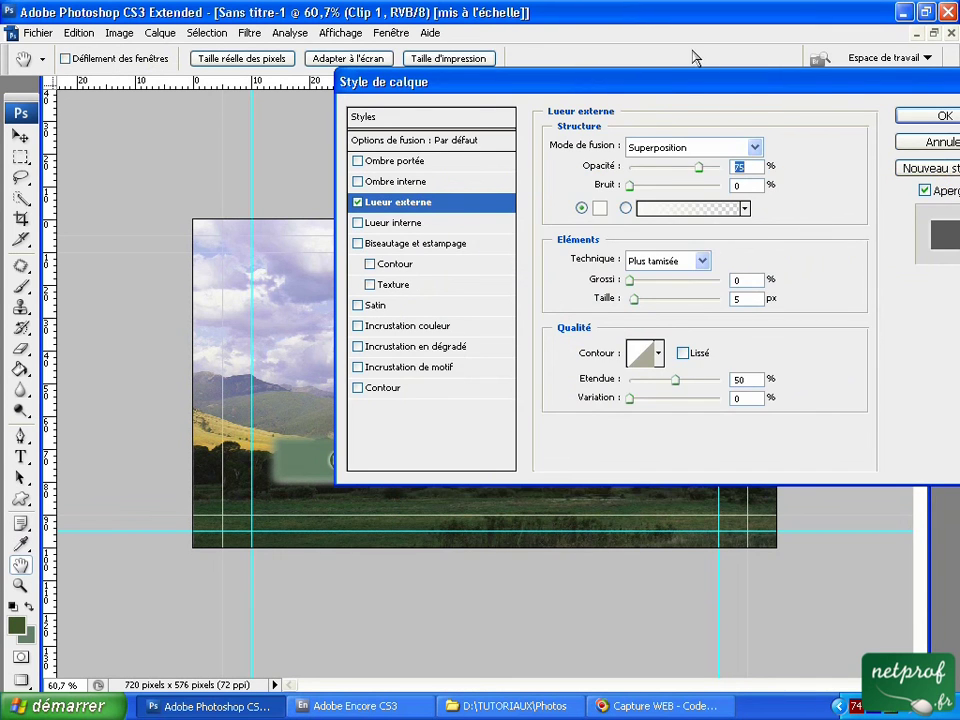
left_click_drag(473, 82, 518, 58)
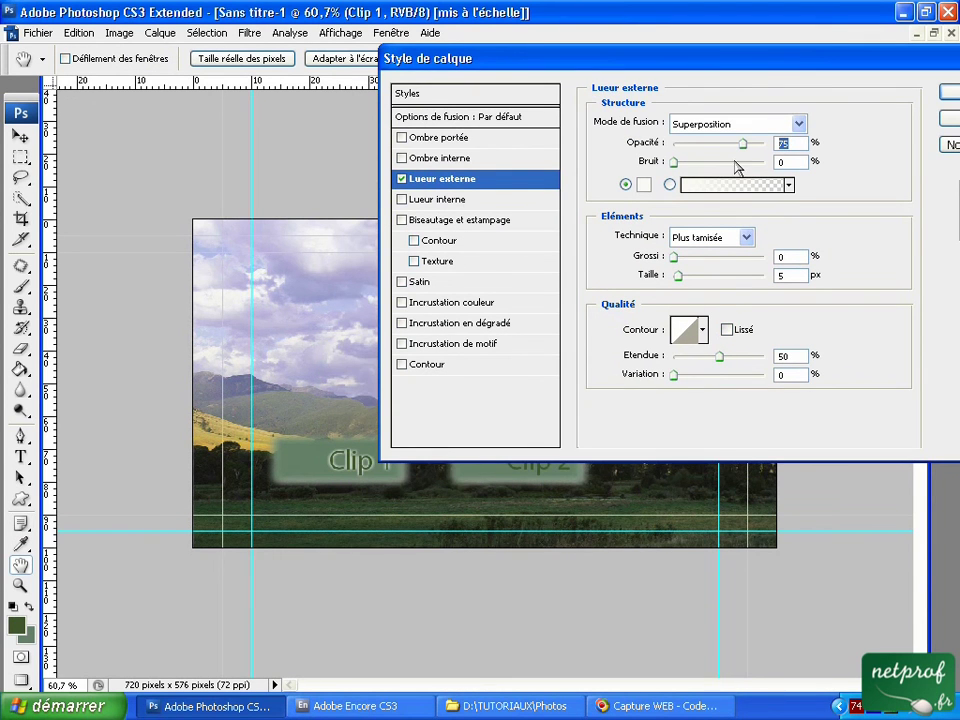
left_click_drag(744, 146, 683, 162)
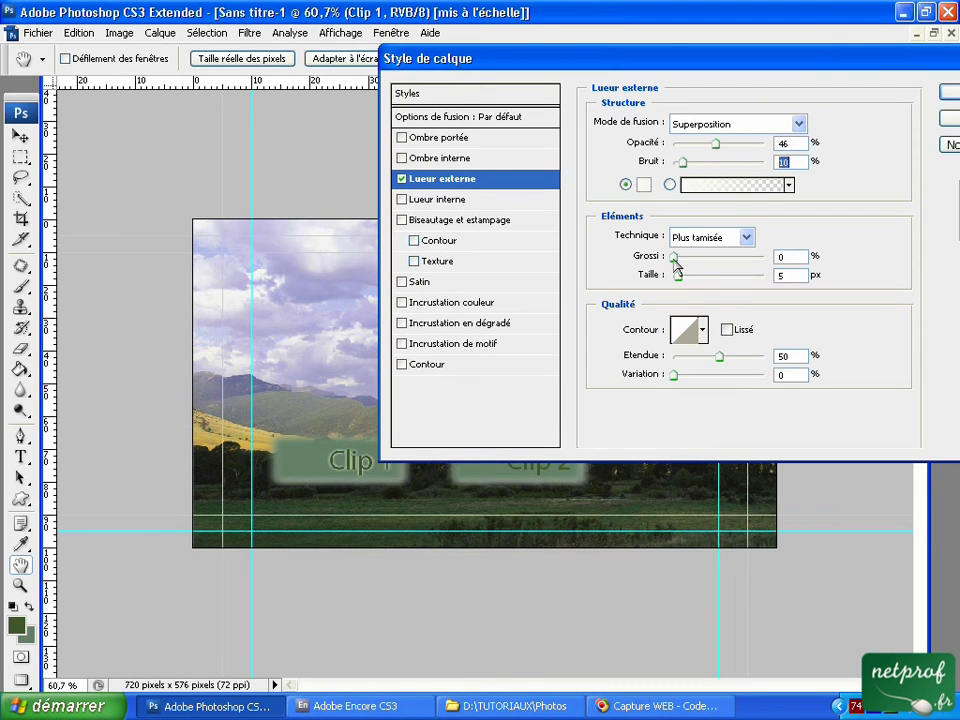
left_click_drag(674, 257, 691, 264)
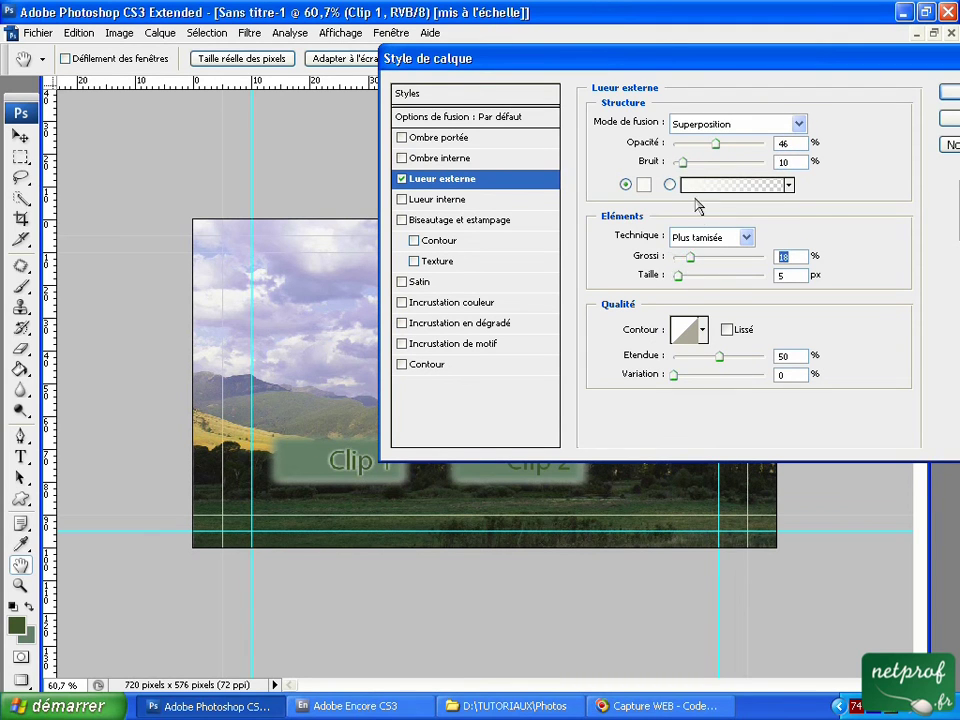
mouse_move(682, 162)
left_mouse_down()
mouse_move(673, 165)
mouse_move(679, 160)
left_mouse_up()
mouse_move(677, 276)
left_mouse_down()
mouse_move(706, 260)
mouse_move(691, 259)
left_mouse_up()
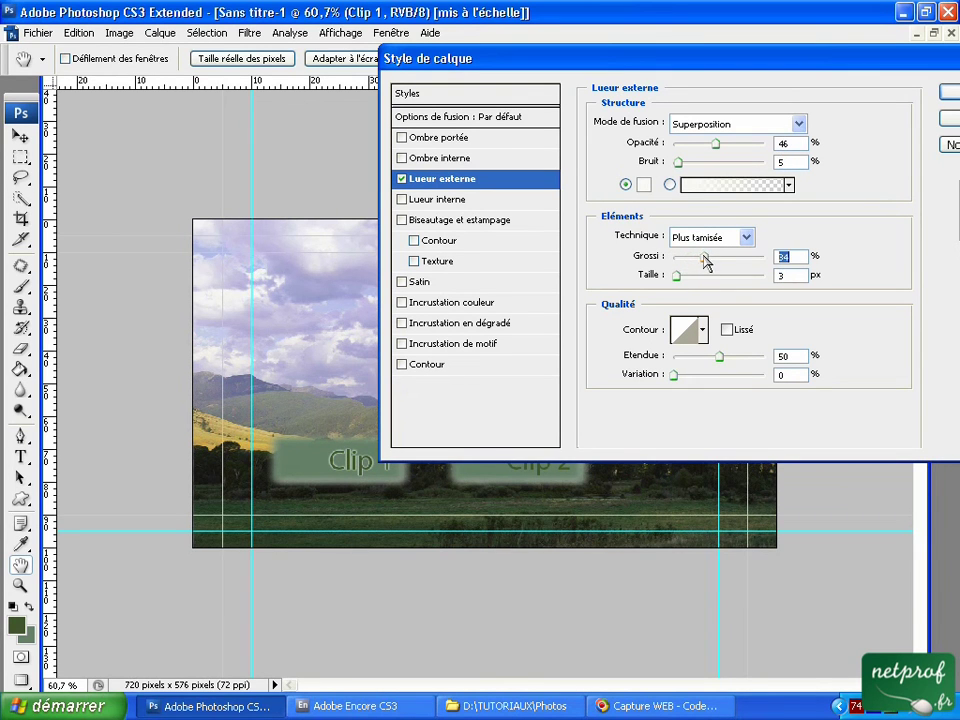
left_click(948, 92)
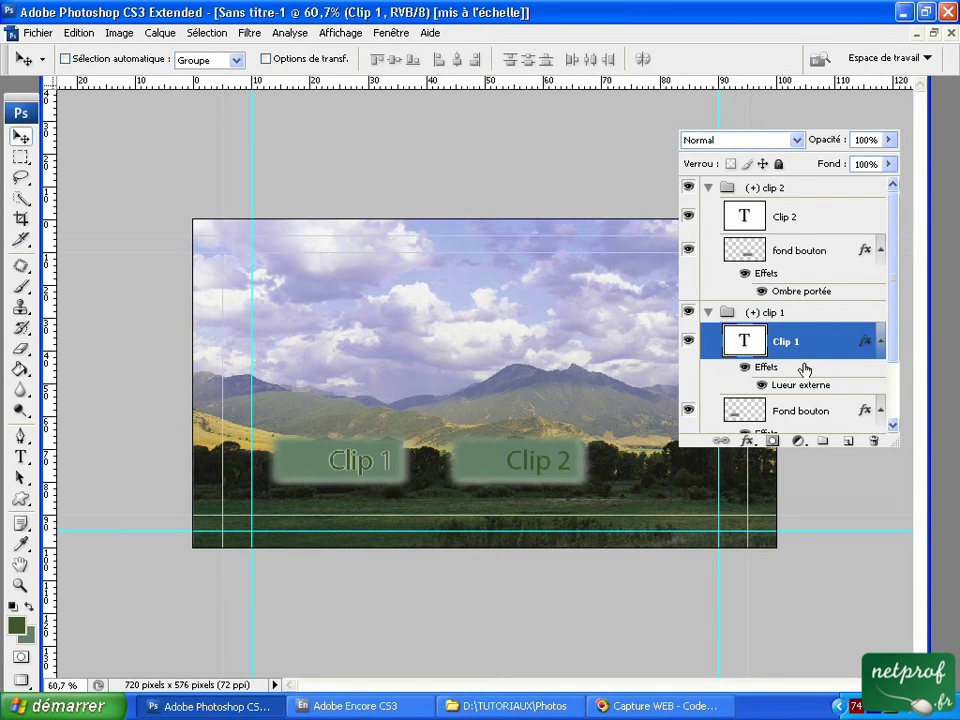
Copy the Clip 1 layer style and paste it onto the Clip 2 text layer
right_click(802, 341)
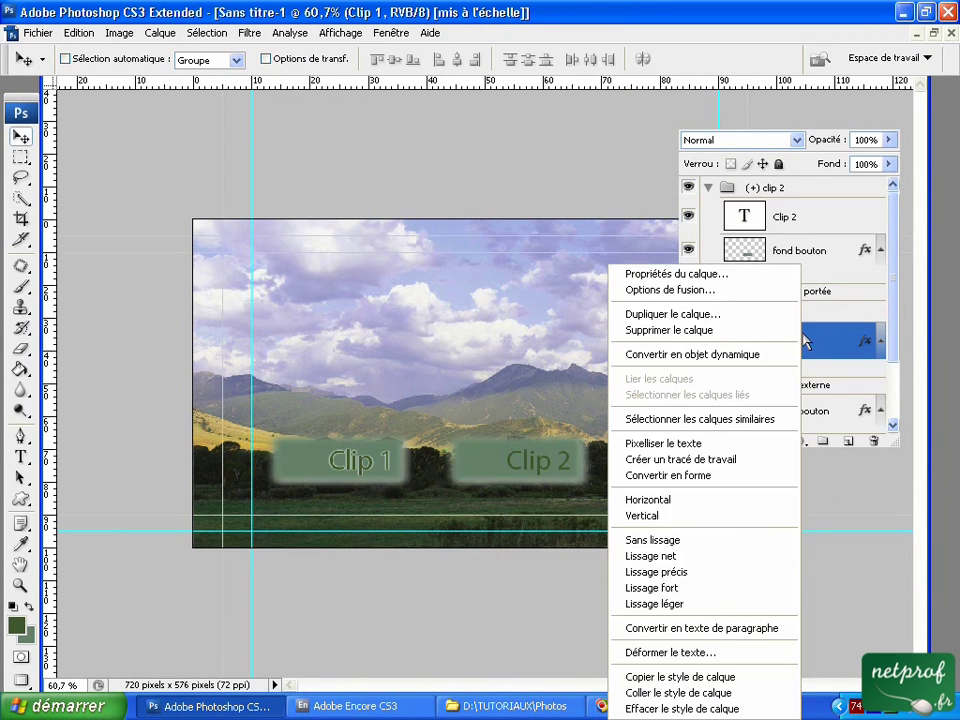
left_click(711, 677)
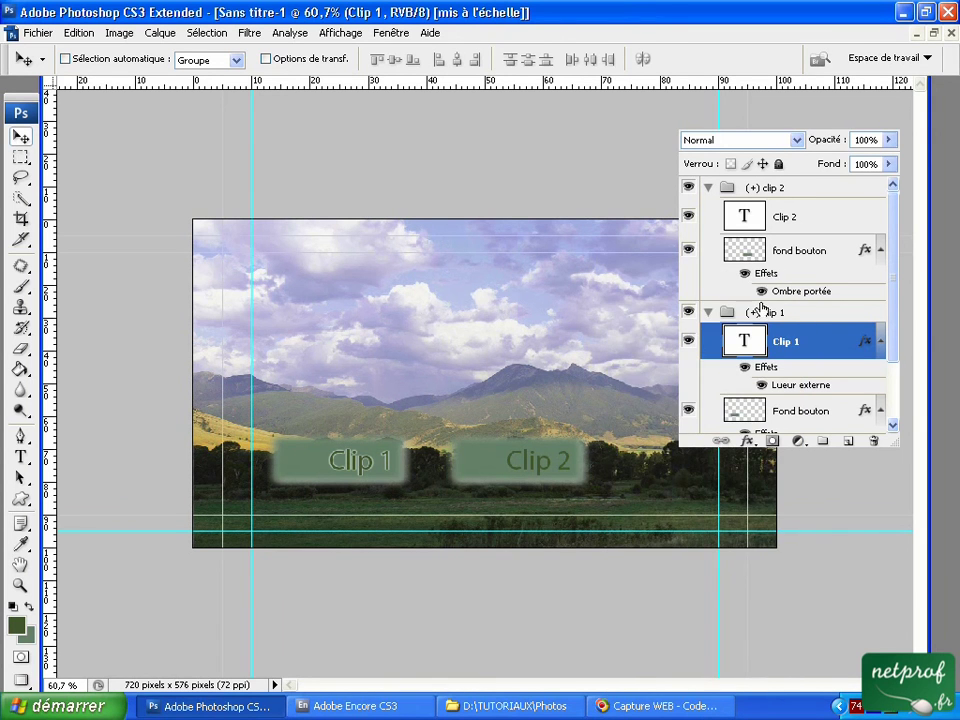
right_click(785, 215)
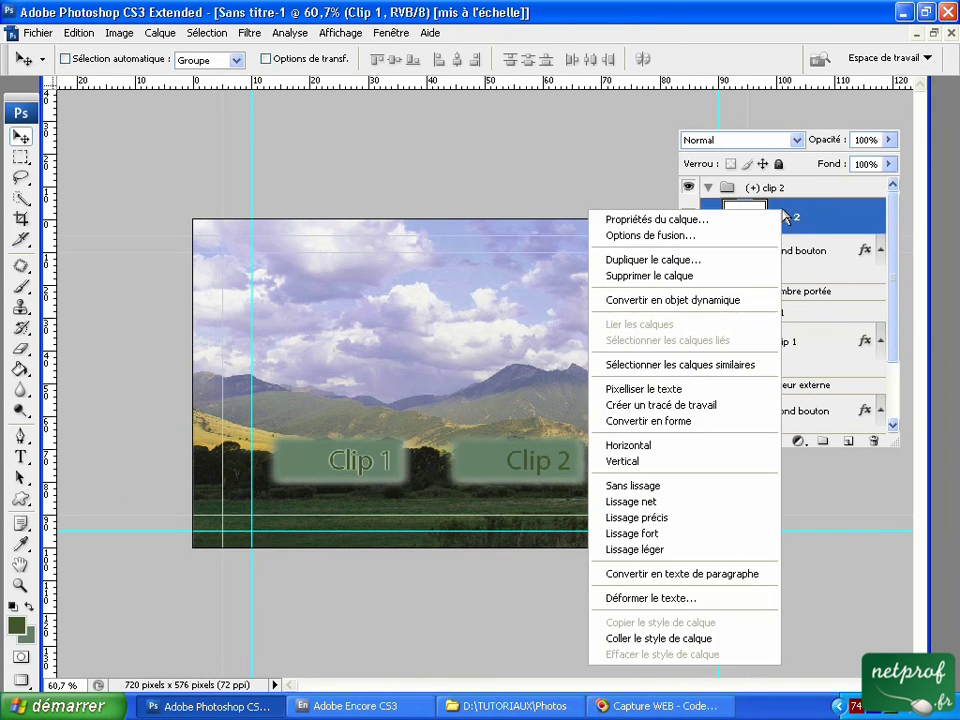
left_click(707, 639)
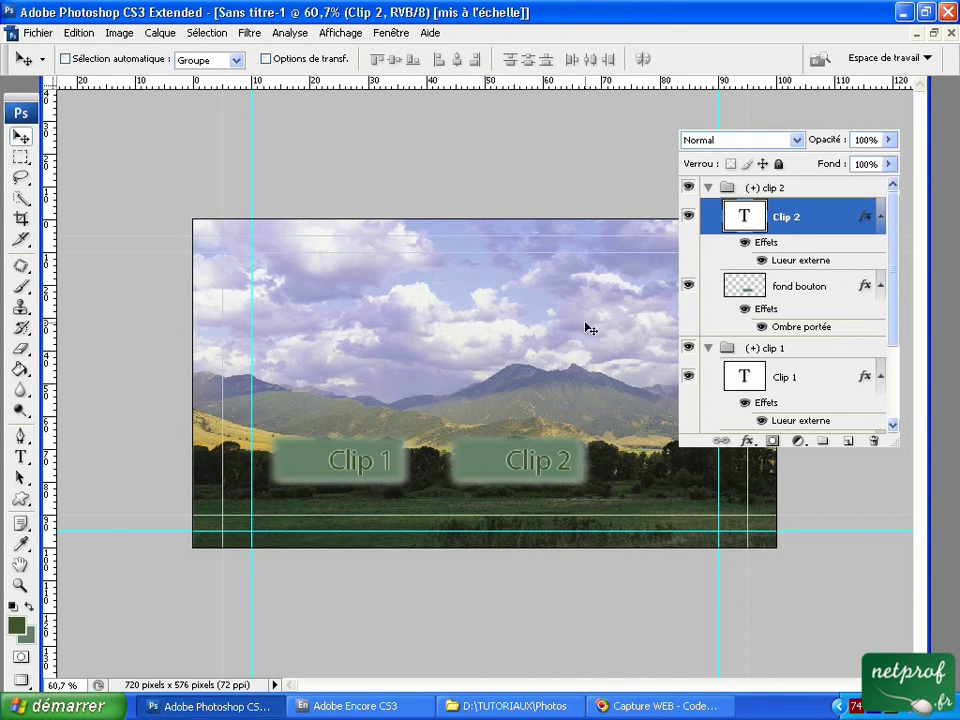
Add an empty layer named '(=1) Visuel' above Clip 1 in the clip 1 group and select it
left_click(790, 377)
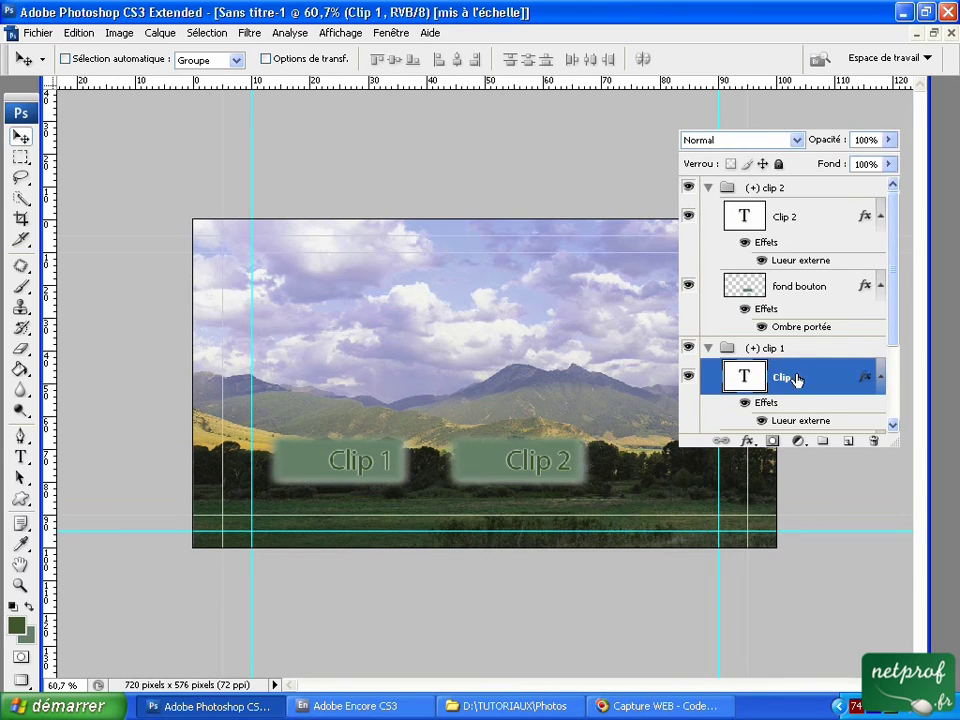
left_click(708, 187)
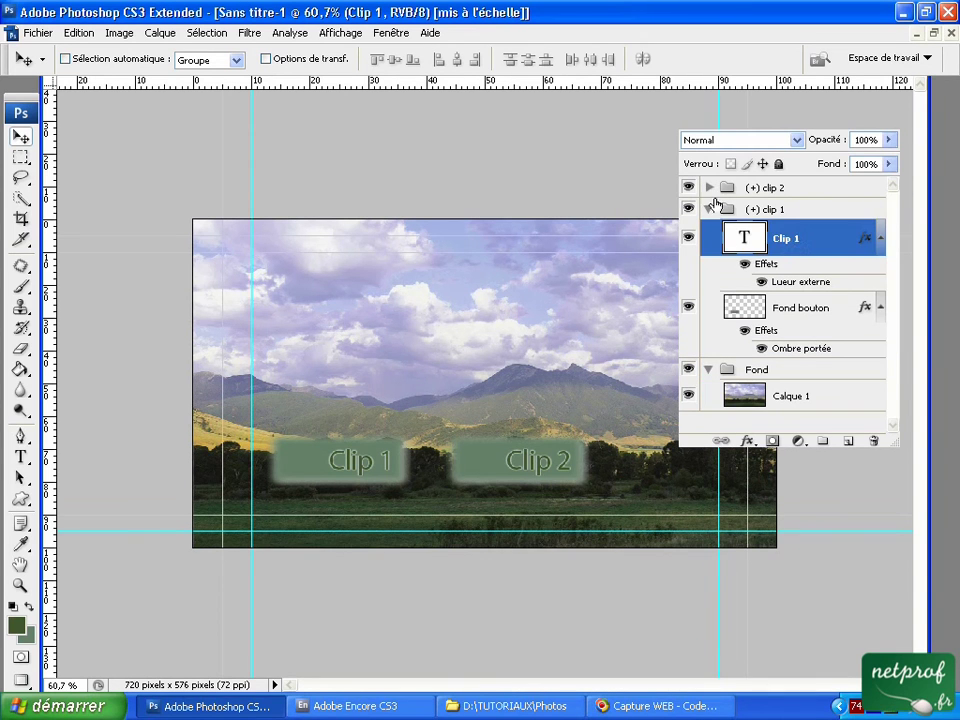
left_click(848, 441)
double_click(783, 238)
type("V")
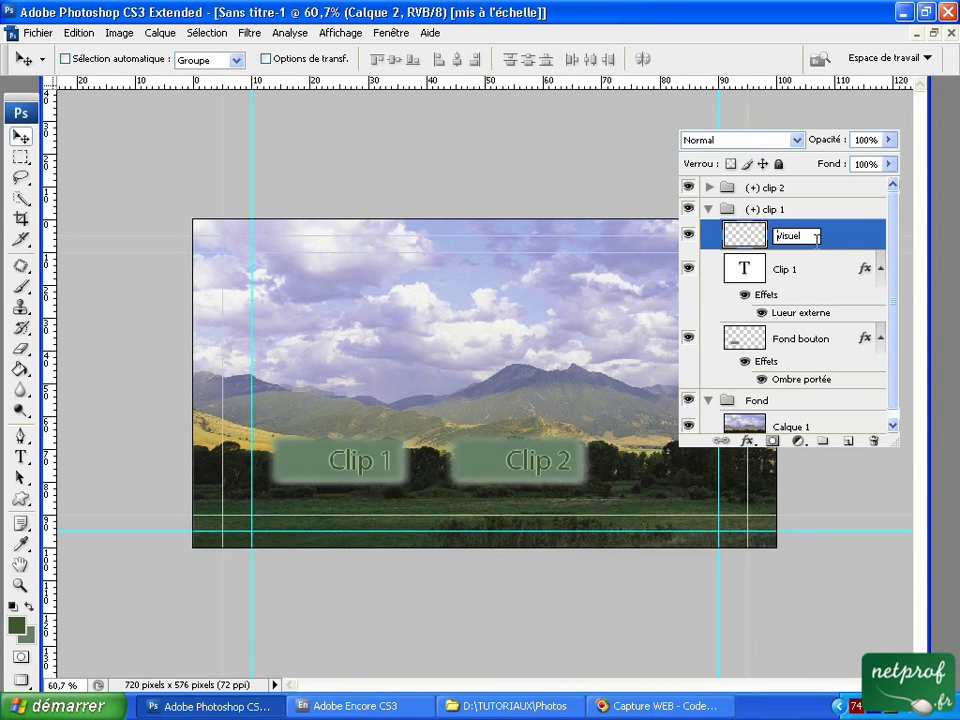
type("(")
type("+")
type(")")
type(")")
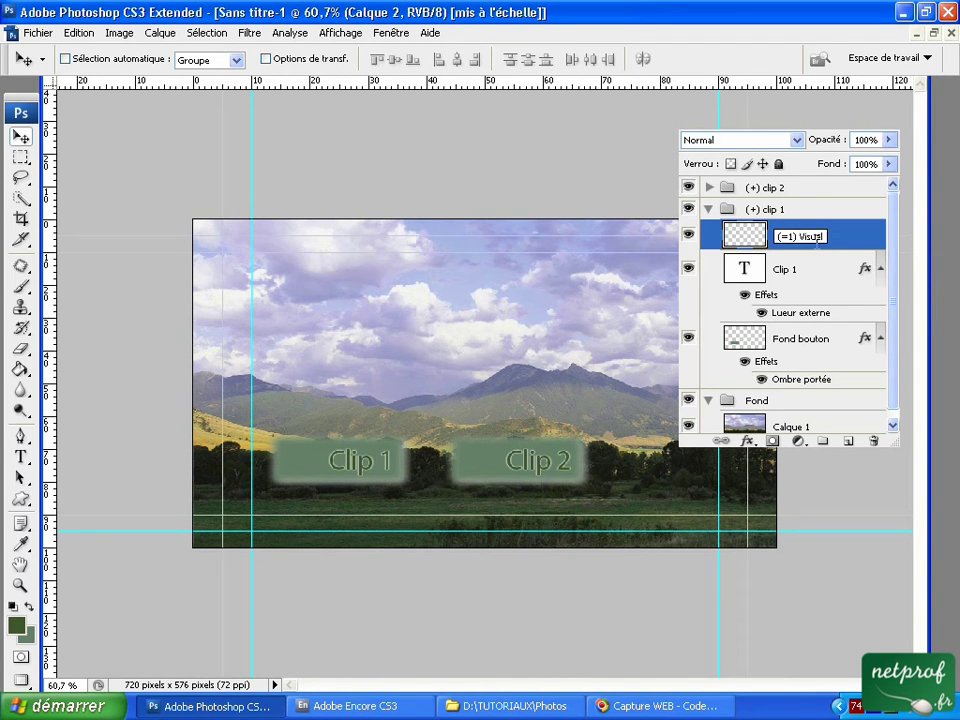
left_click(818, 268)
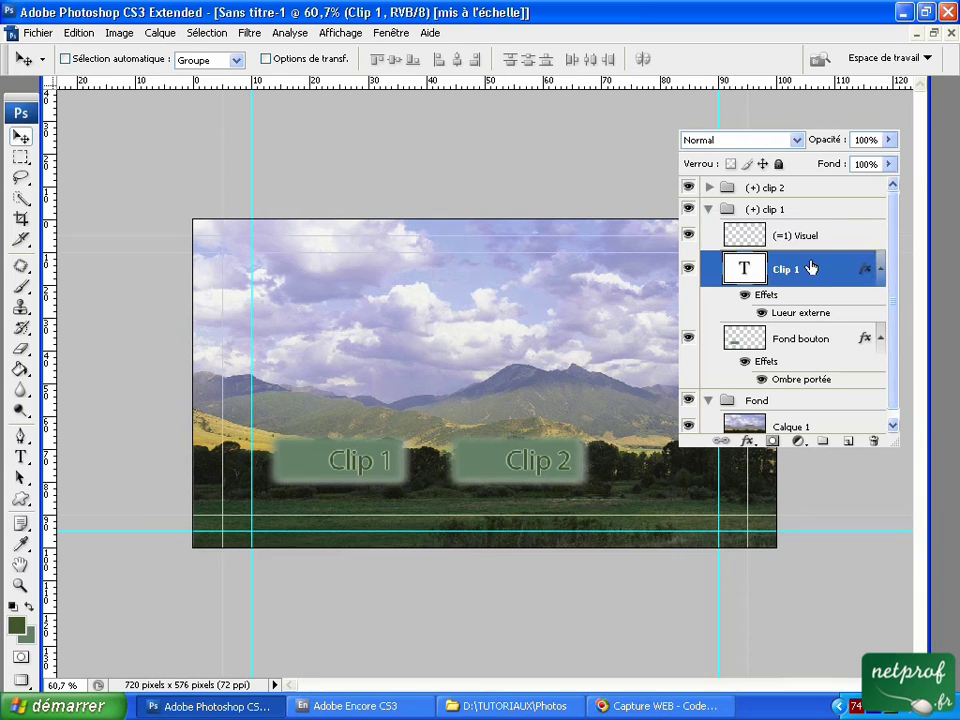
left_click(755, 237)
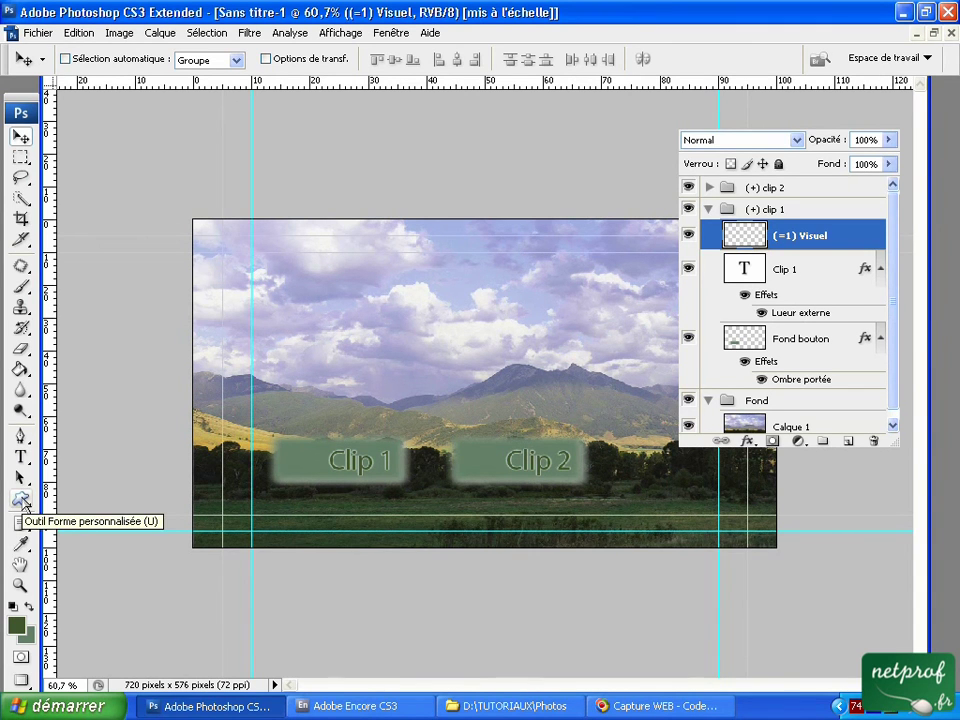
Draw a Coche custom-shape checkmark at the left end of the Clip 1 button
left_click(22, 498)
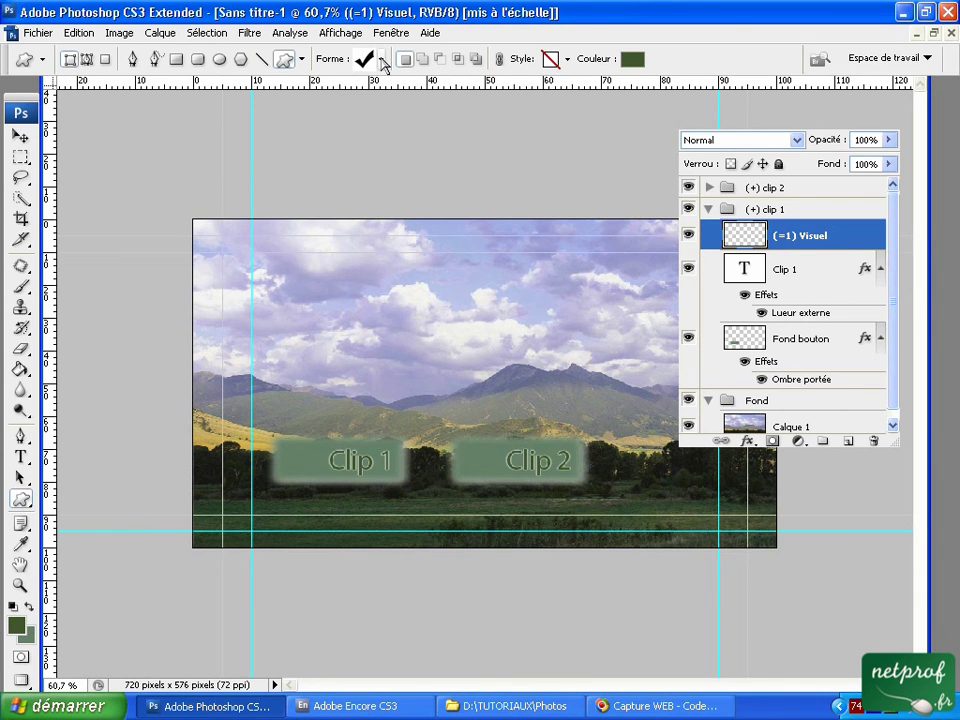
left_click(381, 60)
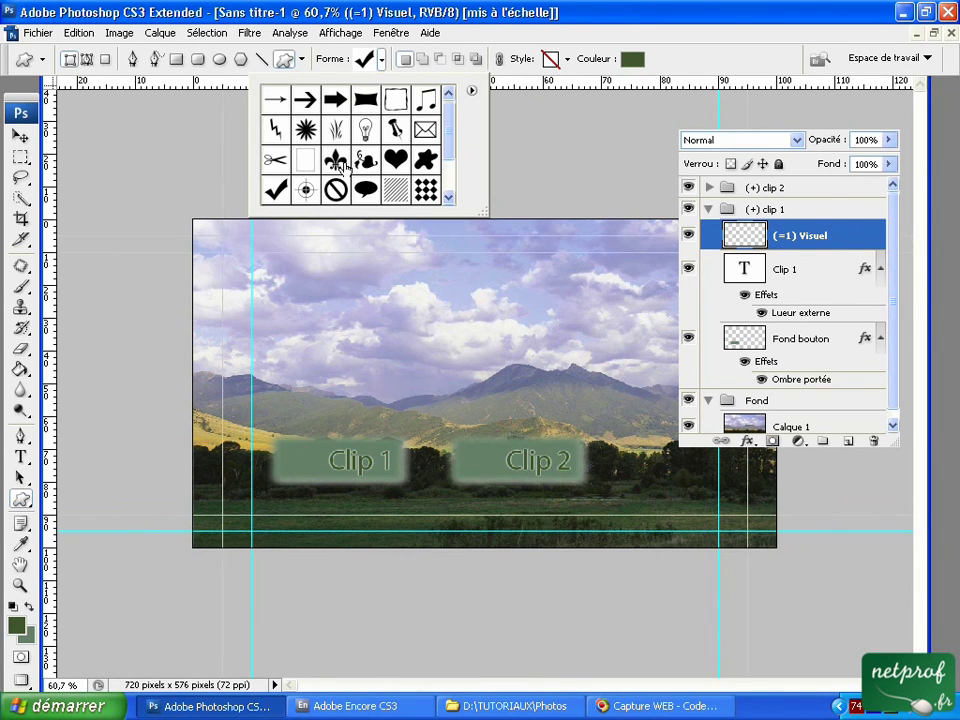
left_click(277, 190)
left_click_drag(287, 452, 303, 467)
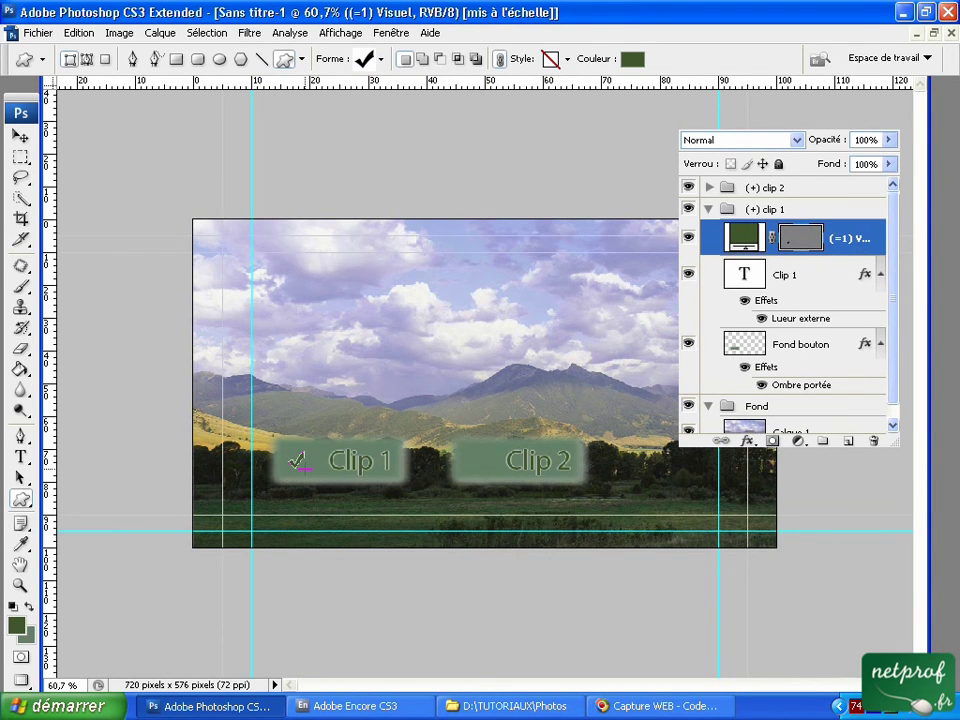
Duplicate the checkmark layer as '(=1) Visuel copie'
left_click(801, 237)
left_click(744, 237)
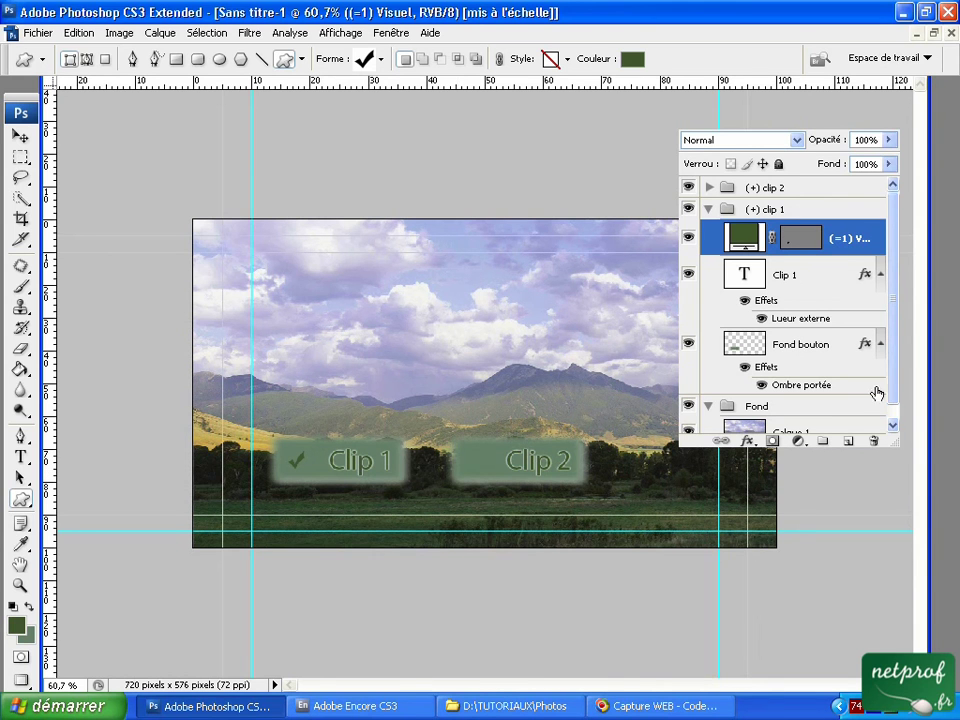
left_click_drag(823, 245, 849, 444)
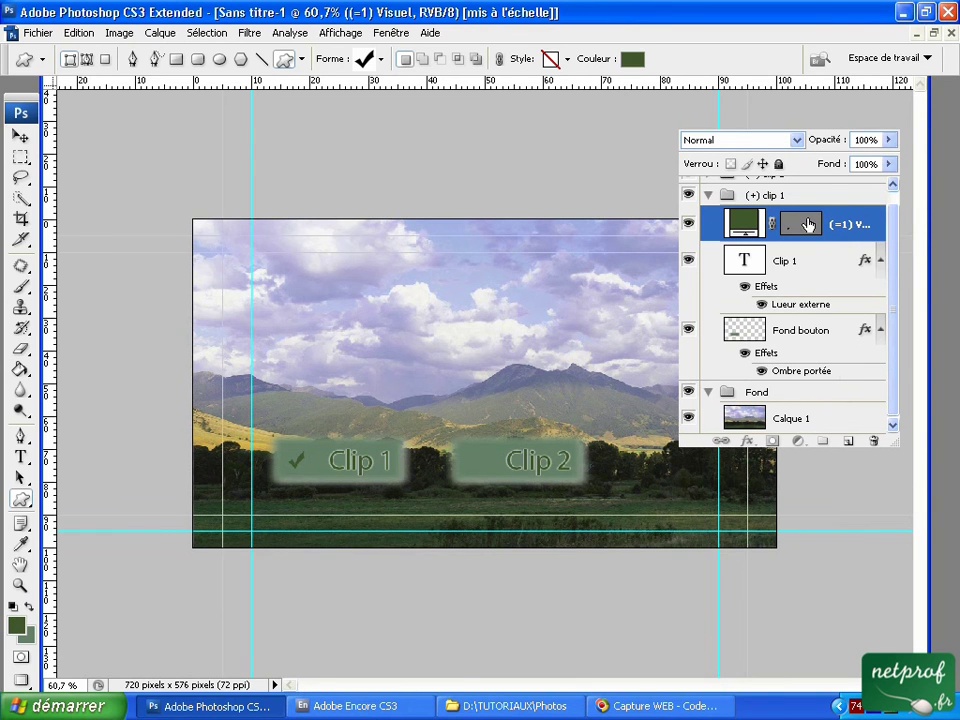
left_click_drag(808, 224, 849, 441)
left_click_drag(749, 221, 846, 442)
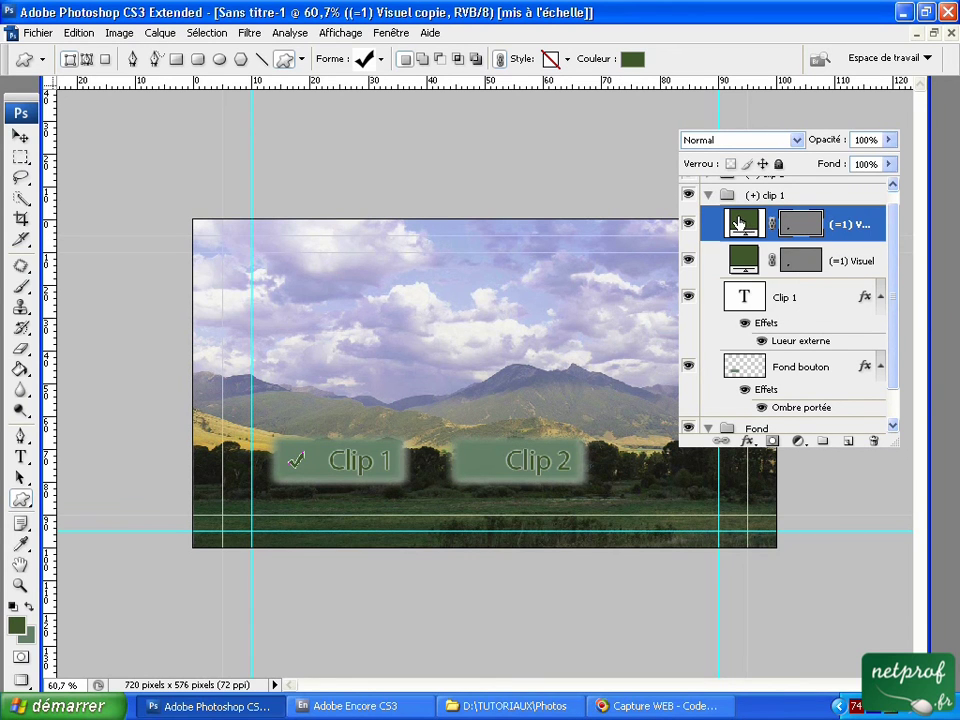
Rename the copy to '(=1) Visuel' and place it at the top of the clip 2 group
double_click(862, 226)
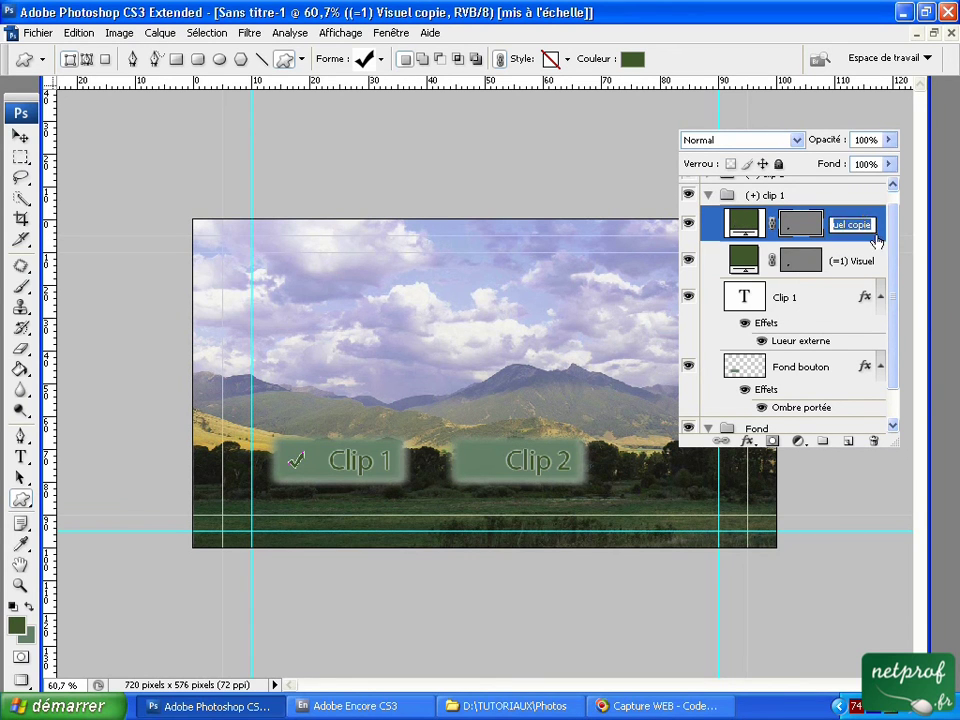
left_click(872, 226)
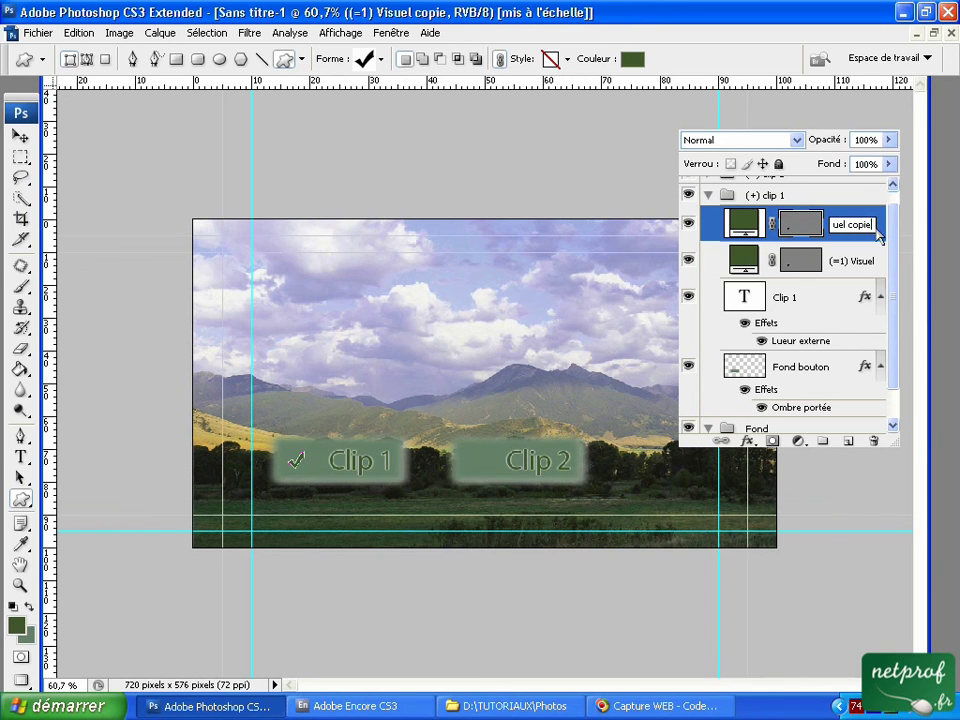
key("BackSpace")
key("BackSpace")
key("Return")
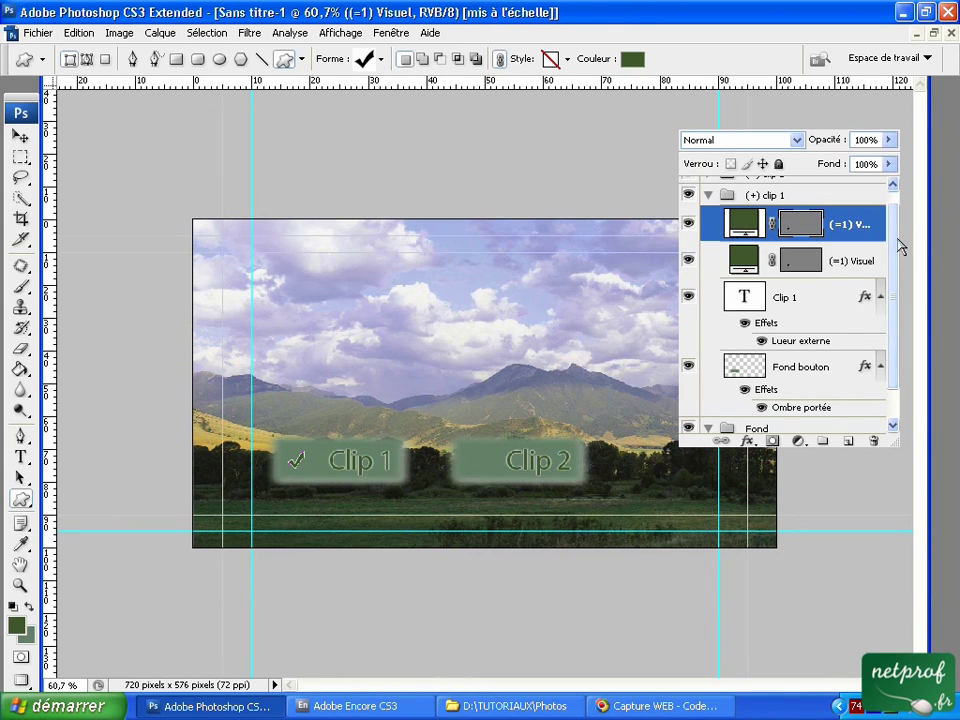
scroll(688, 176, "up", 1)
left_click_drag(740, 237, 741, 187)
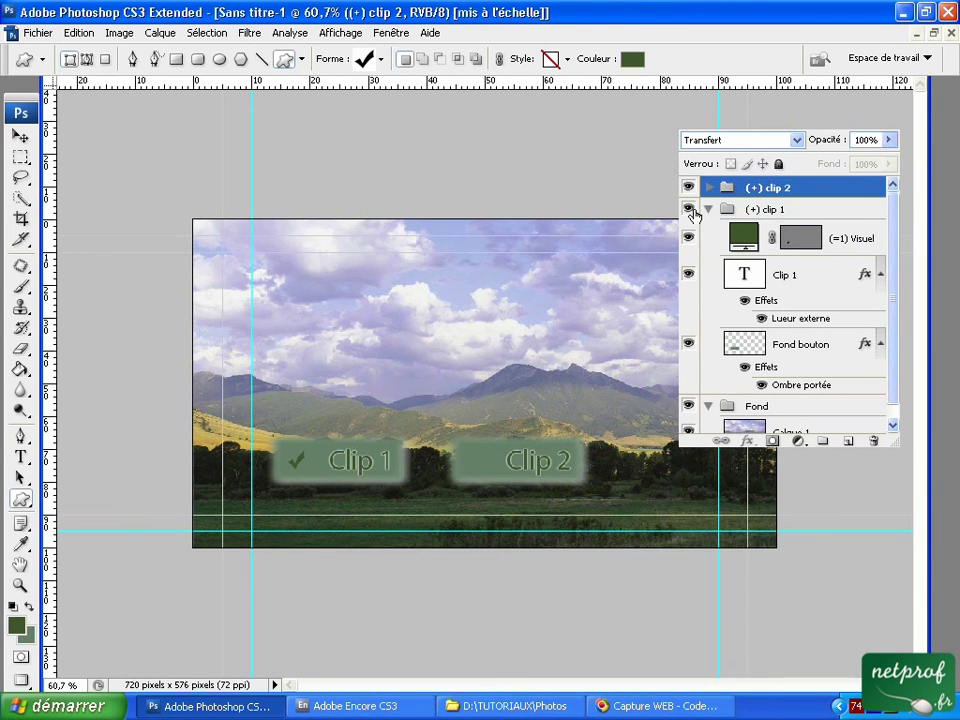
left_click(709, 188)
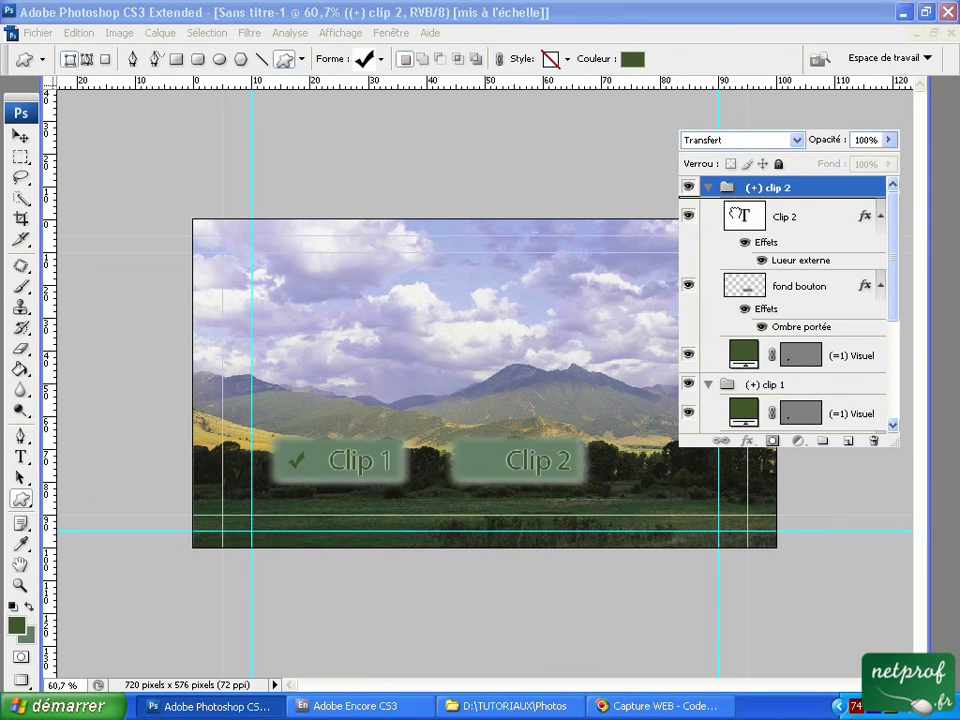
left_click_drag(735, 195, 735, 197)
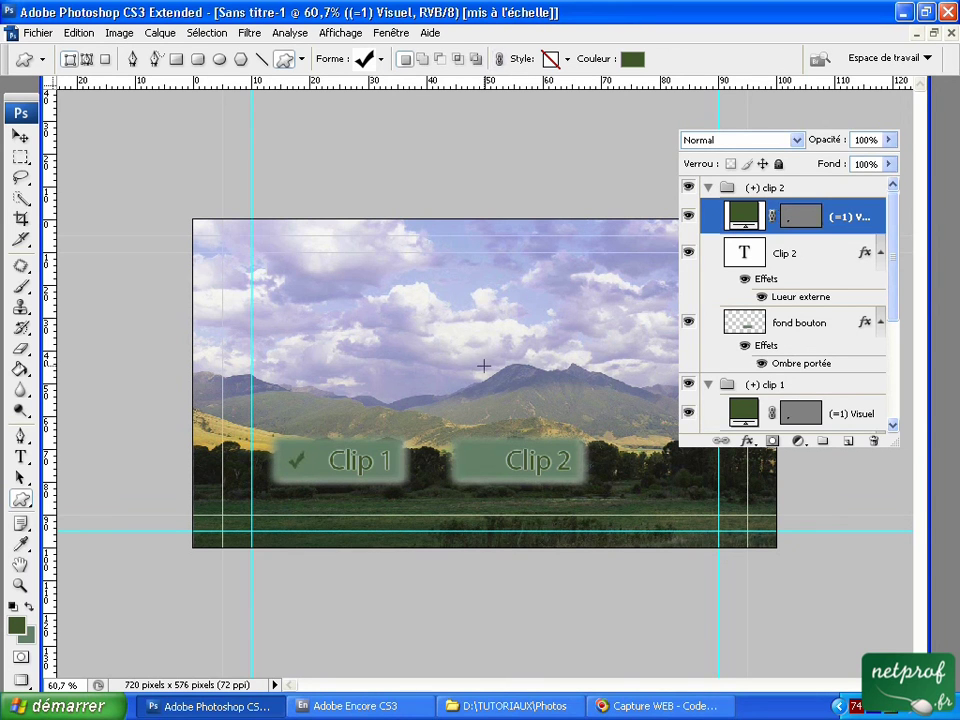
Move the copied checkmark onto the Clip 2 button and hide it
left_click(19, 133)
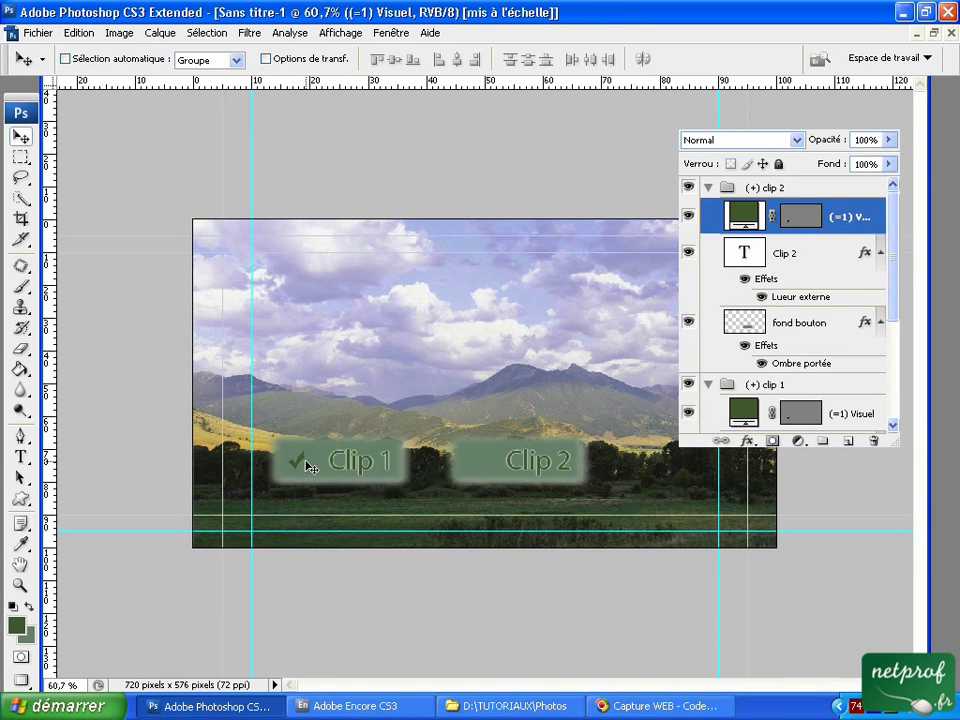
left_click_drag(387, 470, 478, 472)
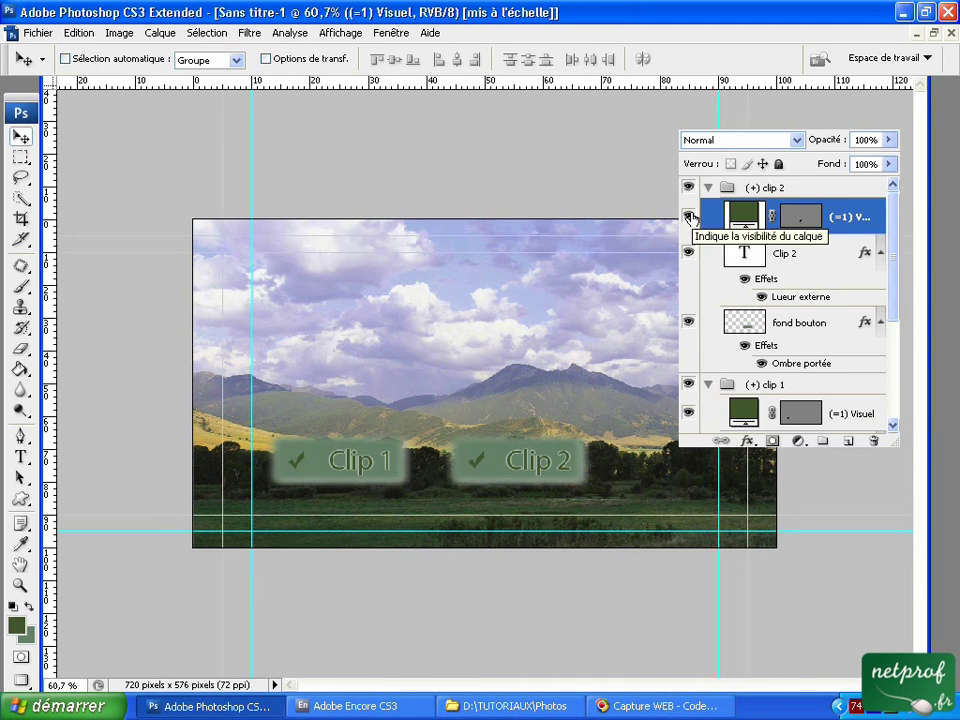
left_click(689, 216)
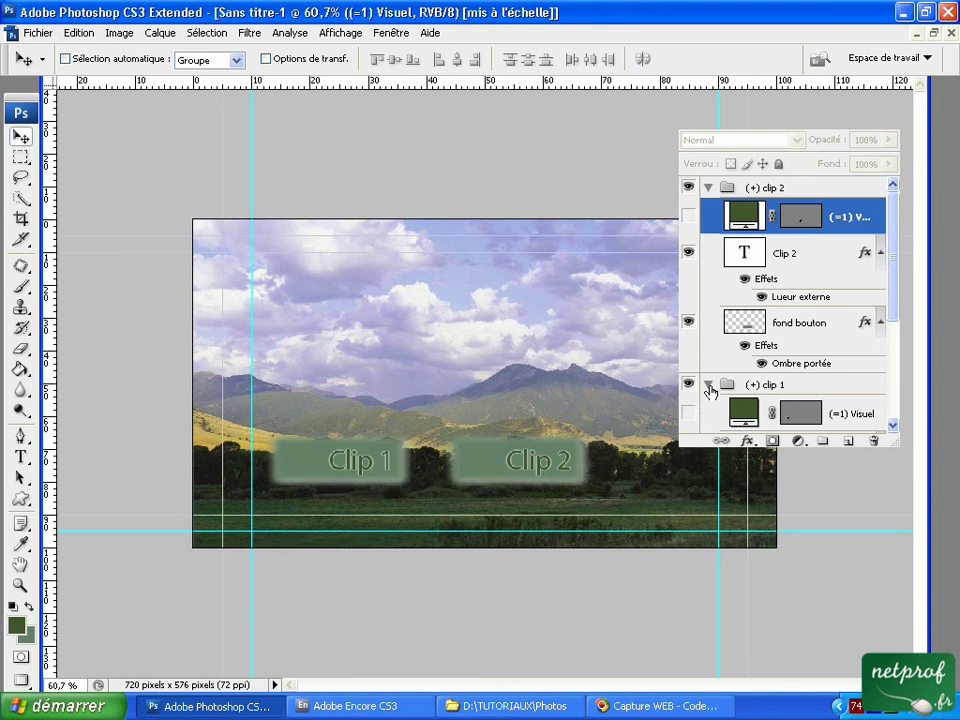
Add a new empty layer above Calque 1 in Fond and make the lighter green the foreground
left_click(708, 386)
left_click(708, 187)
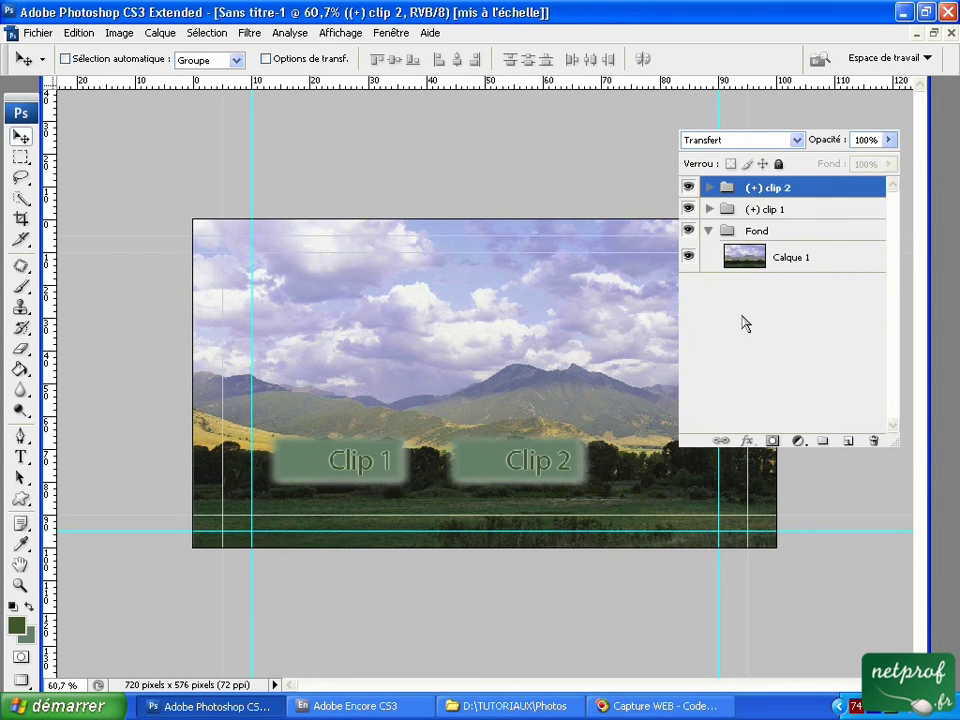
left_click(708, 231)
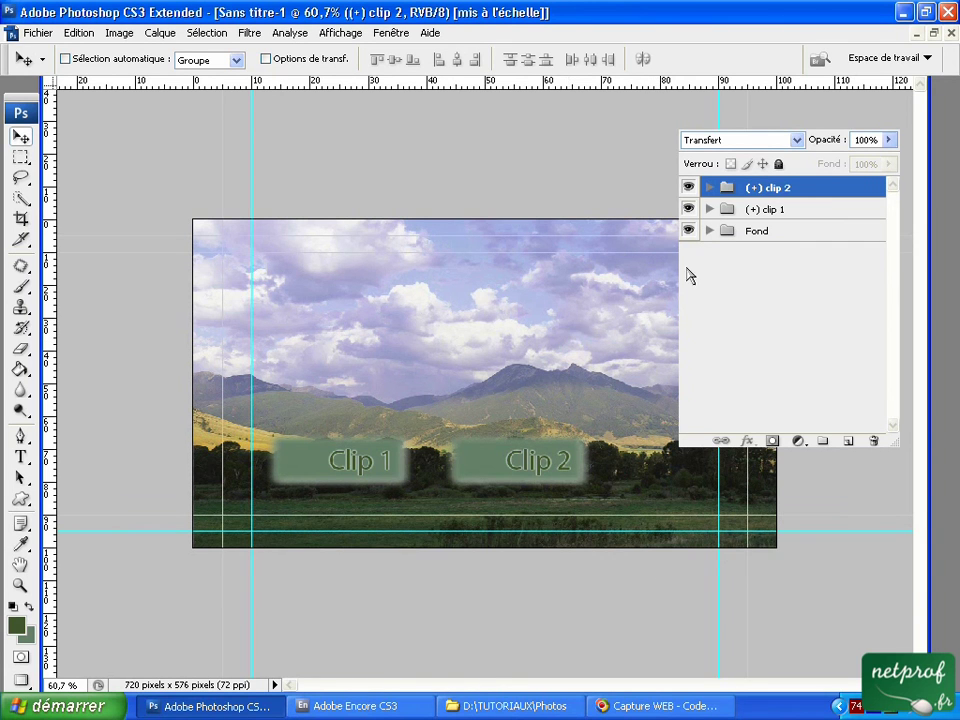
left_click(708, 231)
left_click(800, 257)
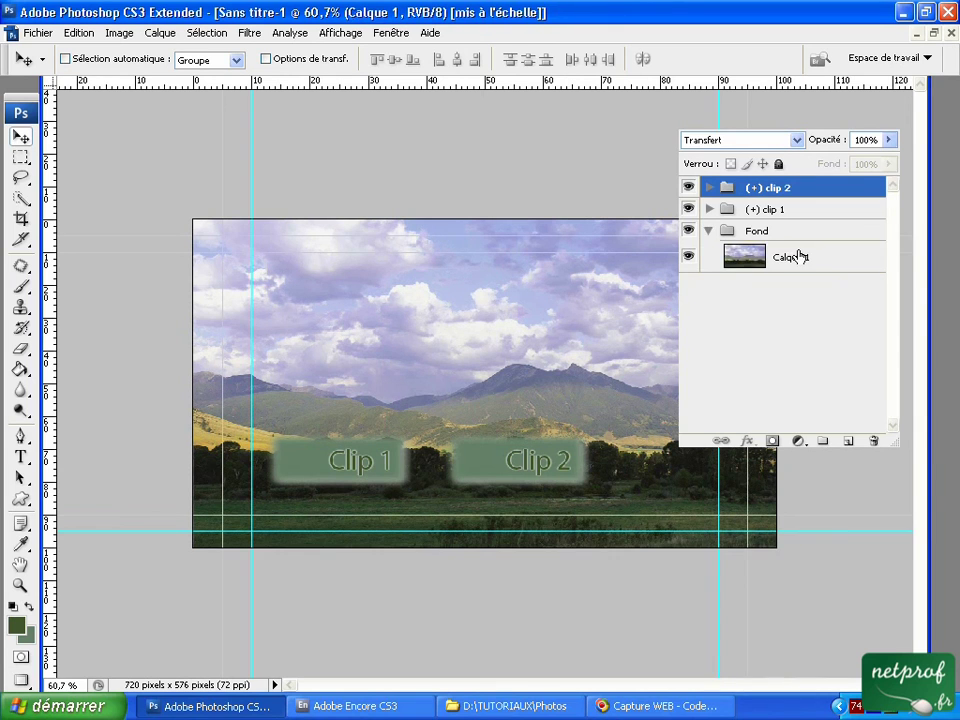
left_click(847, 440)
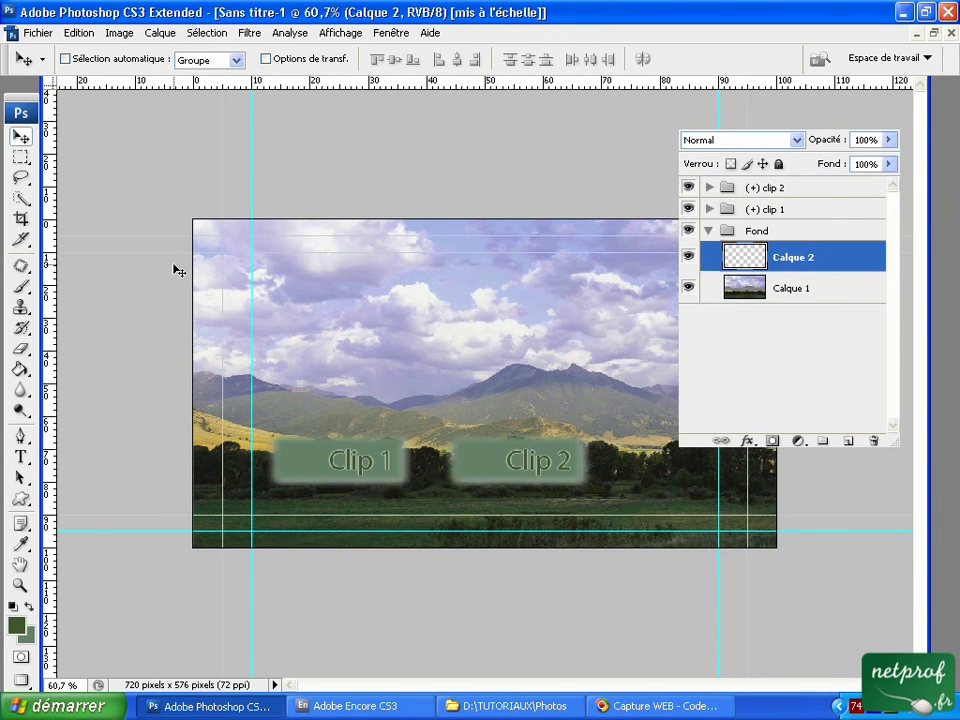
left_click(29, 606)
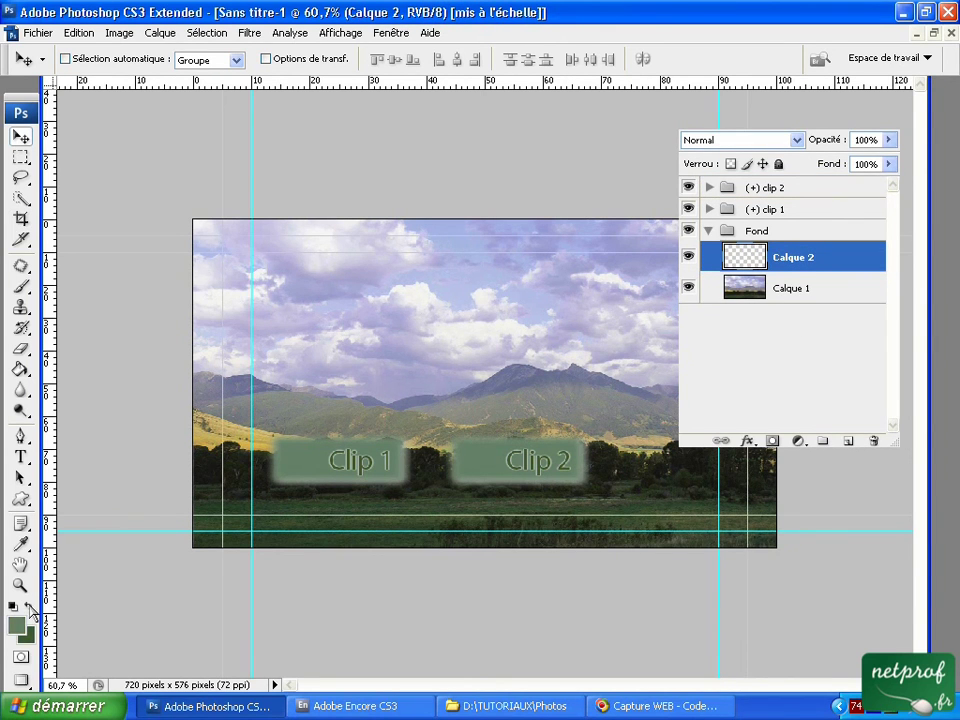
Select a strip across the upper sky with 0 px feather and fill it with green
left_click(20, 157)
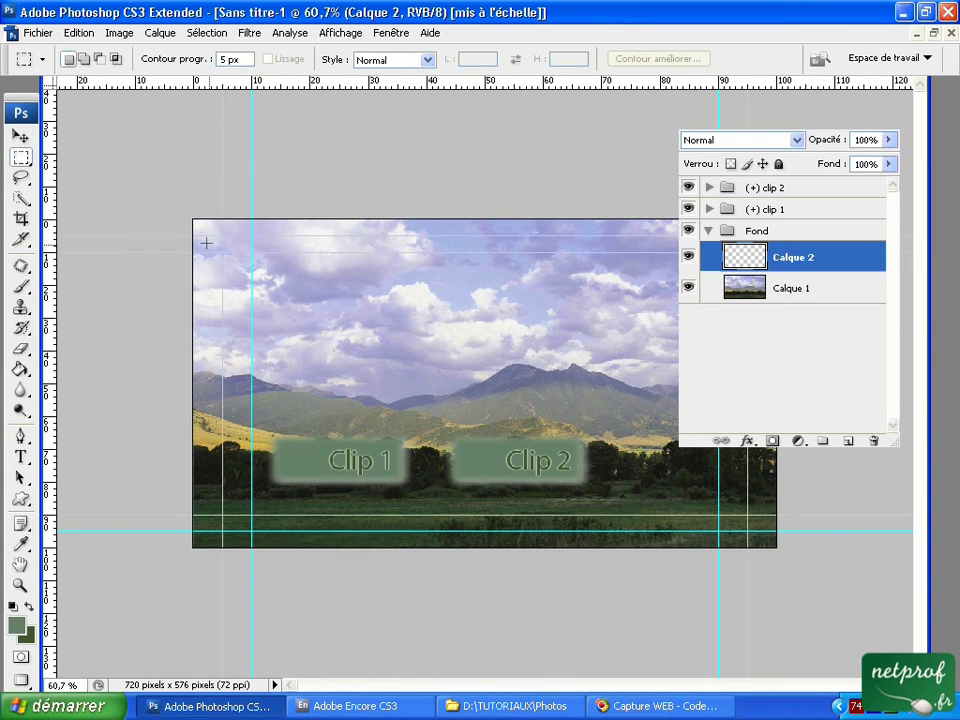
left_click_drag(191, 269, 857, 332)
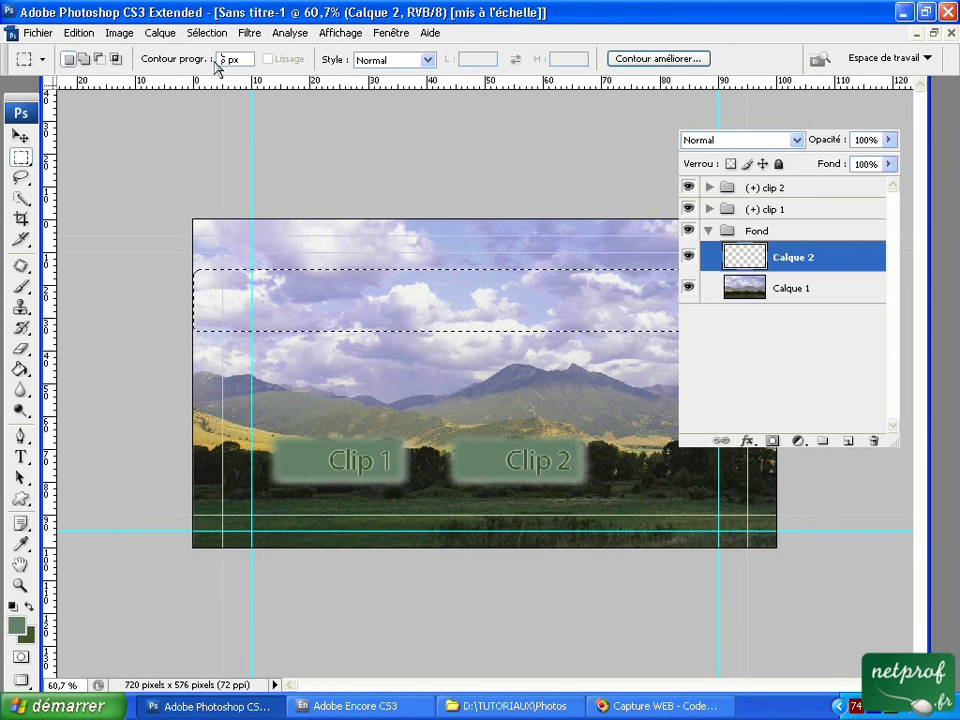
key("Delete")
type("0")
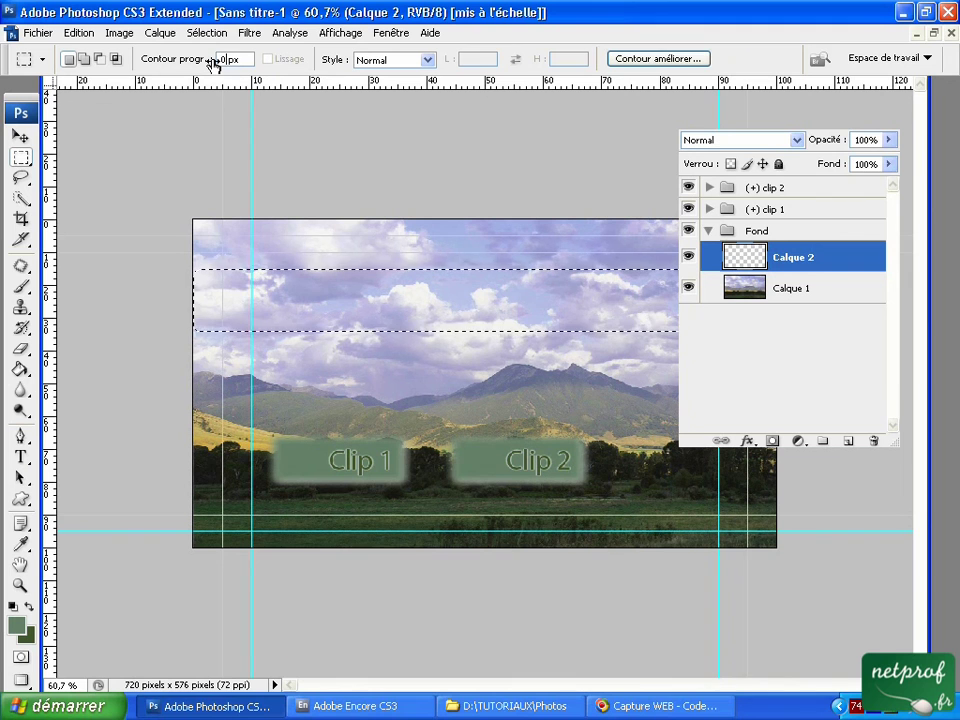
key("ctrl+d")
left_click_drag(184, 272, 831, 333)
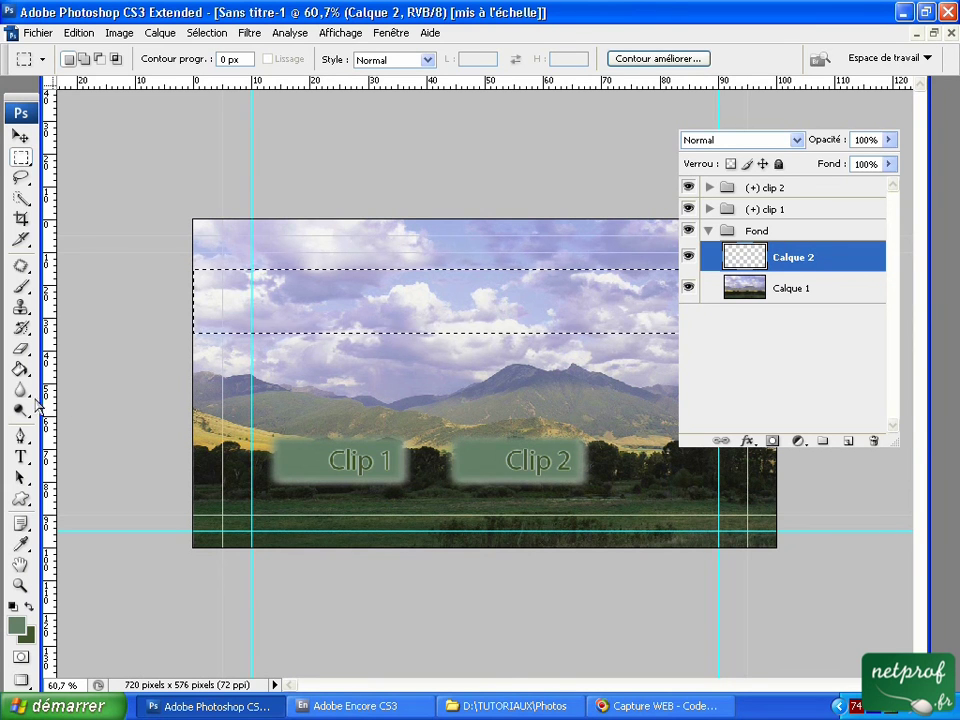
left_click(20, 369)
left_click(324, 306)
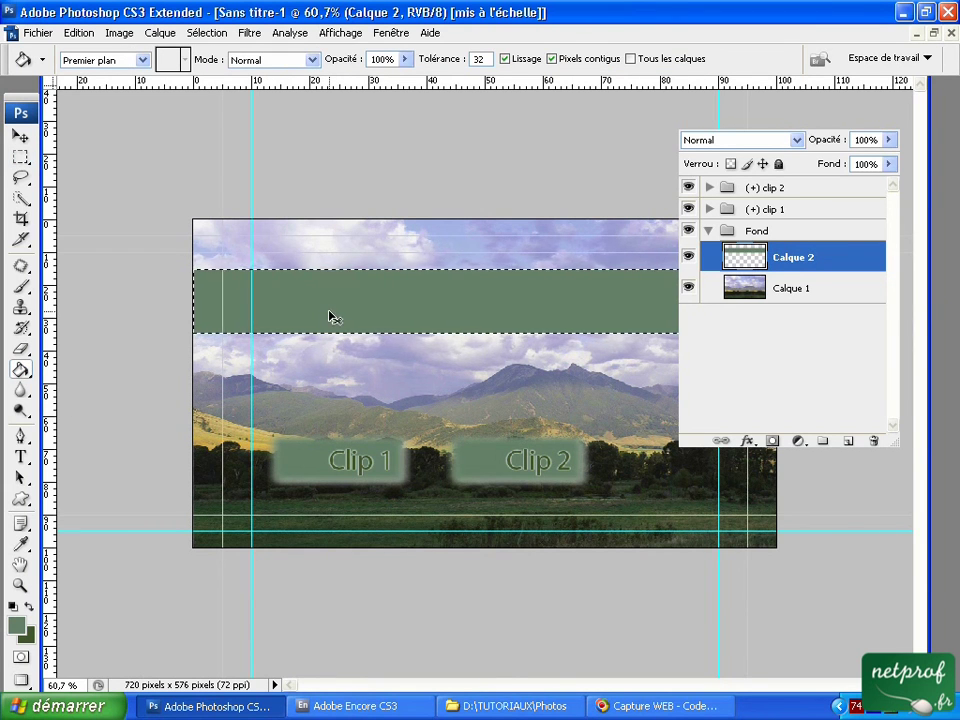
Deselect the band and try Luminosité, Couleur, Incrustation and other blend modes on it
key("ctrl+d")
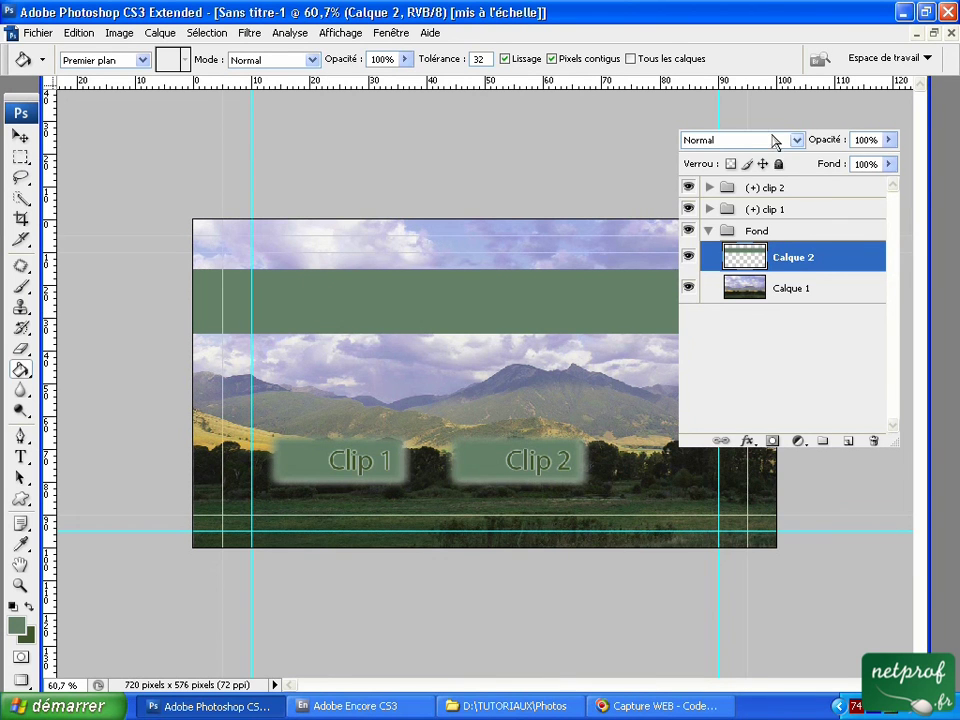
left_click(773, 141)
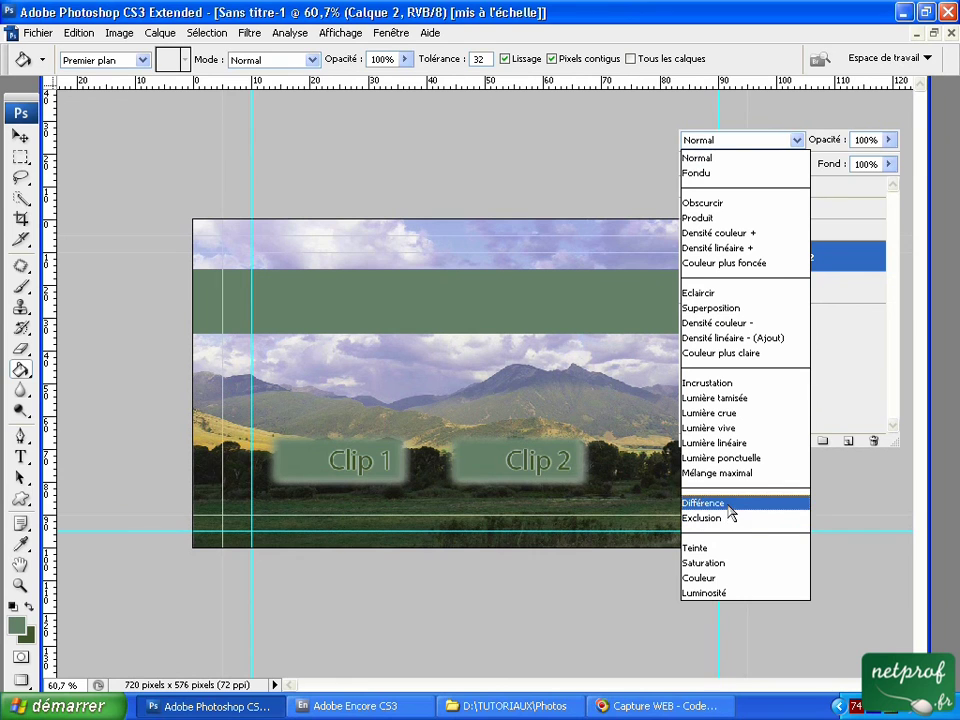
left_click(718, 594)
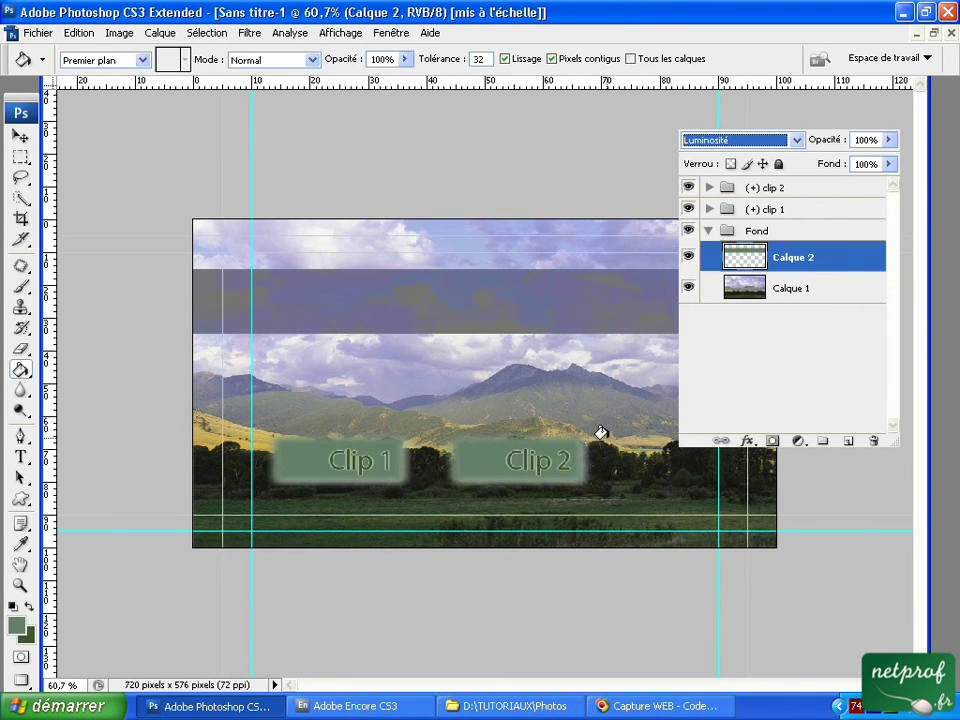
left_click(740, 141)
key("Up")
key("Up")
key("Up")
key("Up")
key("Up")
key("Up")
key("Up")
key("Up")
key("Up")
key("Up")
key("Up")
key("Up")
key("Up")
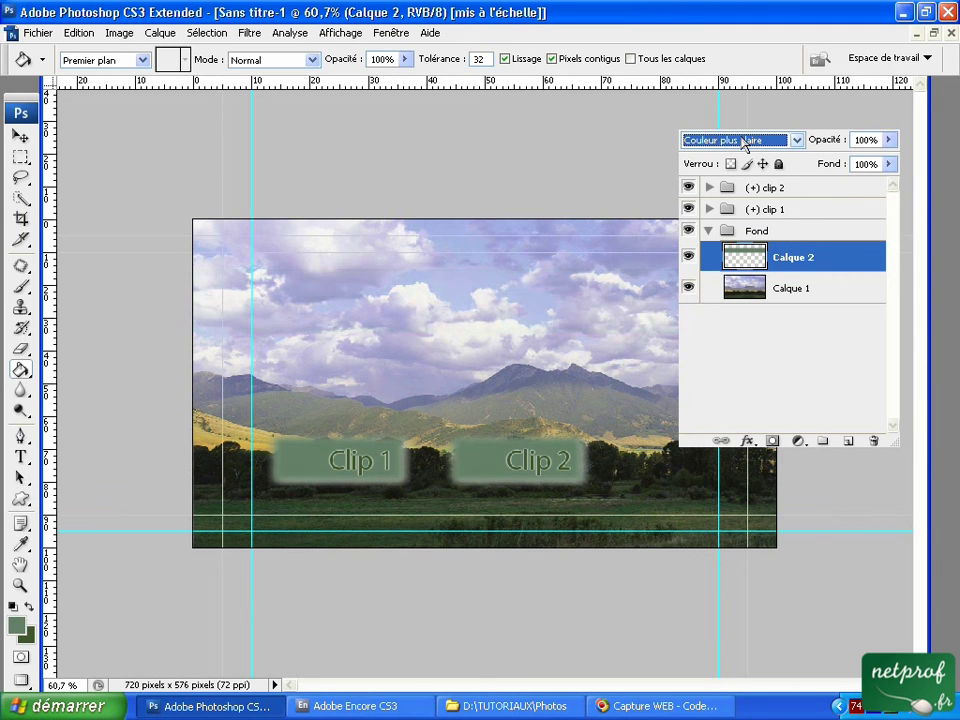
key("Up")
key("Up")
key("Up")
key("Up")
key("Up")
key("Up")
key("Up")
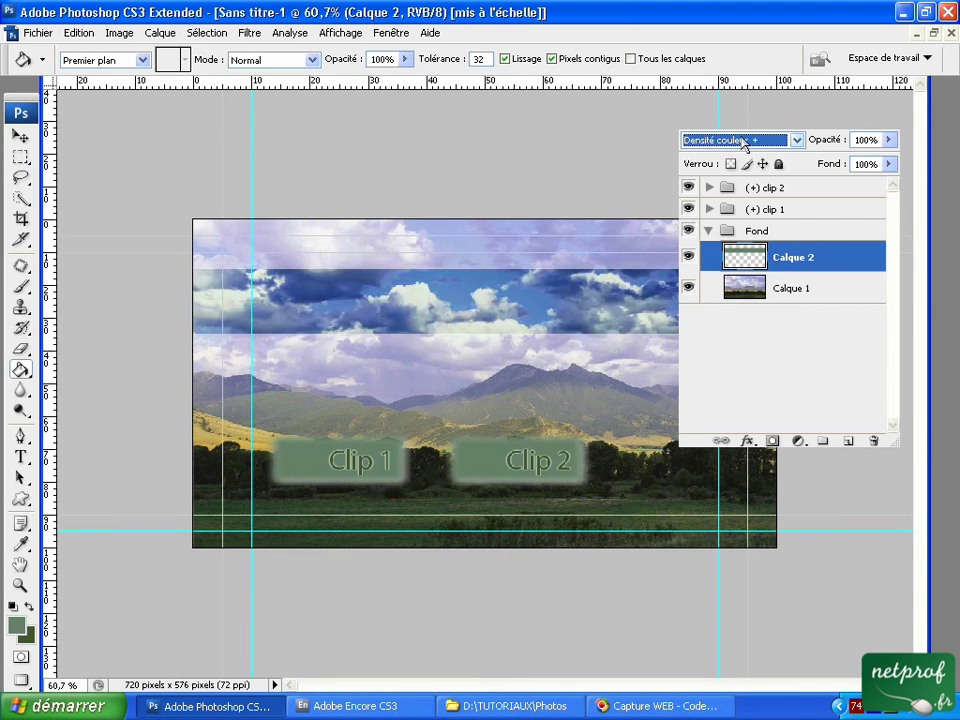
key("Up")
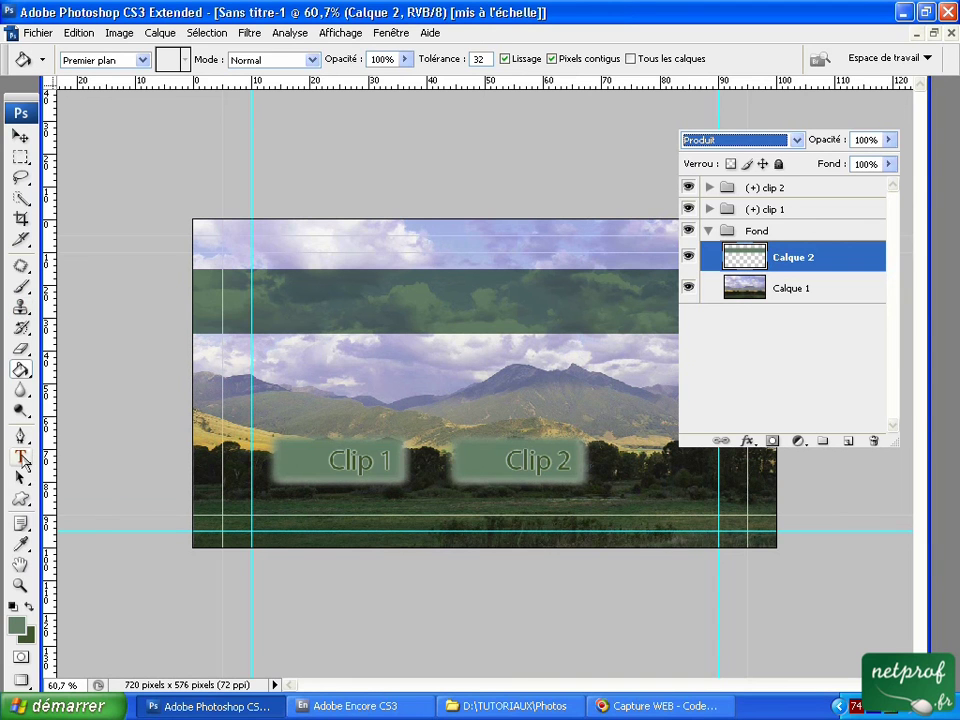
Type the near-white title 'Mon premier menu DVD' inside the green band
left_click(20, 457)
left_click(272, 299)
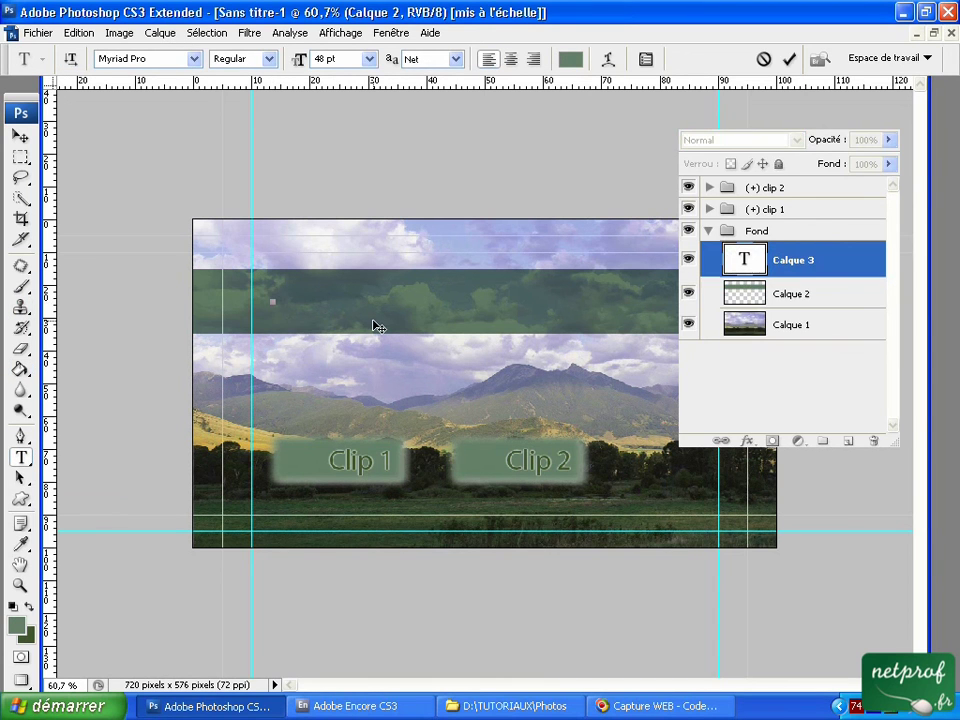
type("Mon orem")
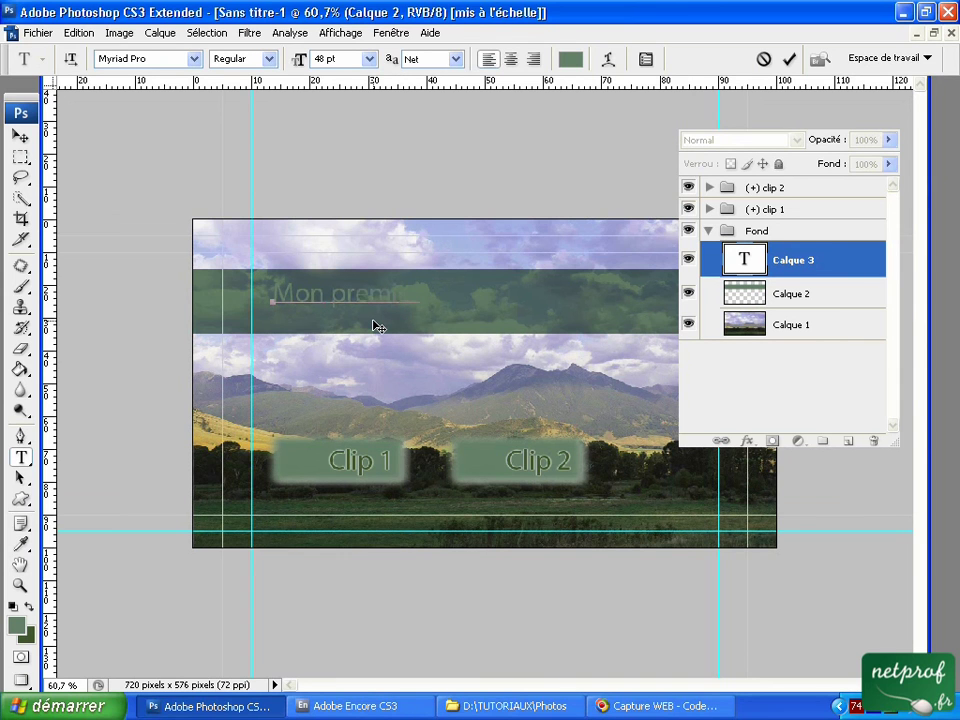
type("er menu DVD")
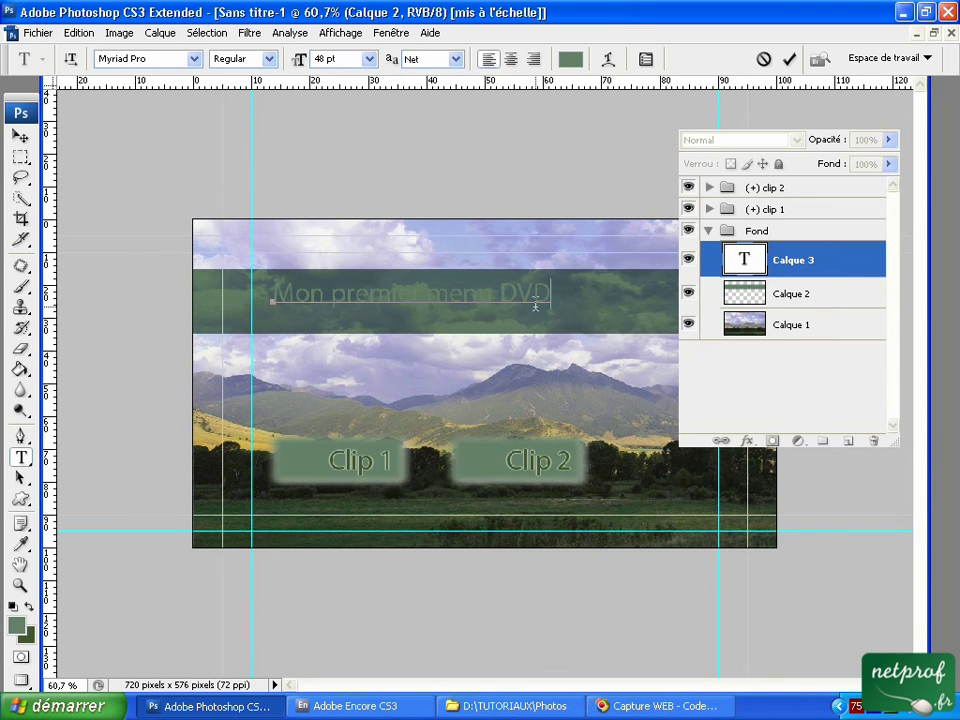
left_click_drag(550, 292, 240, 291)
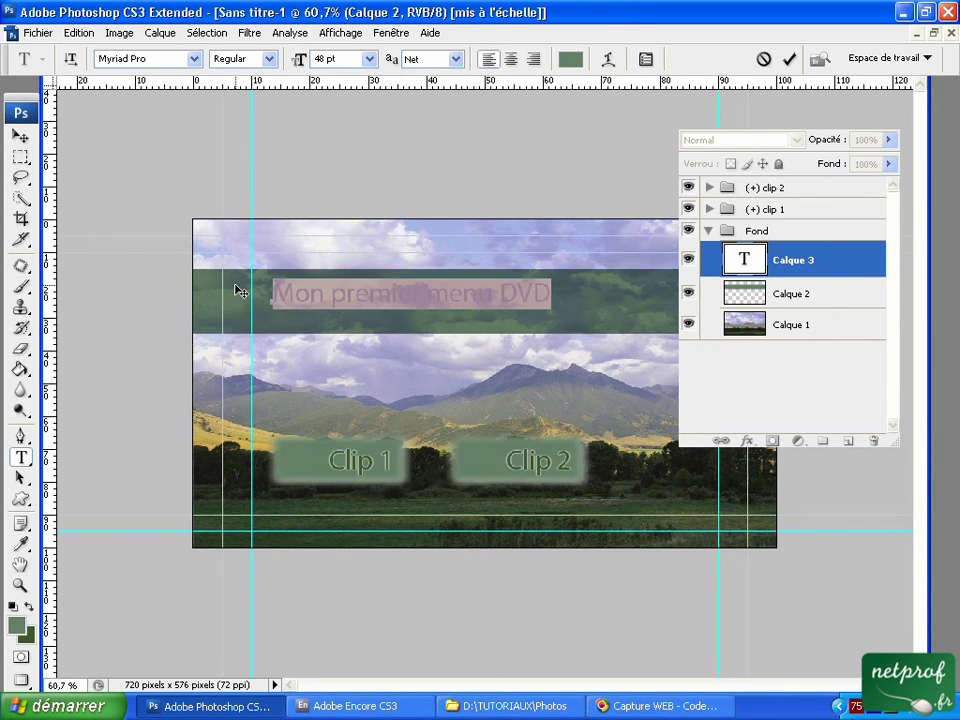
left_click(570, 59)
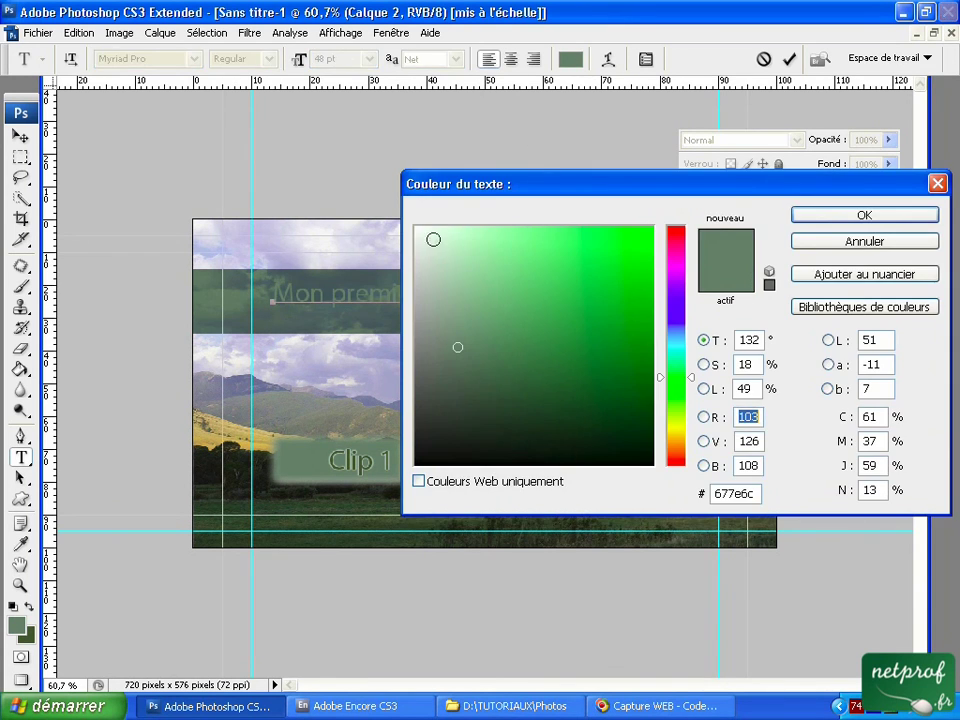
left_click(416, 227)
left_click(862, 215)
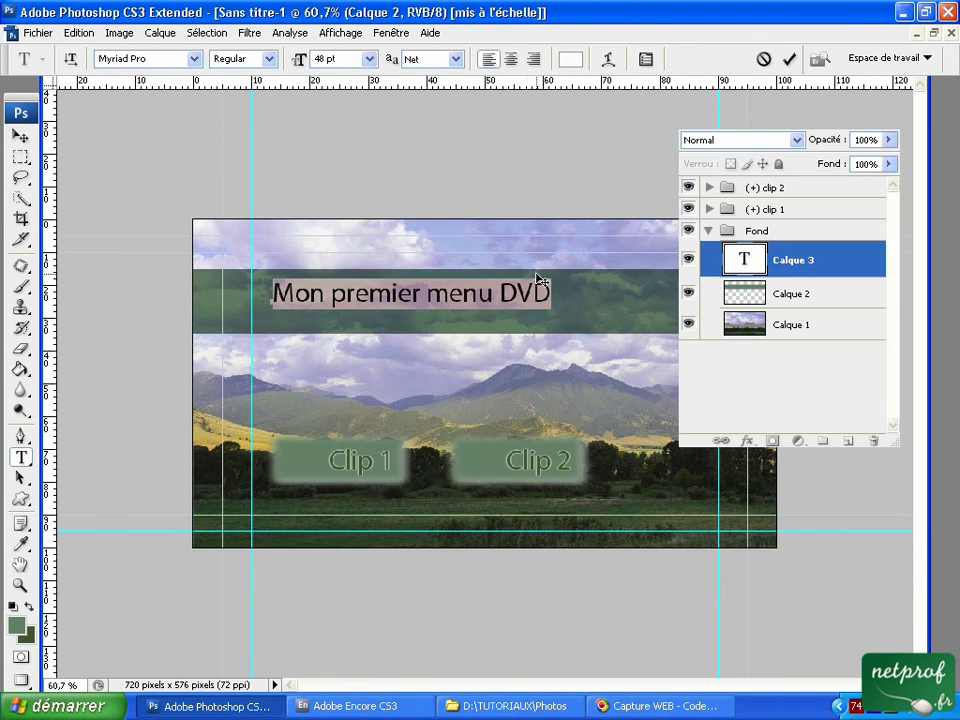
left_click(789, 59)
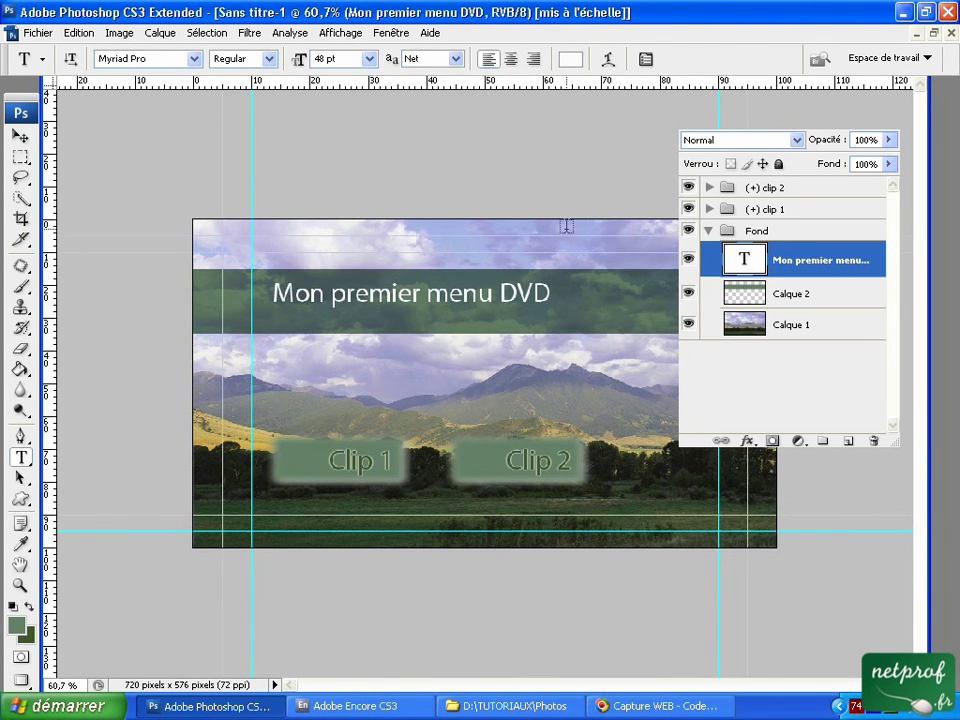
Nudge the title slightly lower in the band and collapse the Fond group
left_click(20, 135)
left_click_drag(420, 312, 414, 321)
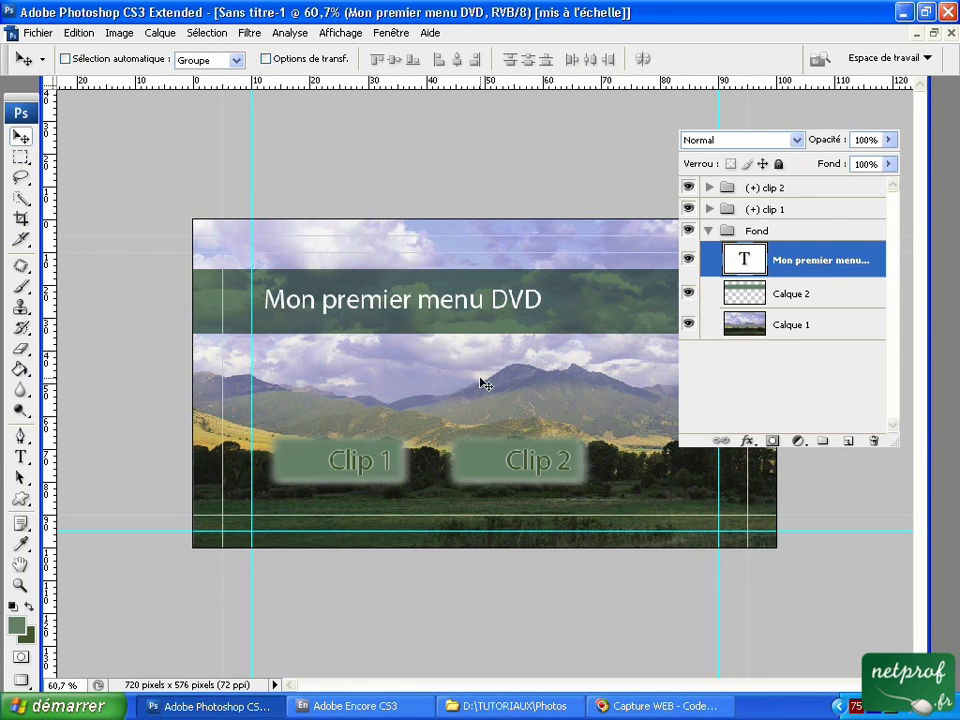
left_click(708, 231)
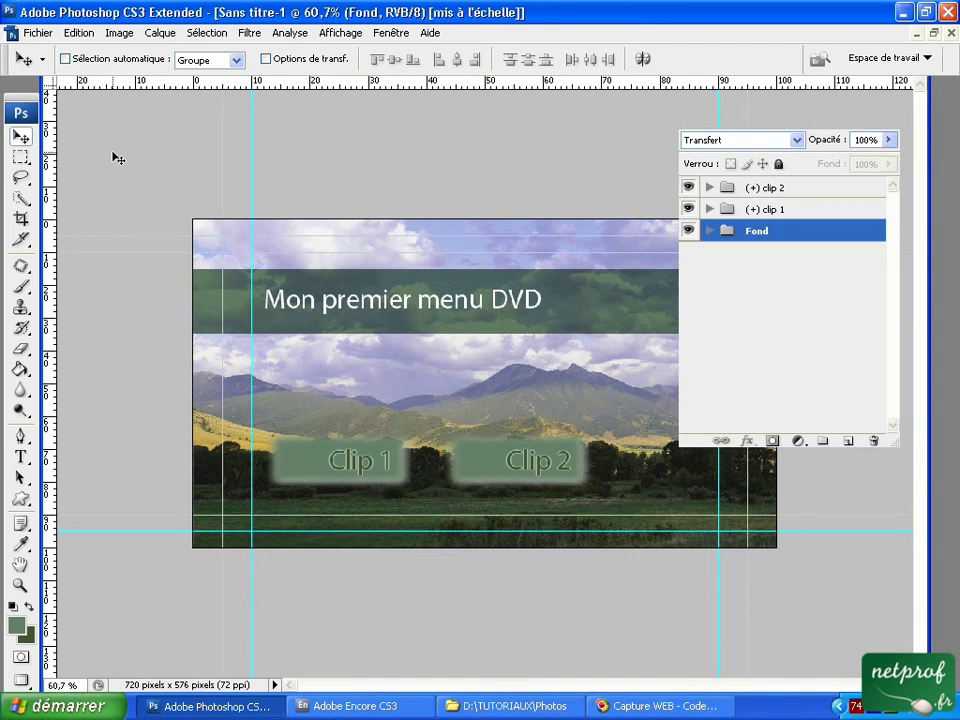
Save over the existing Menu exercice 1.psd in TUTORIAUX, keeping the layers
left_click(37, 32)
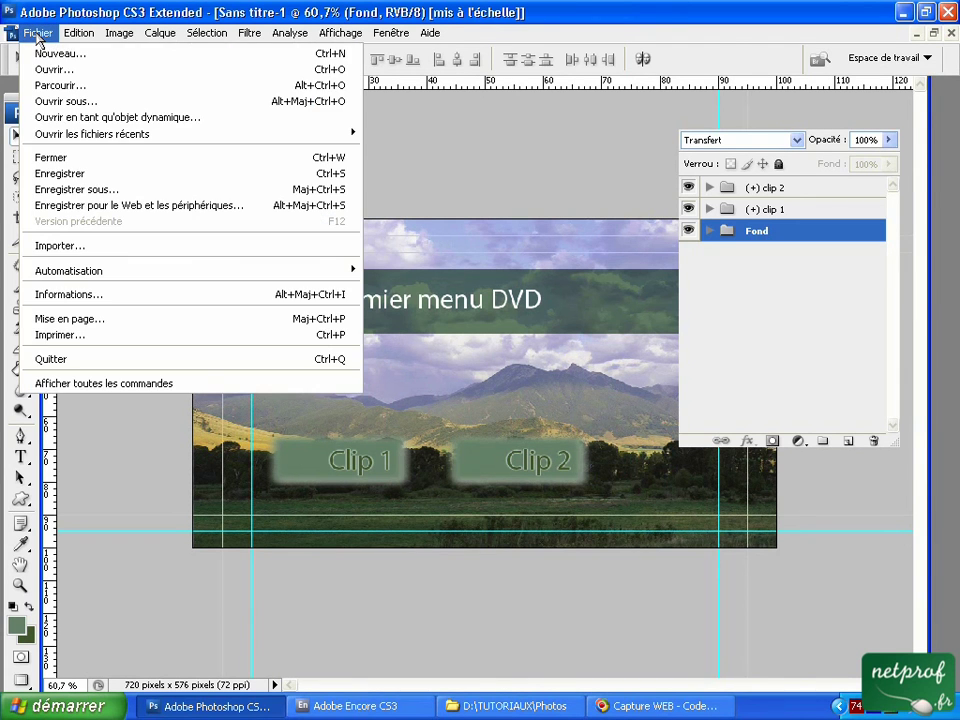
left_click(96, 189)
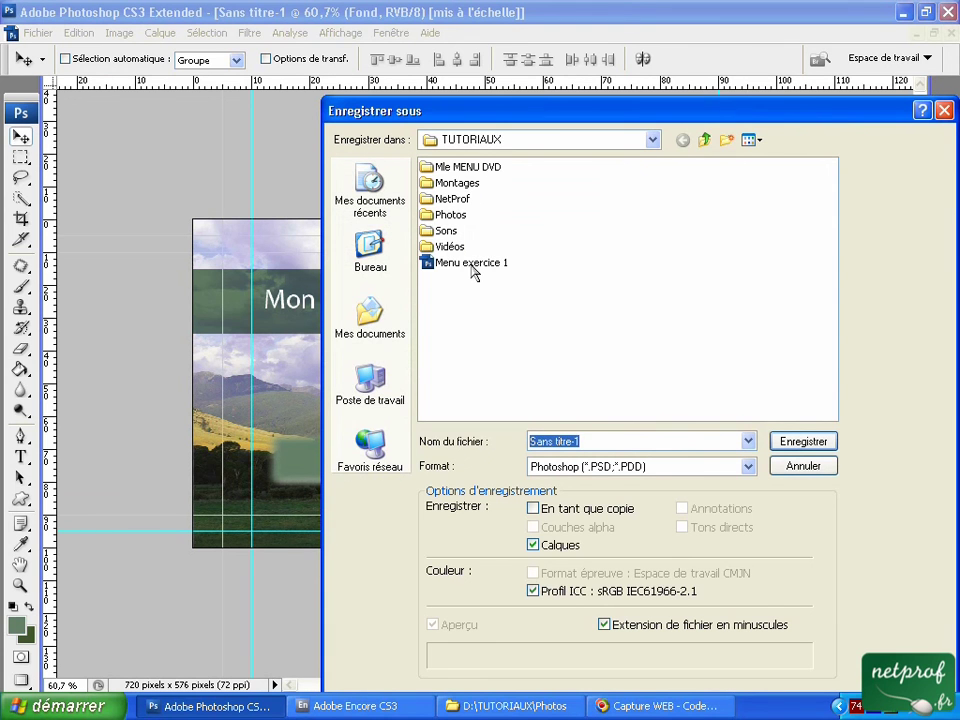
left_click(472, 265)
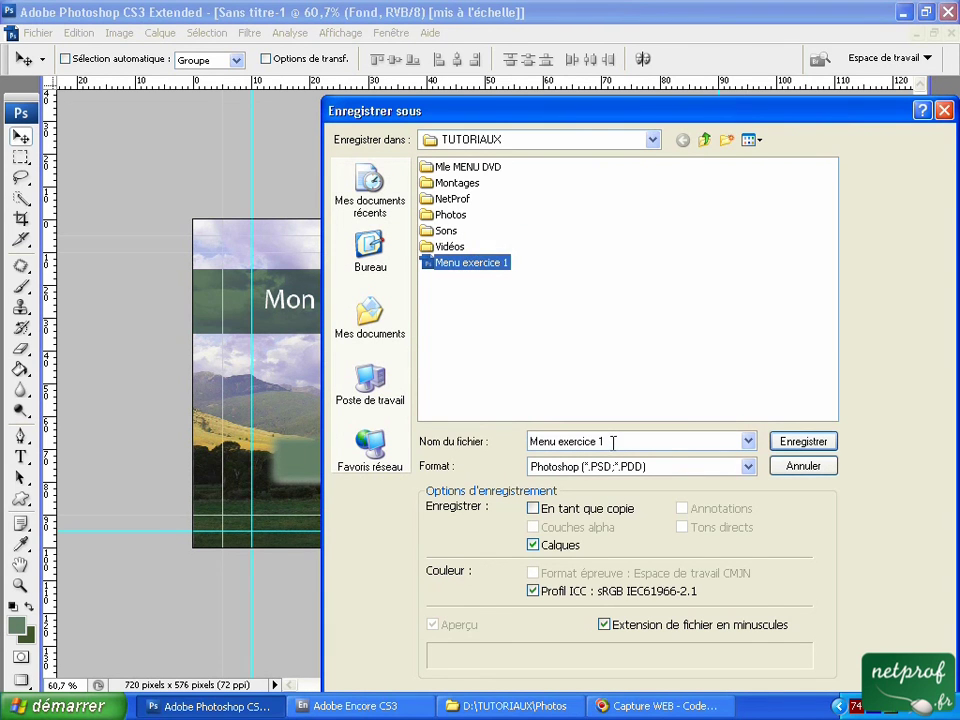
left_click(604, 440)
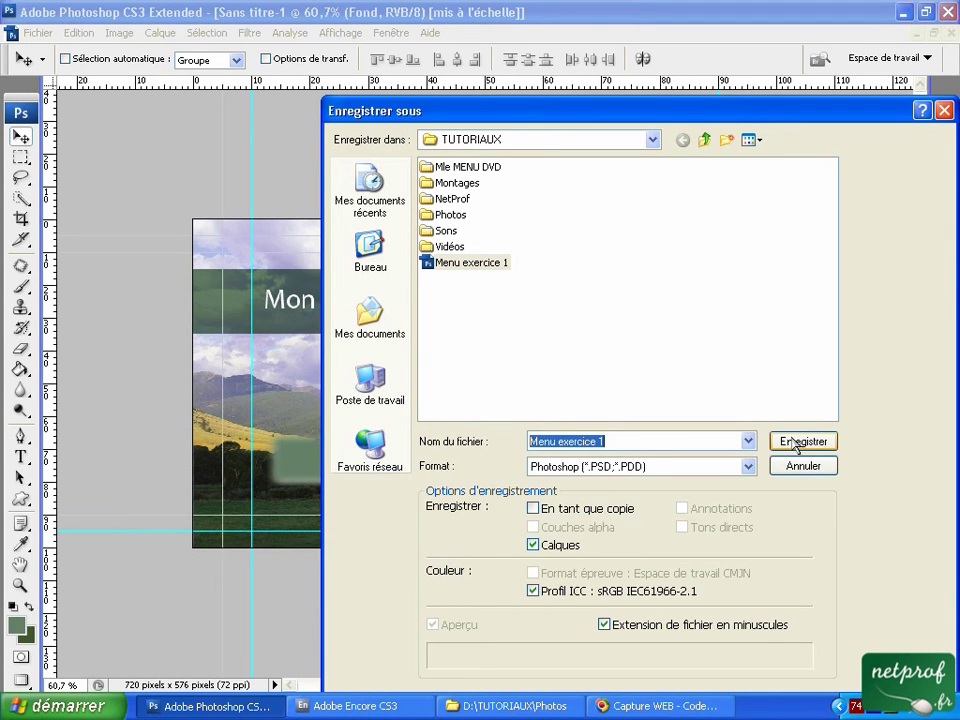
left_click(797, 443)
left_click(439, 409)
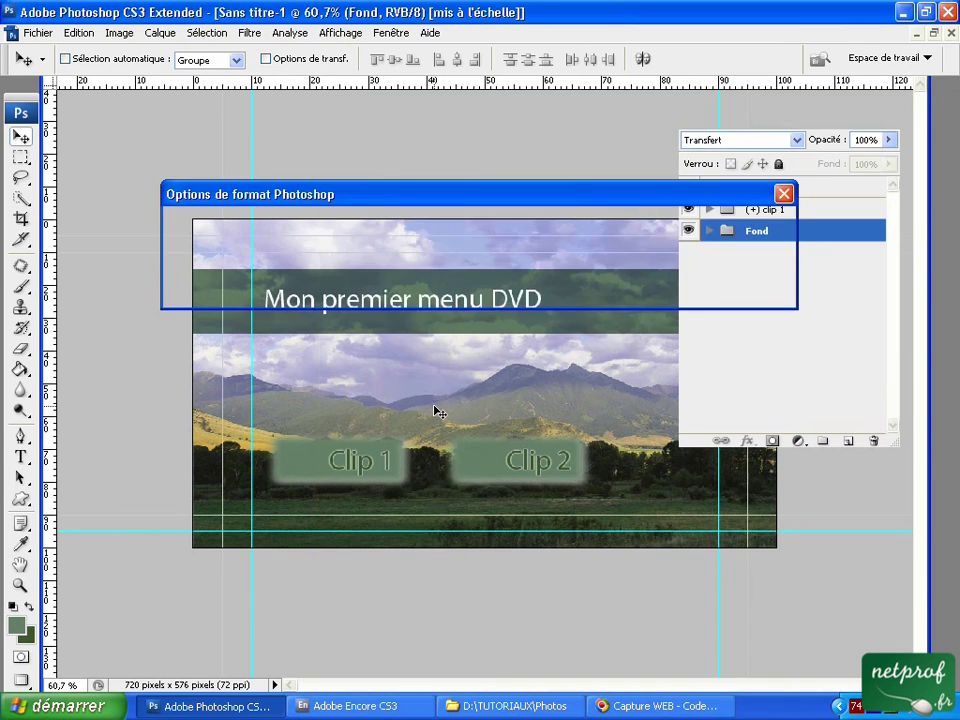
left_click(741, 226)
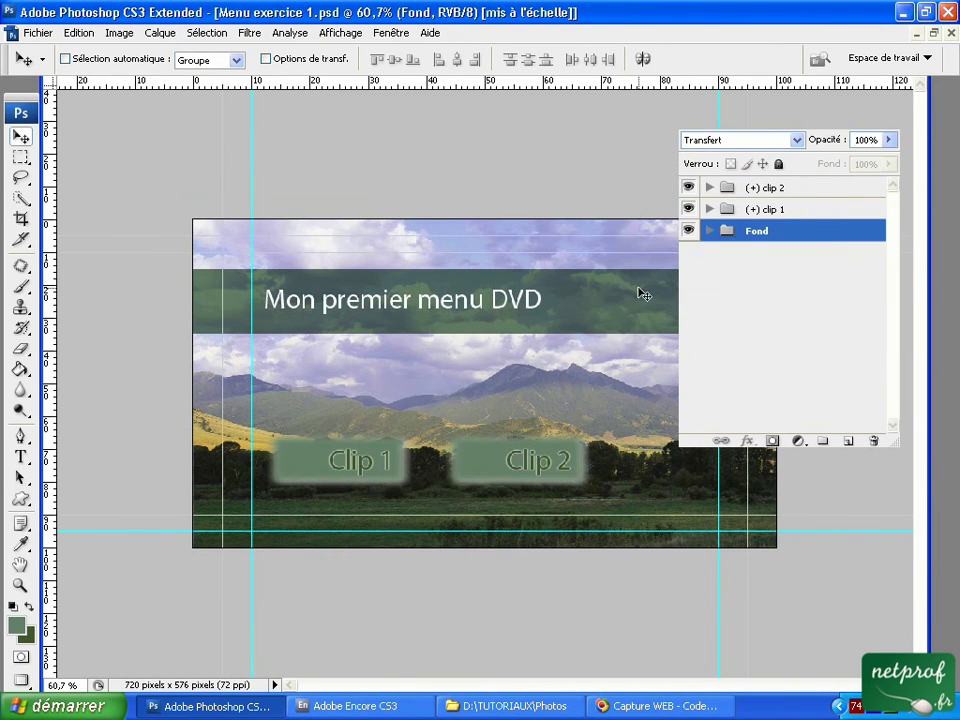